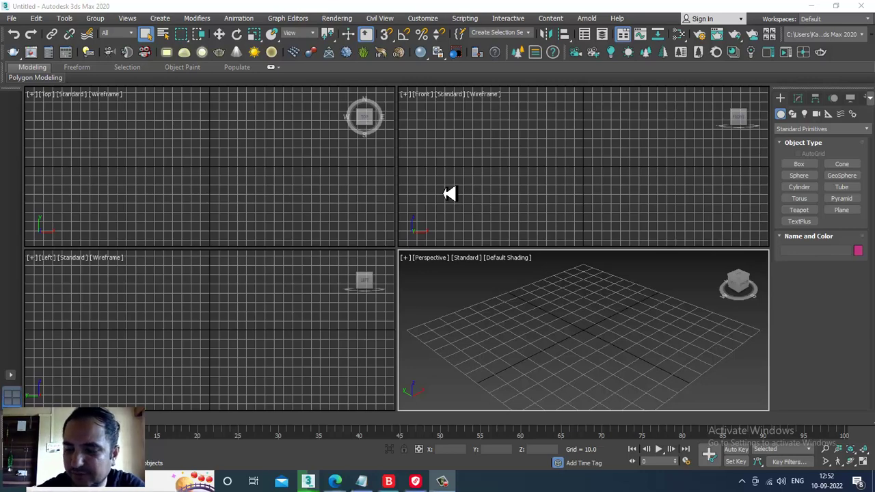
Activate the Top, Front, Left and Perspective viewports in turn, then bring up the File menu.
left_click(308, 200)
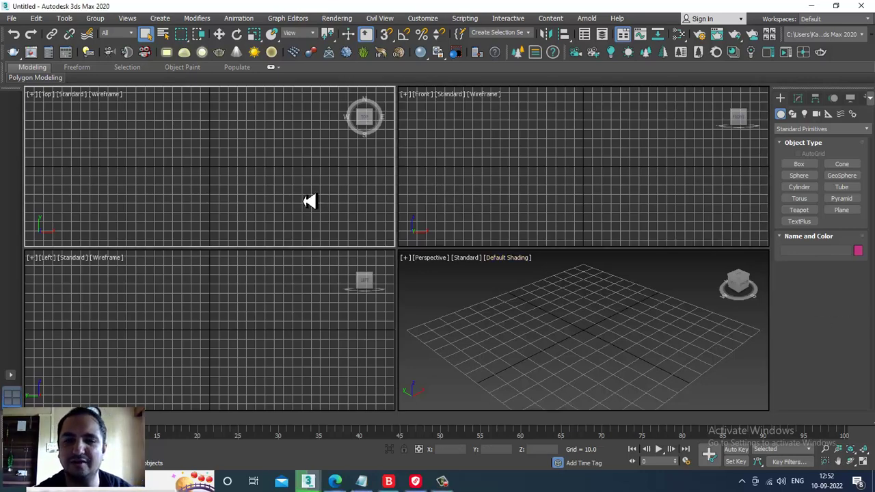
left_click(542, 370)
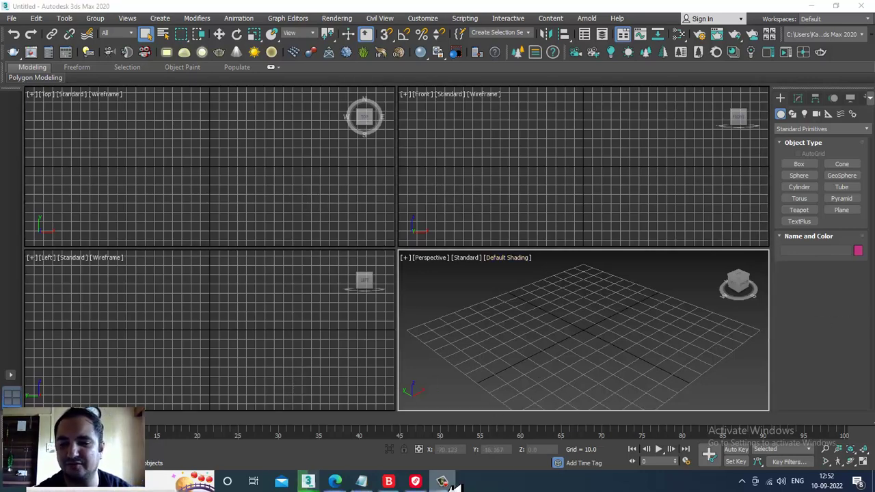
left_click(479, 170)
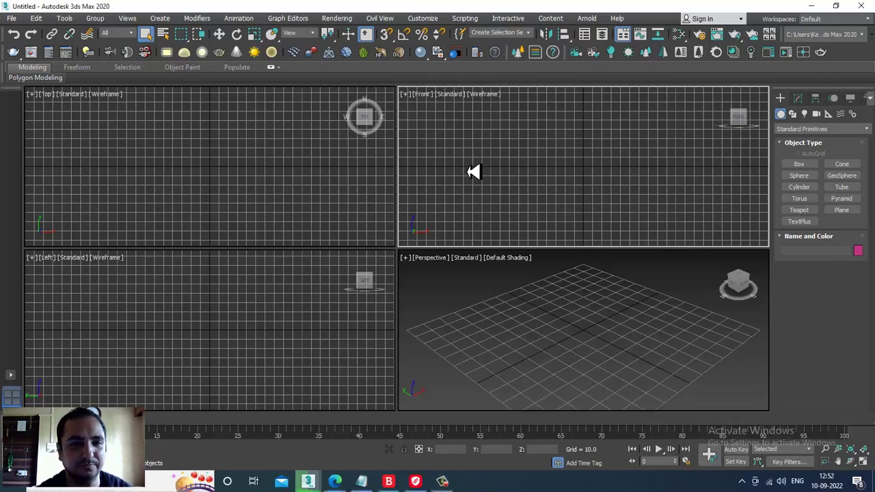
left_click(306, 182)
left_click(279, 372)
left_click(612, 356)
left_click(12, 20)
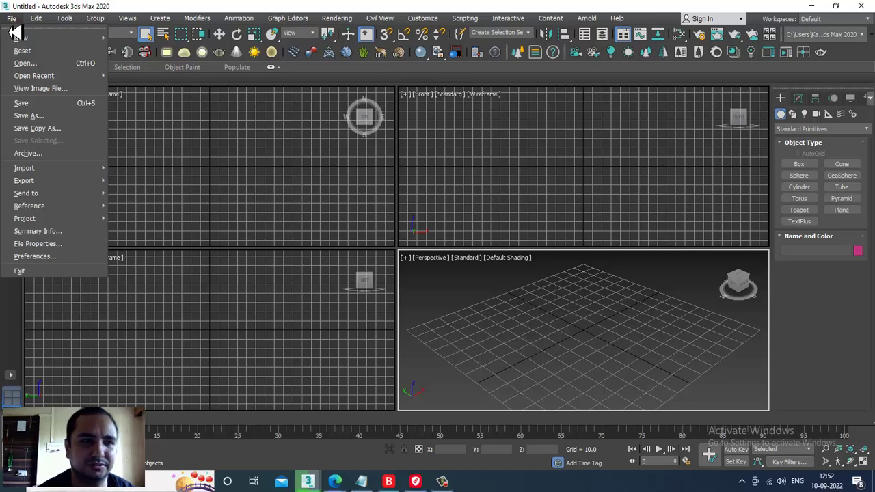
Open the Vande Bharat Express photo from D:\September 2022\Train with View Image File.
left_click(53, 88)
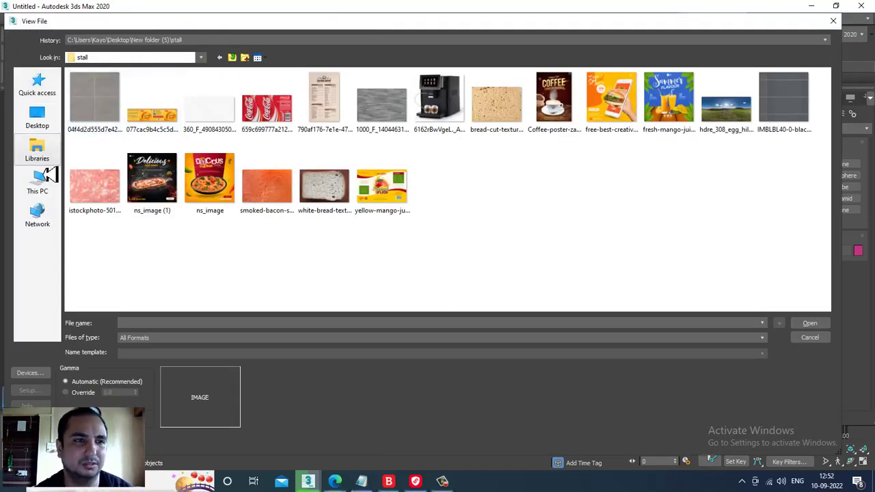
left_click(37, 184)
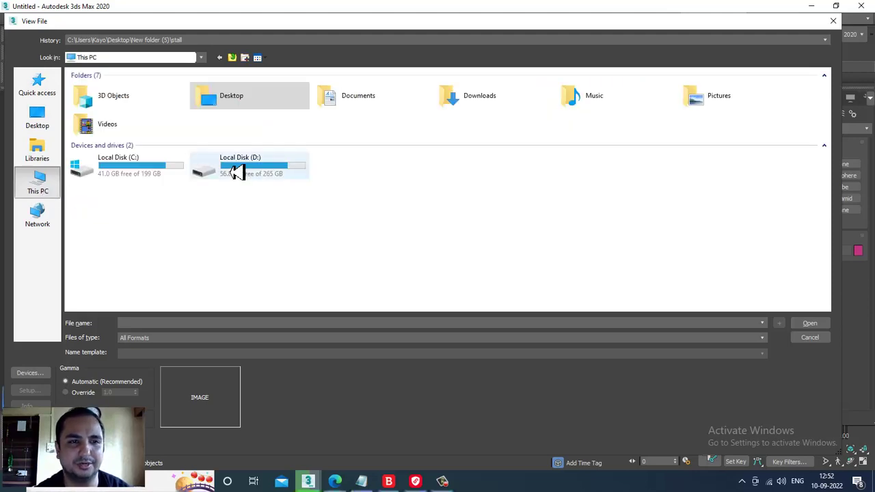
double_click(234, 172)
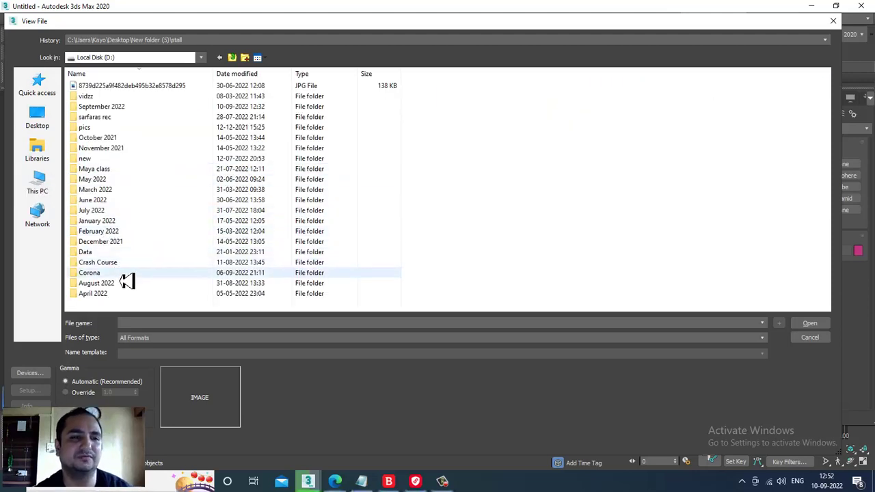
double_click(108, 107)
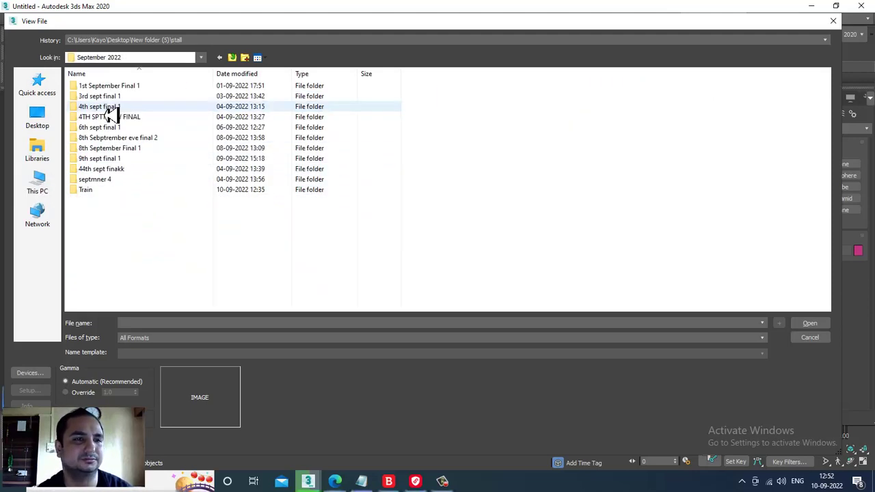
double_click(121, 191)
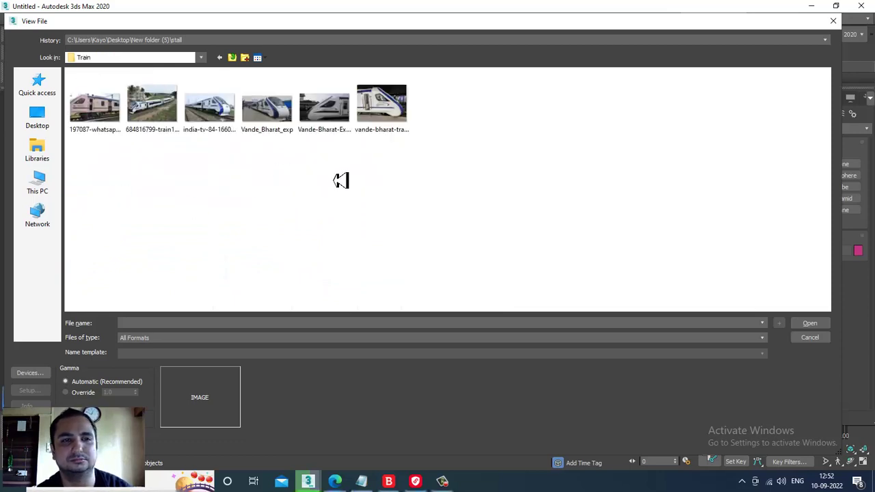
left_click(330, 116)
left_click(206, 113)
left_click(265, 116)
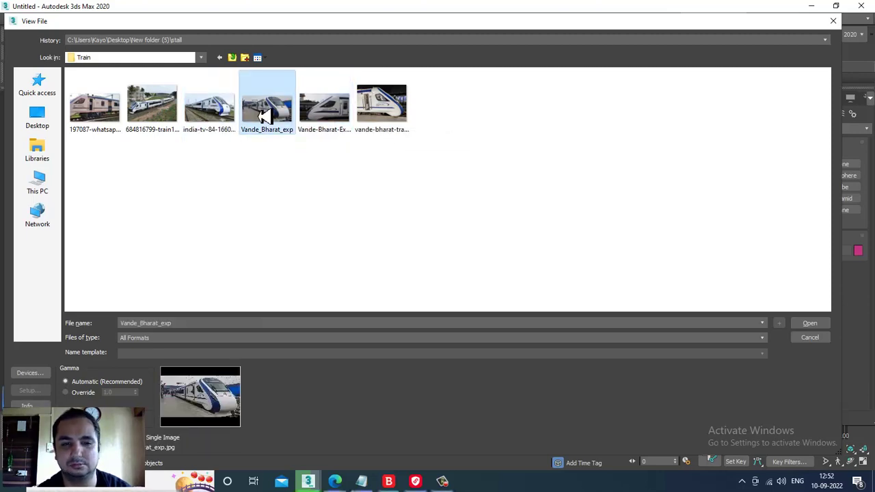
double_click(324, 108)
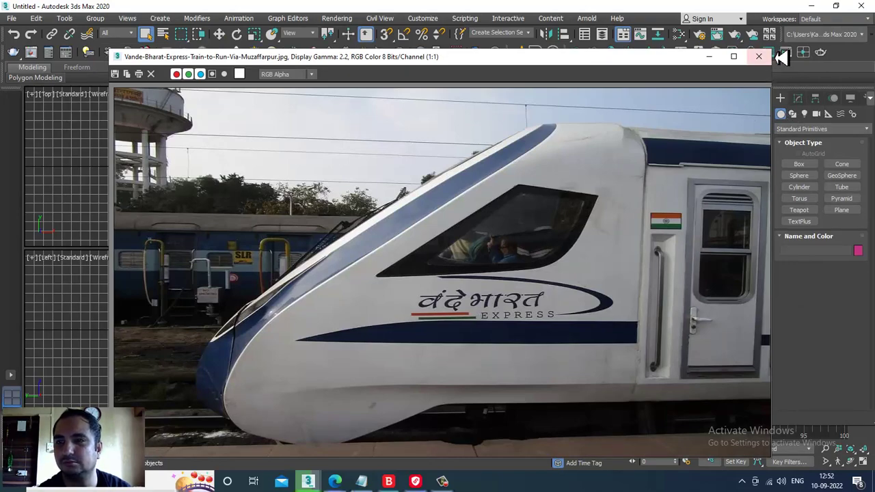
Shrink the Vande Bharat photo viewer and move it to the upper left.
left_click_drag(776, 55, 554, 229)
left_click_drag(408, 229, 286, 106)
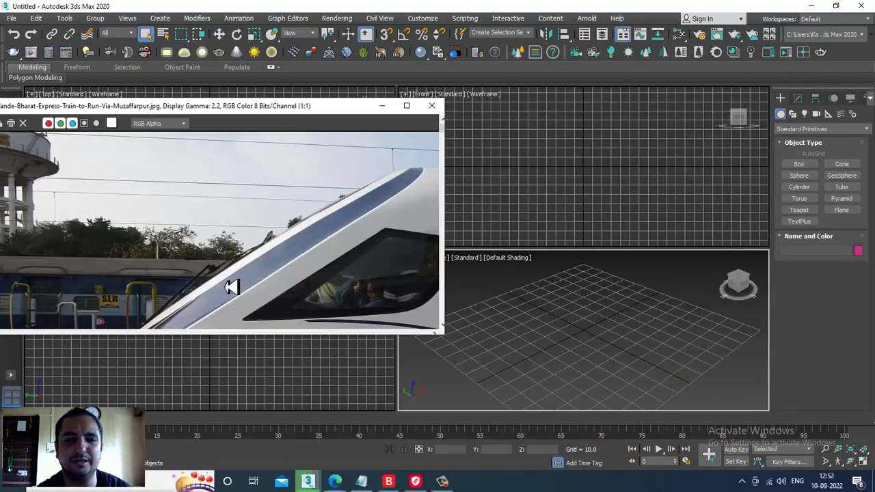
scroll(198, 219, "down", 1)
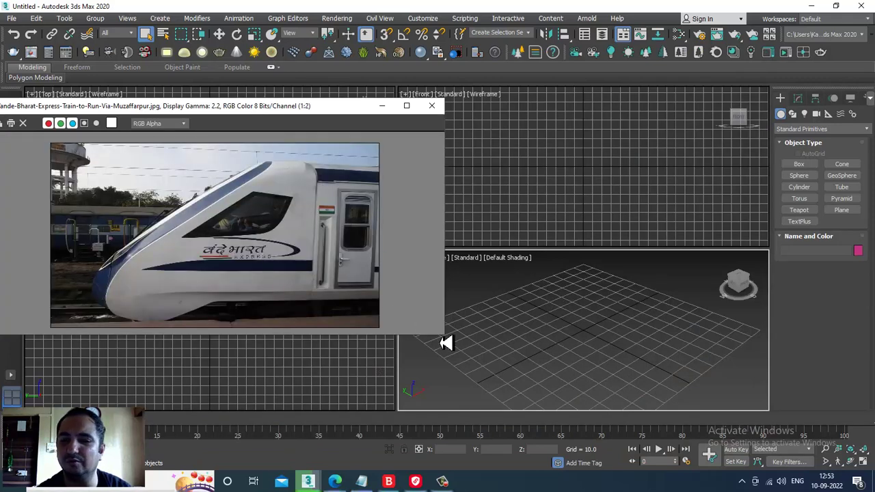
left_click_drag(449, 347, 326, 373)
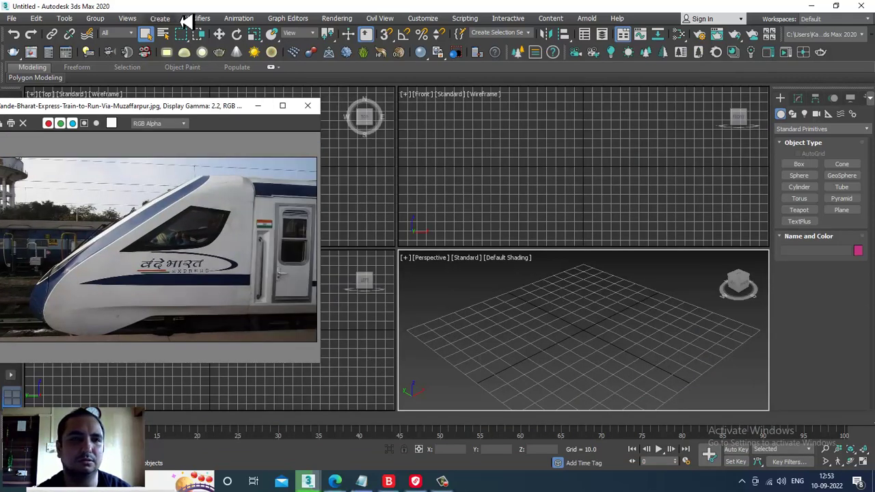
Open india-tv-84-1660905188.jpg as a second reference and resize its viewer window.
left_click(12, 17)
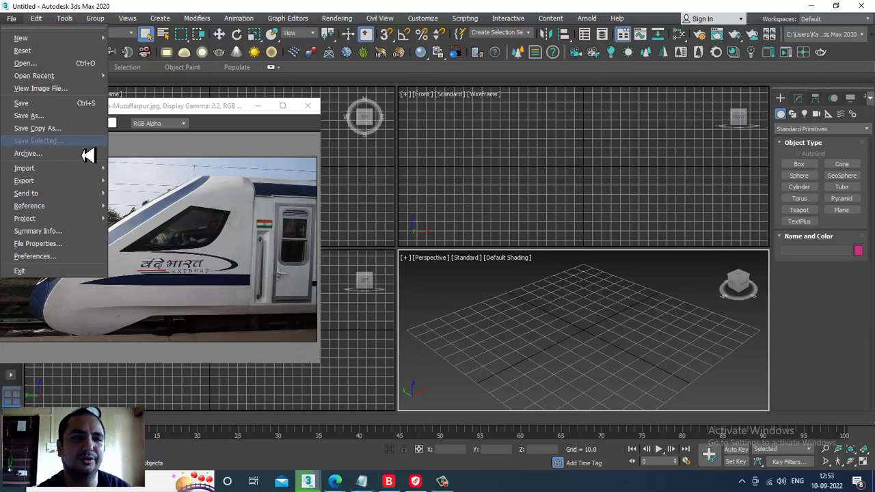
left_click(39, 86)
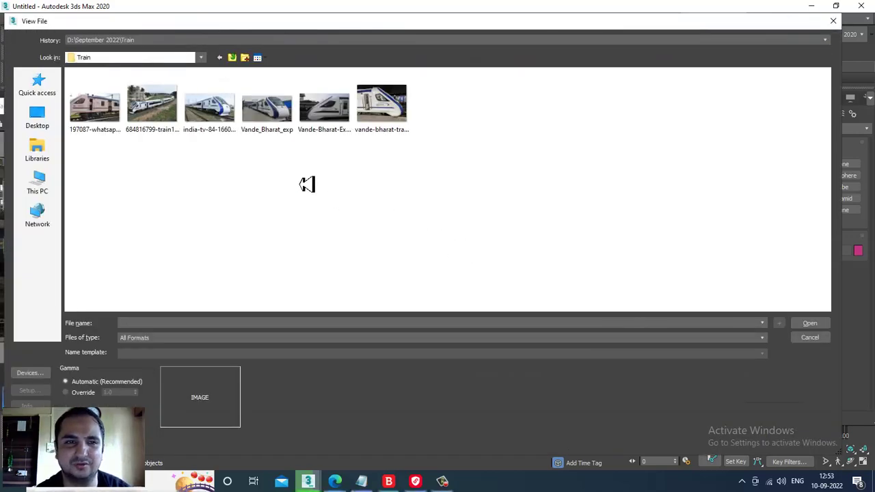
double_click(226, 106)
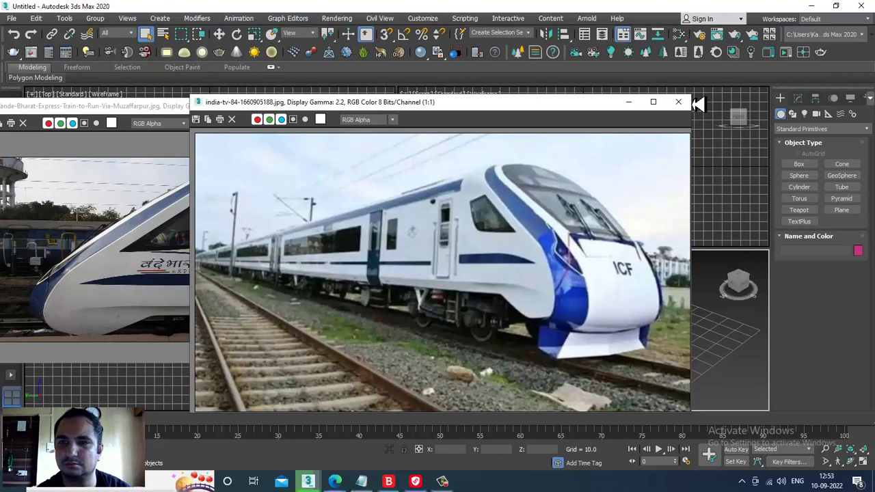
mouse_move(702, 102)
left_mouse_down()
mouse_move(434, 239)
mouse_move(257, 141)
left_mouse_up()
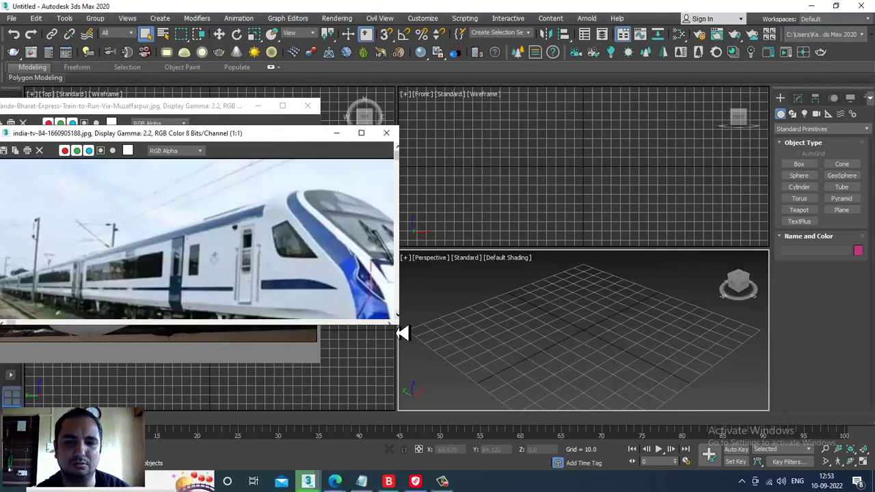
left_click_drag(402, 332, 391, 380)
scroll(684, 373, "down", 3)
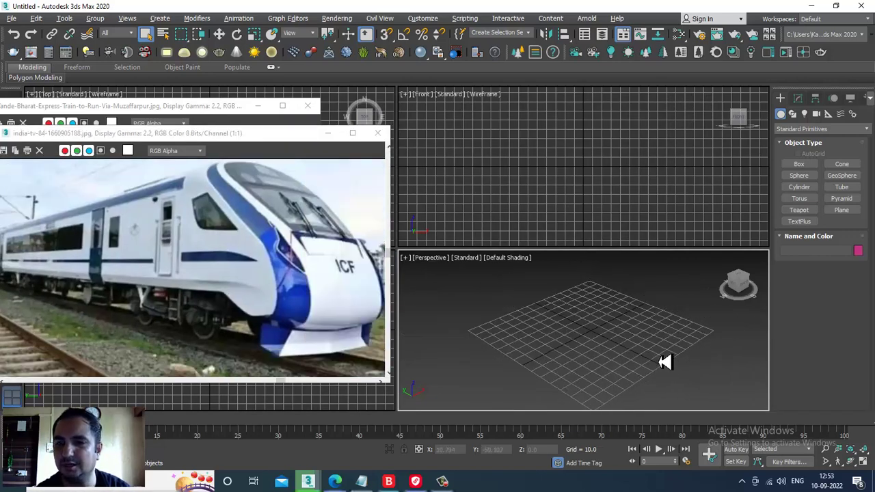
Draw a ground plane in the Perspective view, then maximize that view.
left_click(841, 210)
scroll(557, 335, "down", 3)
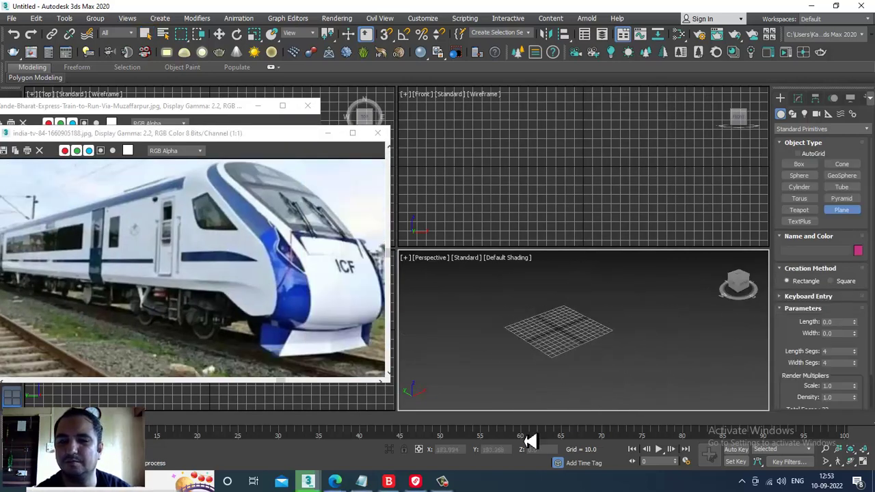
left_click_drag(437, 321, 605, 342)
key("w")
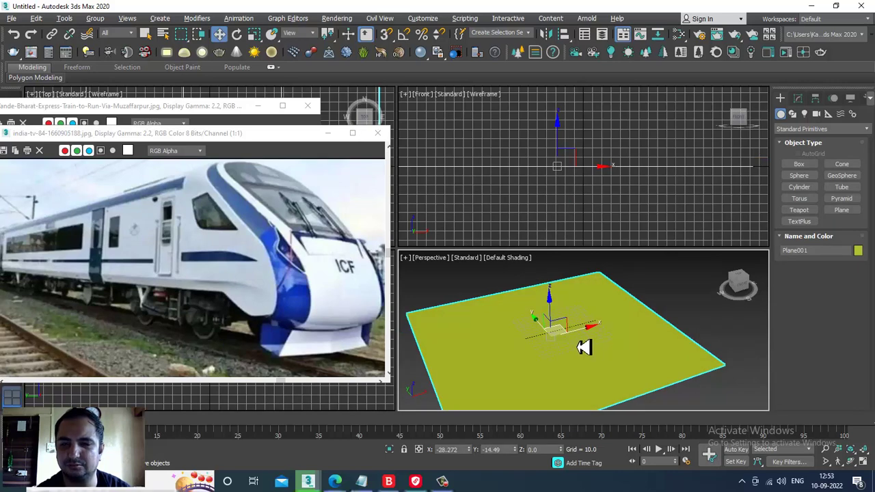
key("alt+w")
scroll(631, 263, "up", 3)
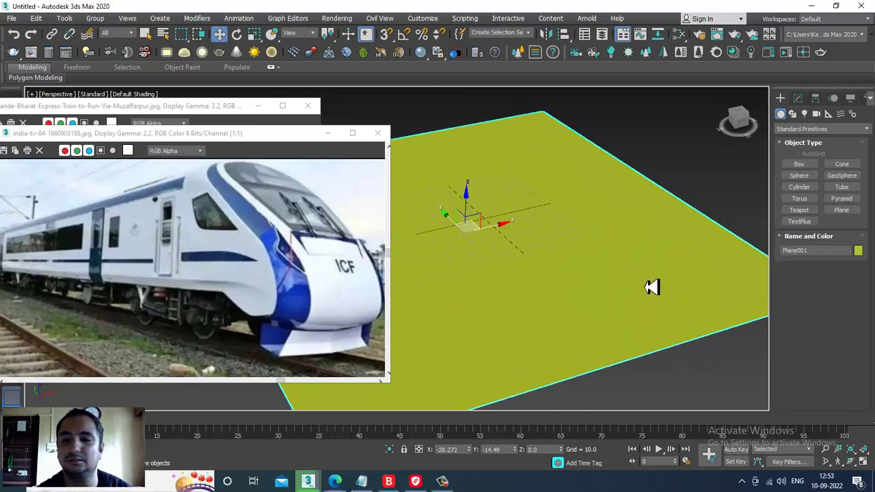
Create a long box, Box001, standing on the plane.
left_click(800, 165)
scroll(540, 215, "down", 2)
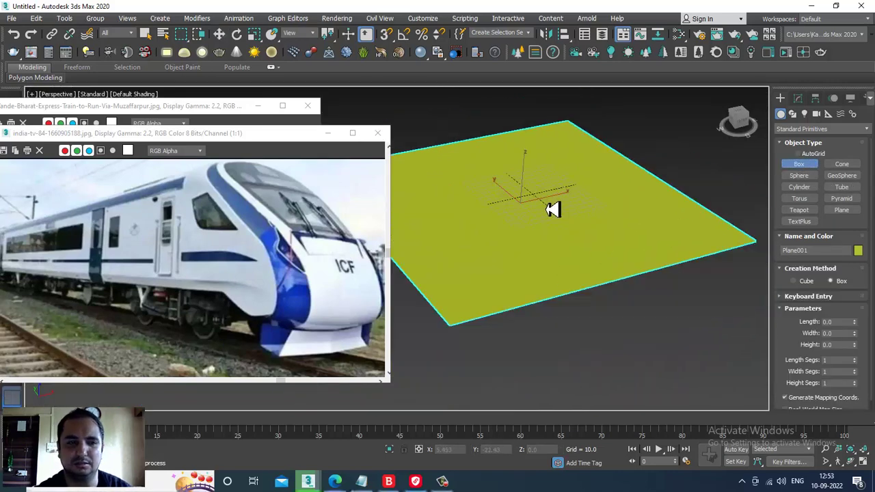
left_click_drag(567, 184, 448, 246)
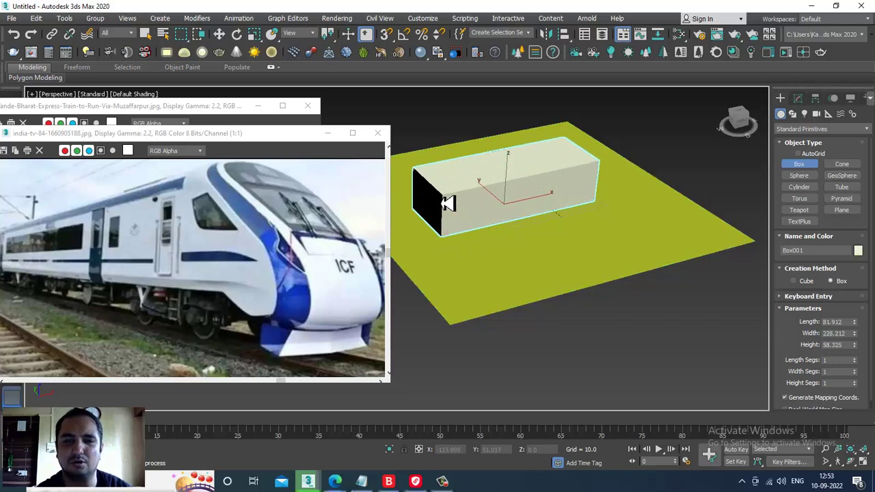
left_click(509, 179)
key("w")
mouse_move(509, 179)
middle_mouse_down("alt")
mouse_move(566, 199)
mouse_move(472, 209)
mouse_move(527, 199)
mouse_move(528, 222)
mouse_move(595, 242)
mouse_move(531, 219)
mouse_move(554, 199)
mouse_move(549, 207)
middle_mouse_up("alt")
Turn on Edged Faces and convert Box001 to Editable Poly.
key("F4")
scroll(524, 221, "up", 3)
scroll(568, 225, "up", 1)
key("r")
key("w")
right_click(483, 171)
mouse_move(498, 273)
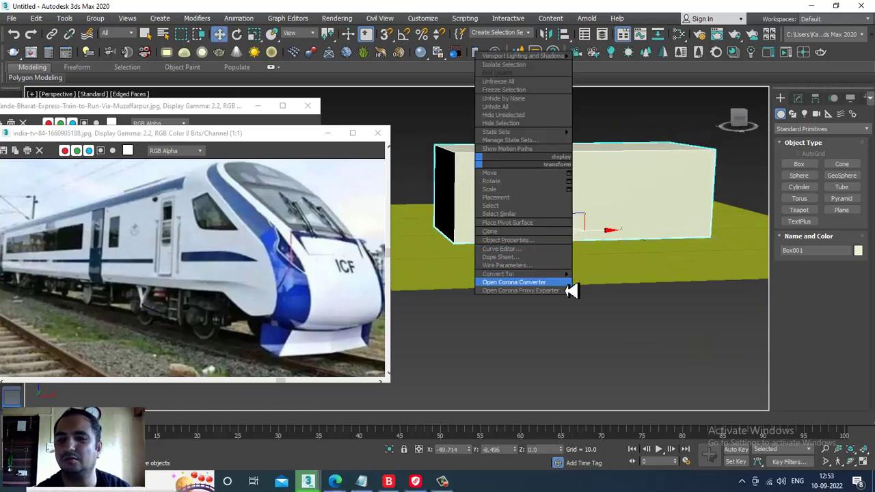
left_click(635, 288)
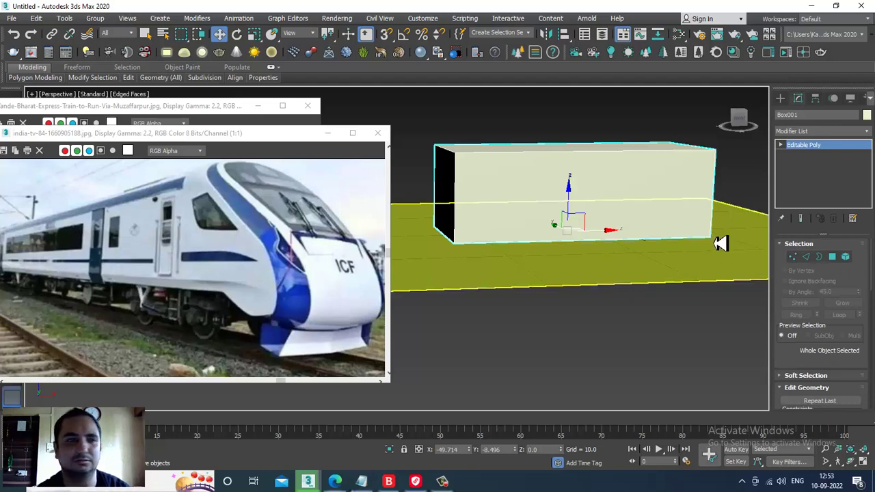
In the maximized Front view, slide the top front vertex back along X to slant the nose.
left_click(37, 68)
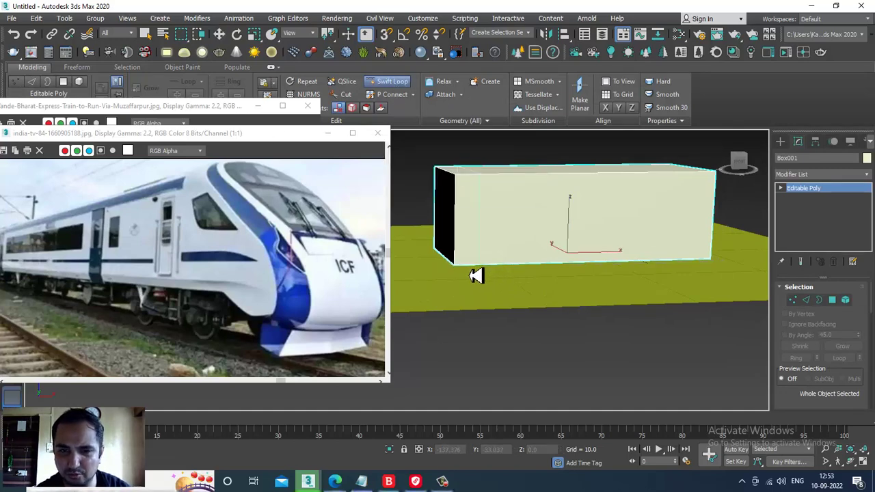
scroll(477, 275, "up", 3)
key("w")
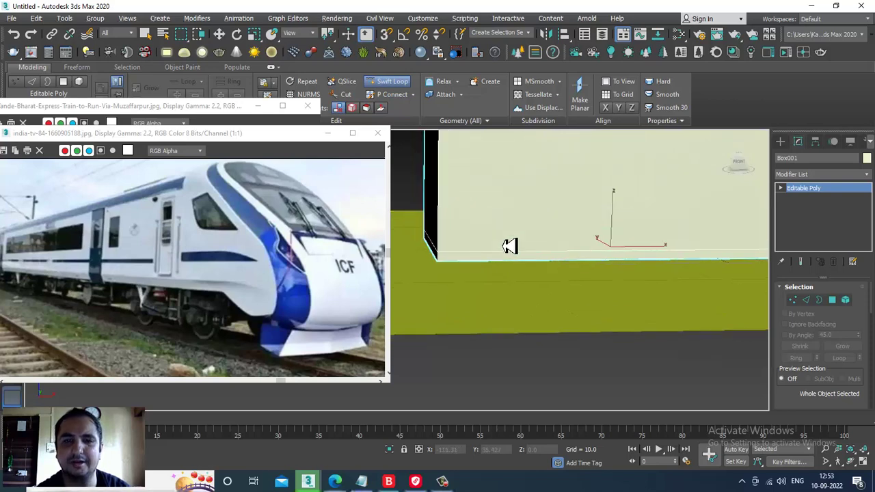
scroll(508, 244, "down", 3)
scroll(527, 234, "down", 1)
key("1")
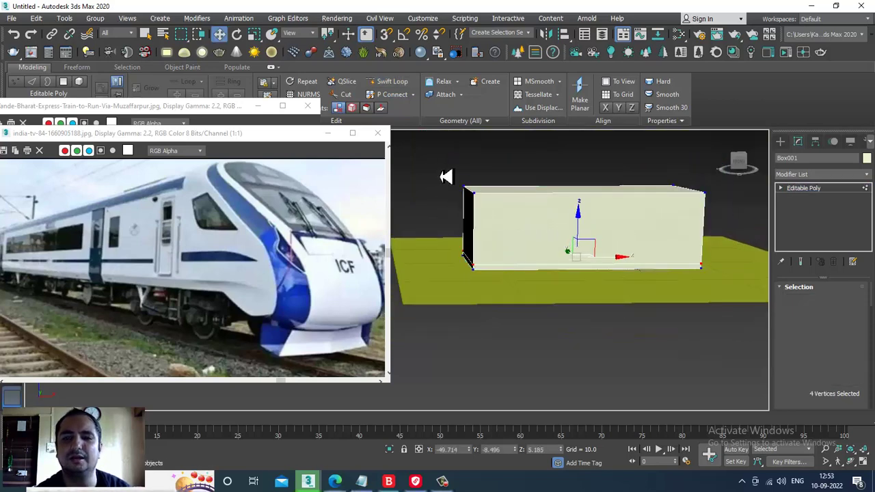
key("ctrl+z")
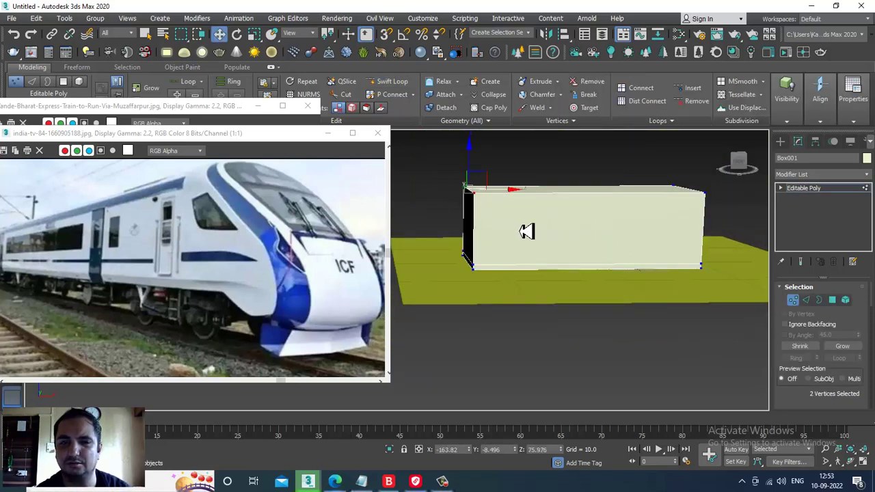
key("alt+w")
key("alt+w")
key("z")
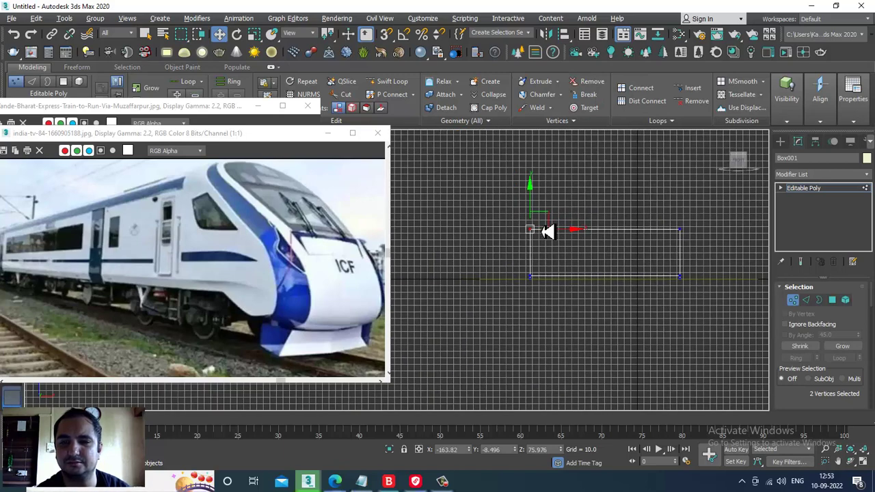
scroll(546, 231, "up", 2)
mouse_move(588, 242)
middle_mouse_down()
mouse_move(551, 219)
mouse_move(567, 201)
mouse_move(543, 190)
middle_mouse_up()
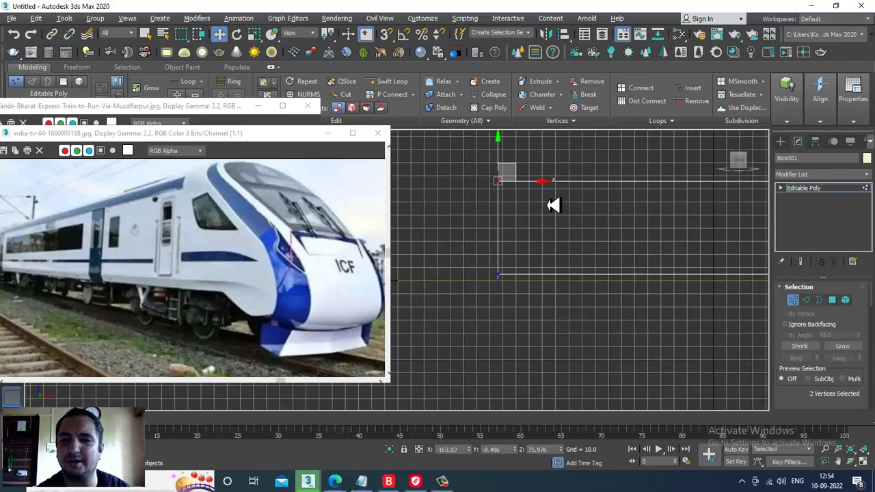
left_click_drag(543, 190, 622, 203)
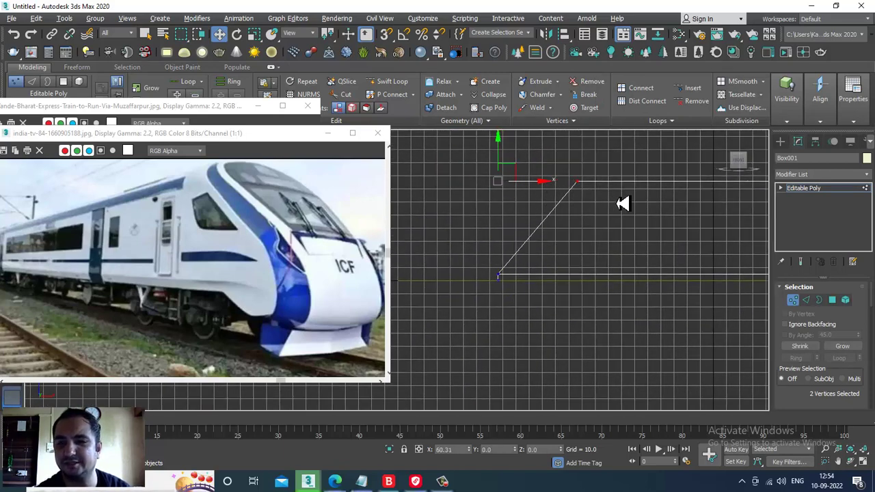
Region-select the rear-end vertices and move them right to lengthen the body.
scroll(622, 203, "down", 2)
scroll(654, 228, "down", 1)
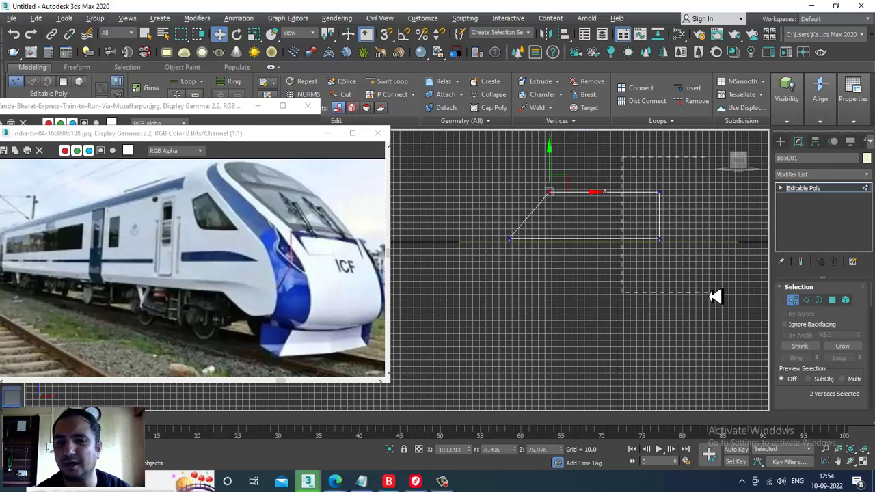
left_click_drag(622, 157, 715, 296)
middle_click_drag(714, 296, 625, 238)
left_click_drag(625, 238, 708, 246)
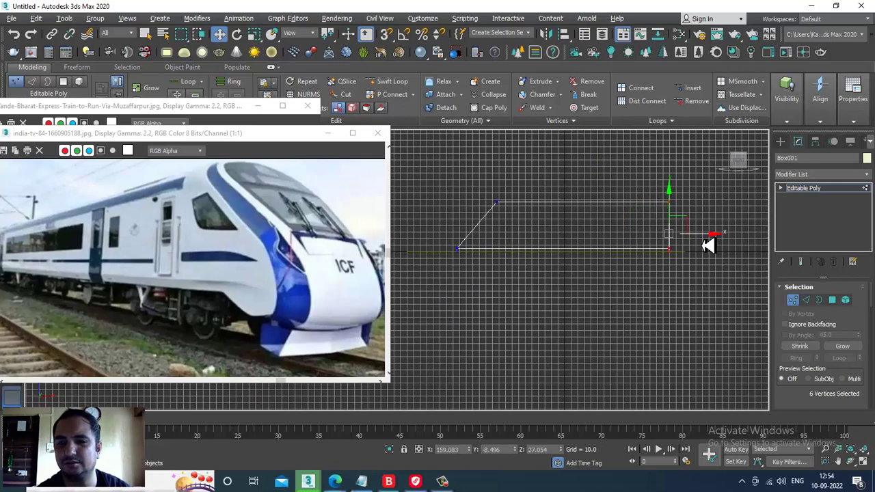
Orbit the Perspective view to check the slanted nose against the side-view photo.
key("alt+w")
key("alt+w")
mouse_move(664, 319)
middle_mouse_down("alt")
mouse_move(617, 289)
mouse_move(597, 228)
mouse_move(613, 244)
mouse_move(656, 256)
mouse_move(611, 256)
mouse_move(650, 263)
mouse_move(580, 232)
mouse_move(617, 260)
mouse_move(605, 266)
middle_mouse_up("alt")
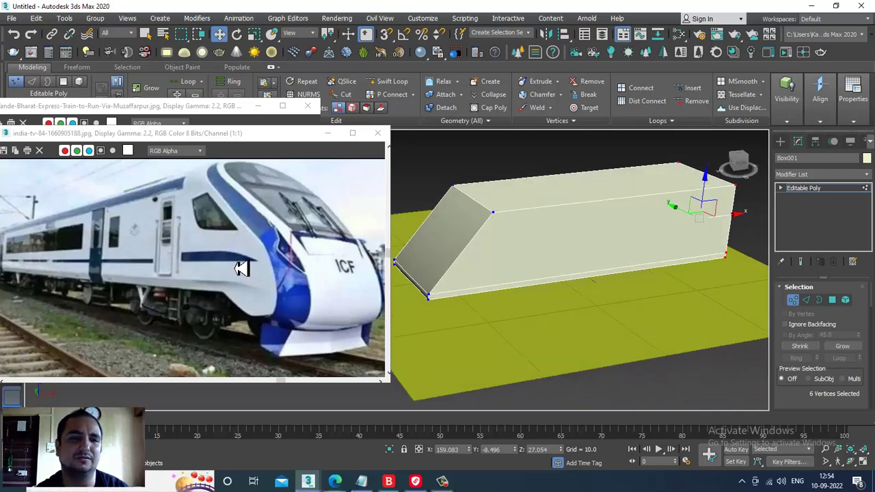
left_click(203, 110)
mouse_move(570, 233)
middle_mouse_down("alt")
mouse_move(567, 247)
mouse_move(625, 232)
mouse_move(534, 221)
mouse_move(600, 250)
mouse_move(582, 265)
middle_mouse_up("alt")
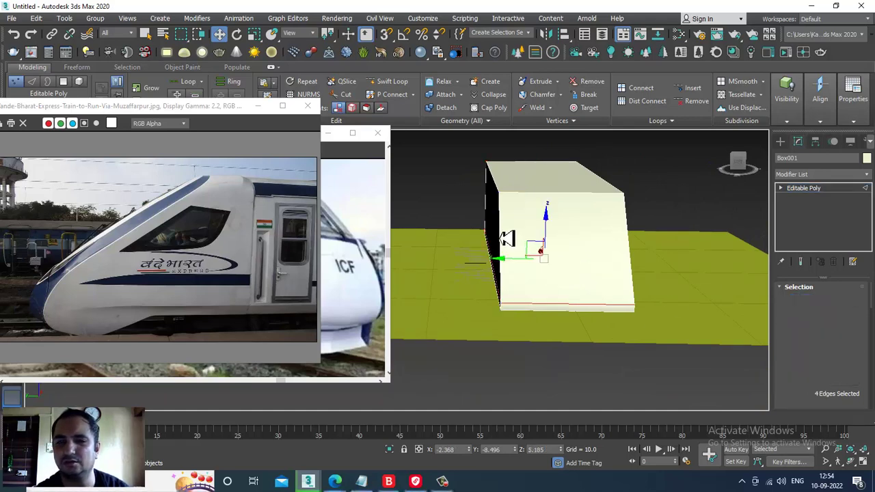
Select the box's long edges and Connect them with 3 segments across the width.
key("2")
middle_click_drag(551, 231, 605, 231, "alt")
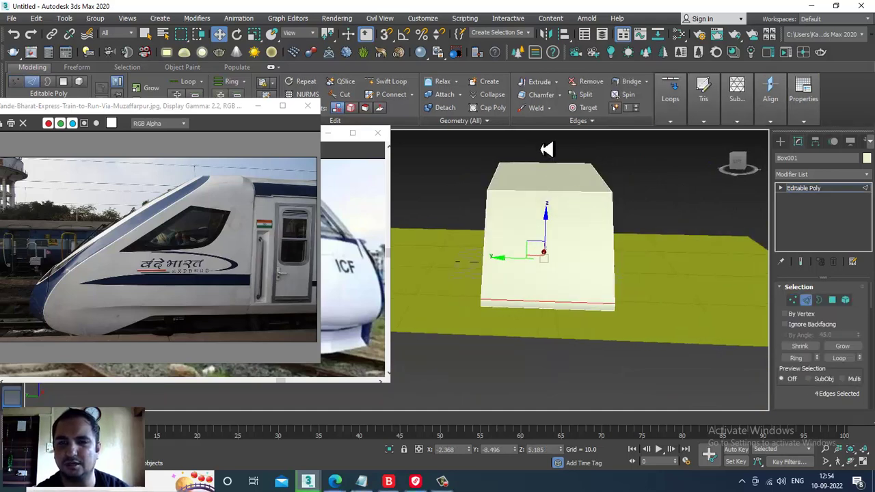
key("alt+r")
scroll(809, 403, "down", 5)
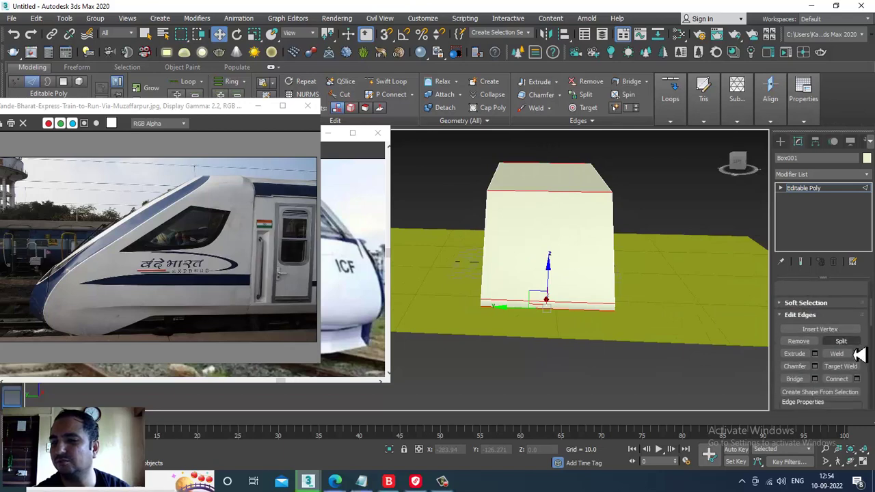
left_click(857, 380)
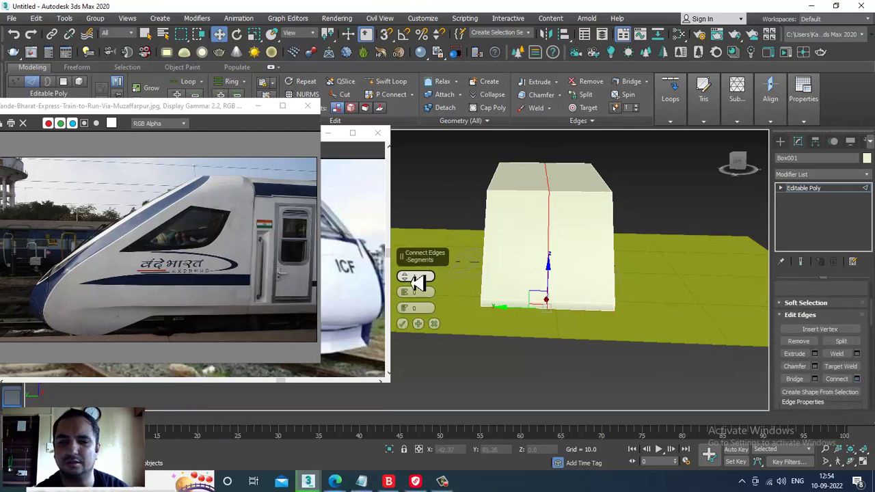
left_click_drag(410, 280, 410, 270)
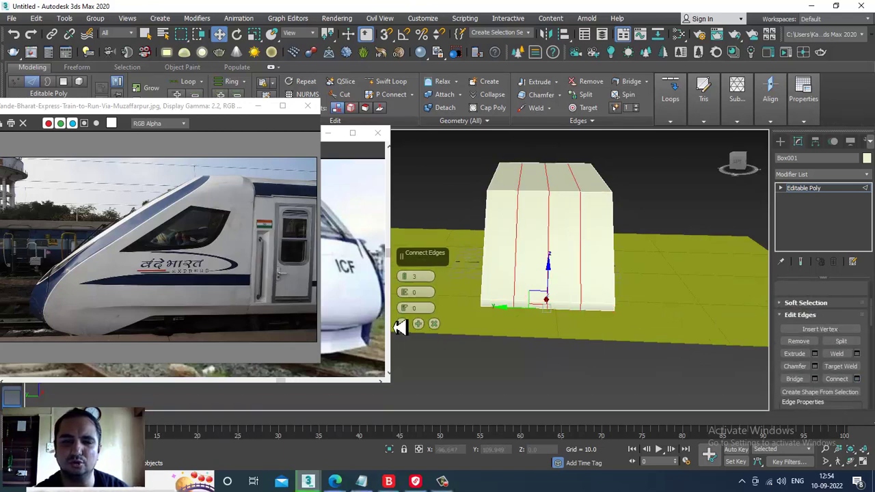
left_click(403, 324)
left_click(373, 267)
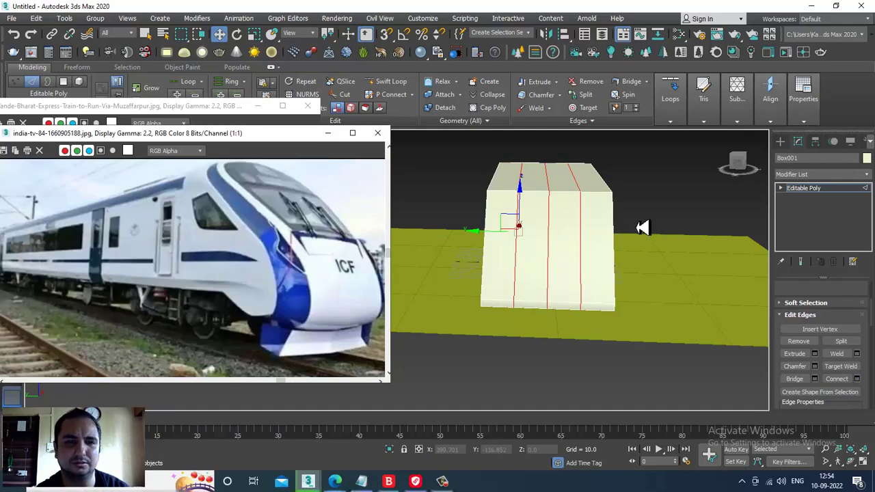
key("alt+w")
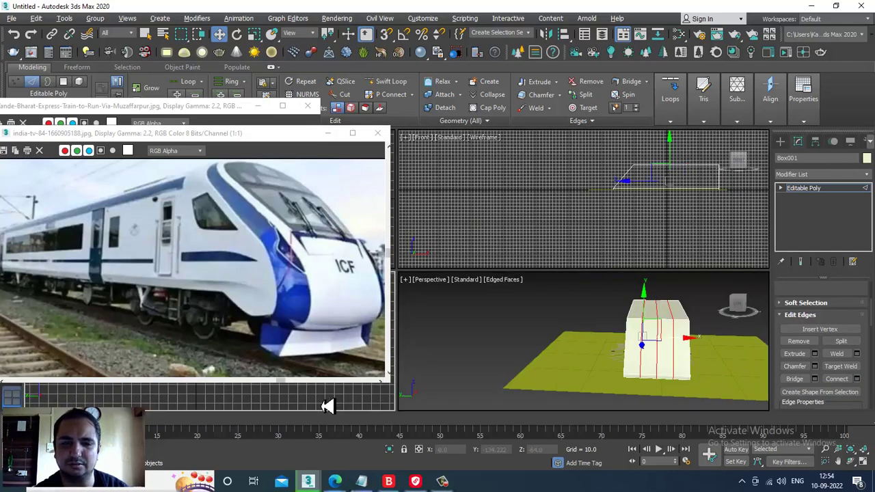
In the maximized Front view, move the top-middle vertex up along Y to peak the roof.
key("alt+w")
scroll(519, 253, "down", 3)
scroll(502, 233, "up", 2)
key("1")
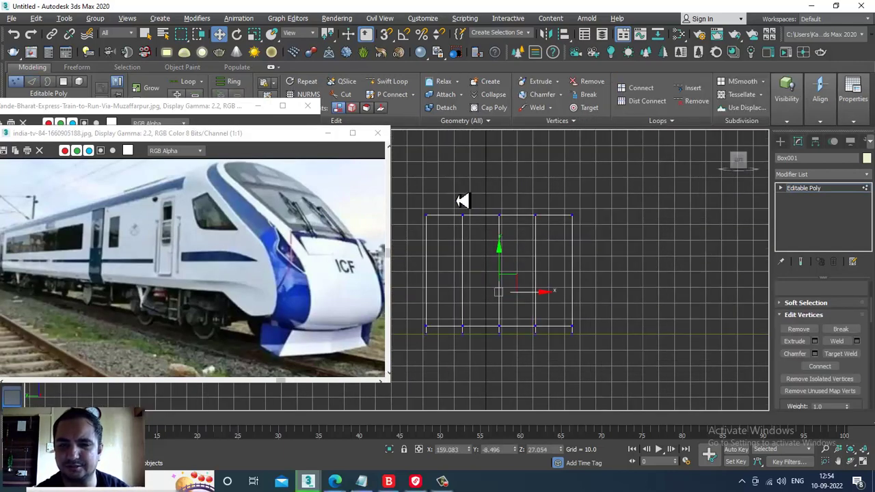
left_click(498, 215)
left_click_drag(505, 192, 493, 212)
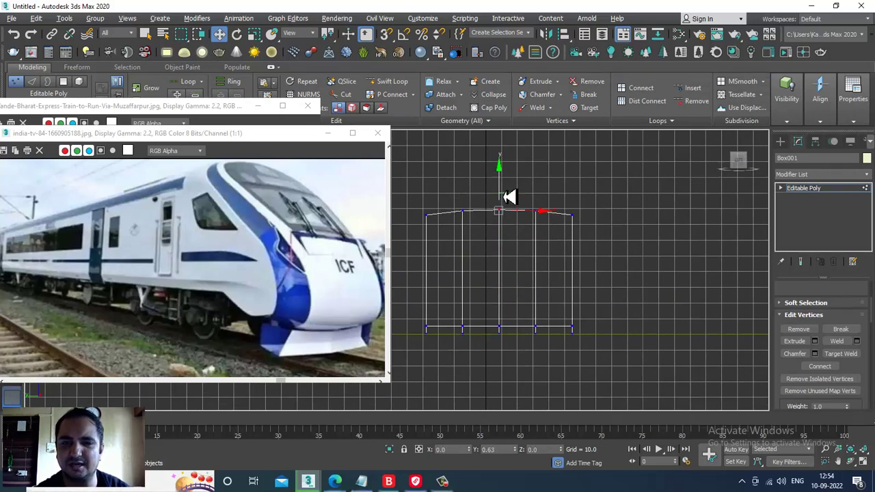
Orbit the Perspective view to check the roof, then return to object level.
key("alt+w")
key("alt+w")
mouse_move(582, 308)
middle_mouse_down("alt")
mouse_move(582, 274)
mouse_move(637, 259)
mouse_move(608, 260)
mouse_move(618, 246)
mouse_move(596, 247)
mouse_move(611, 263)
mouse_move(589, 246)
mouse_move(594, 262)
mouse_move(599, 251)
middle_mouse_up("alt")
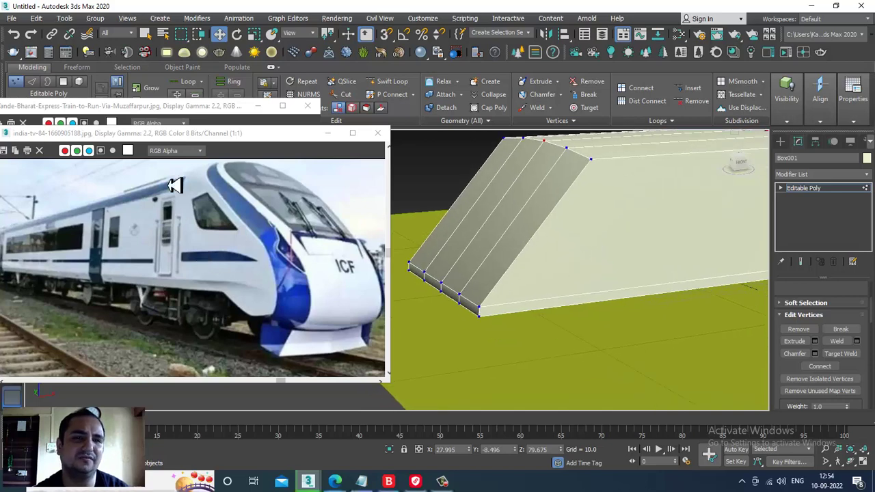
left_click(171, 108)
mouse_move(618, 302)
middle_mouse_down("alt")
mouse_move(678, 274)
mouse_move(680, 264)
mouse_move(635, 244)
mouse_move(646, 230)
mouse_move(662, 241)
mouse_move(818, 213)
middle_mouse_up("alt")
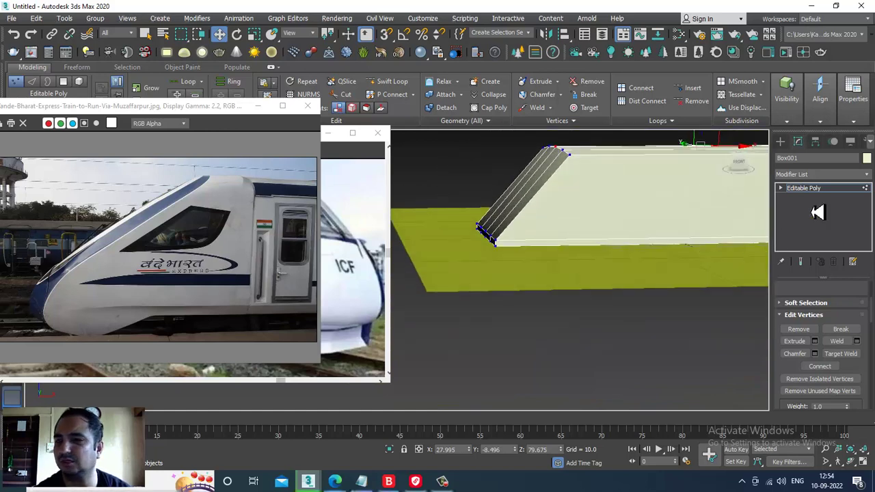
left_click(807, 189)
mouse_move(582, 237)
middle_mouse_down("alt")
mouse_move(586, 189)
mouse_move(581, 255)
mouse_move(566, 196)
mouse_move(556, 193)
mouse_move(601, 219)
mouse_move(440, 234)
middle_mouse_up("alt")
left_click(218, 374)
Move the photo window aside, enter Vertex mode and maximize the Top view on the nose.
key("alt+w")
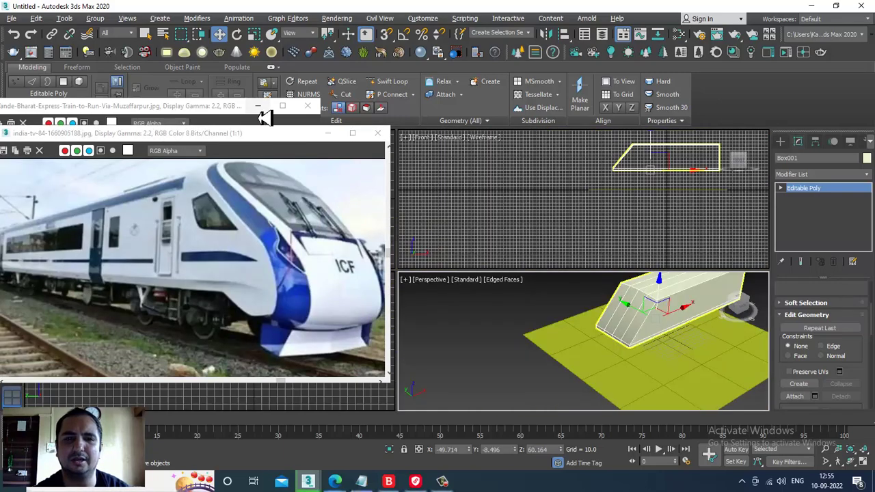
left_click_drag(291, 141, 133, 147)
key("alt+w")
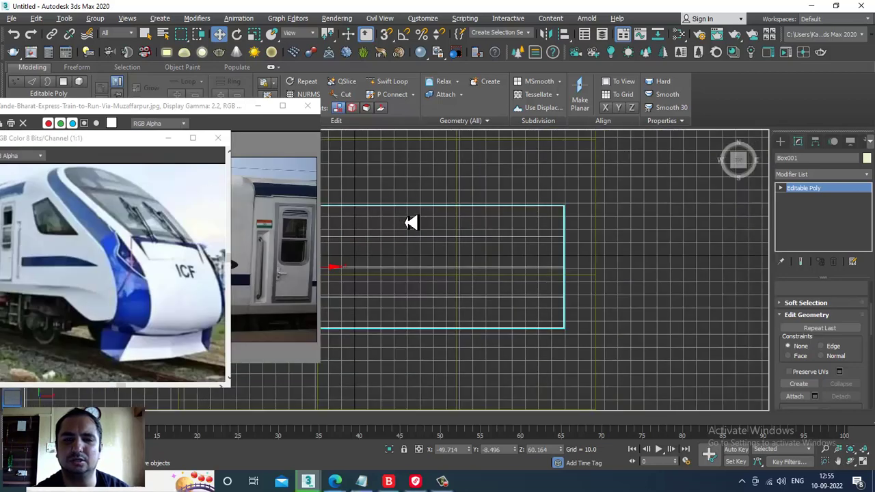
middle_click_drag(412, 221, 639, 193)
scroll(615, 205, "down", 3)
key("1")
mouse_move(504, 198)
middle_mouse_down()
mouse_move(390, 231)
mouse_move(301, 232)
mouse_move(431, 233)
middle_mouse_up()
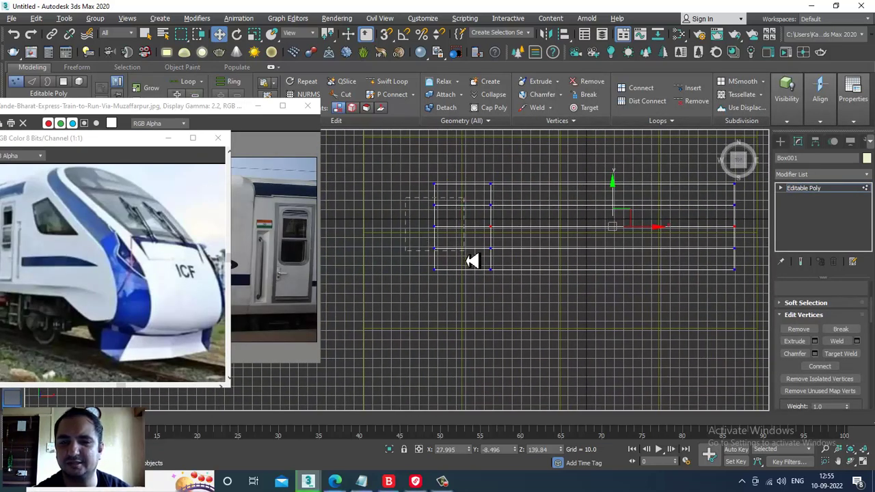
key("alt+w")
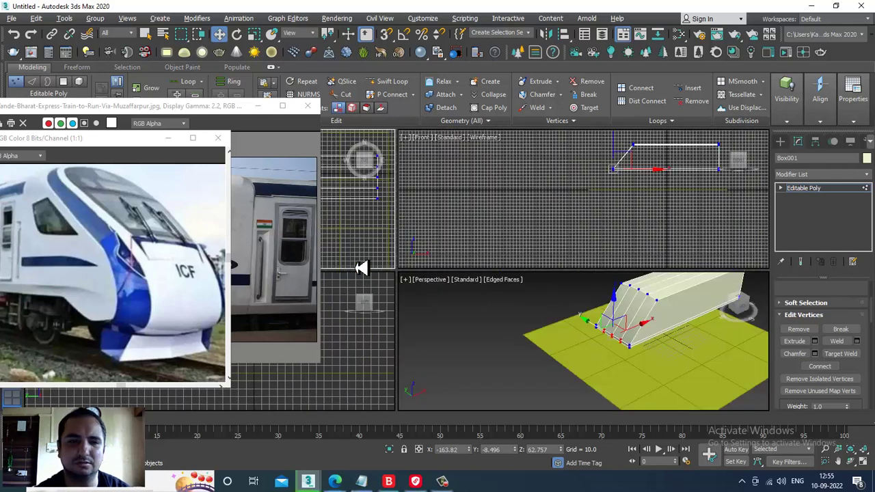
key("alt+w")
scroll(580, 212, "up", 3)
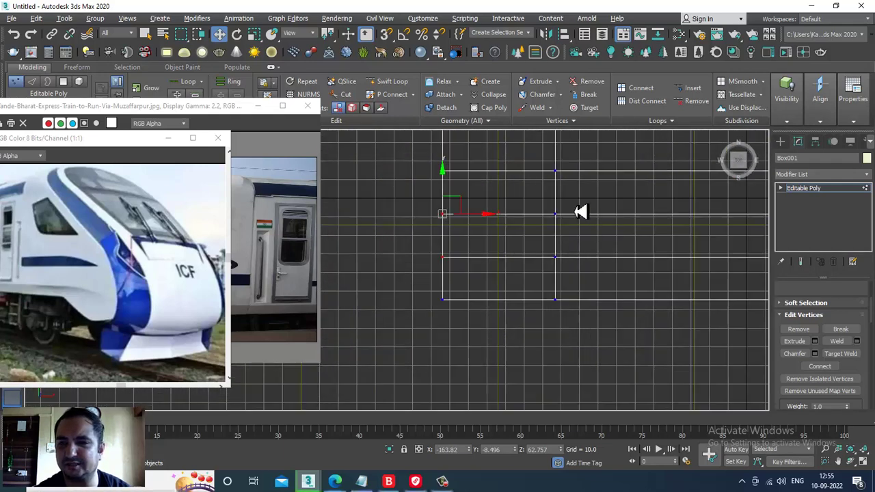
Move the nose's side vertex columns and middle row along X to taper and curve the front.
left_click_drag(603, 268, 601, 265)
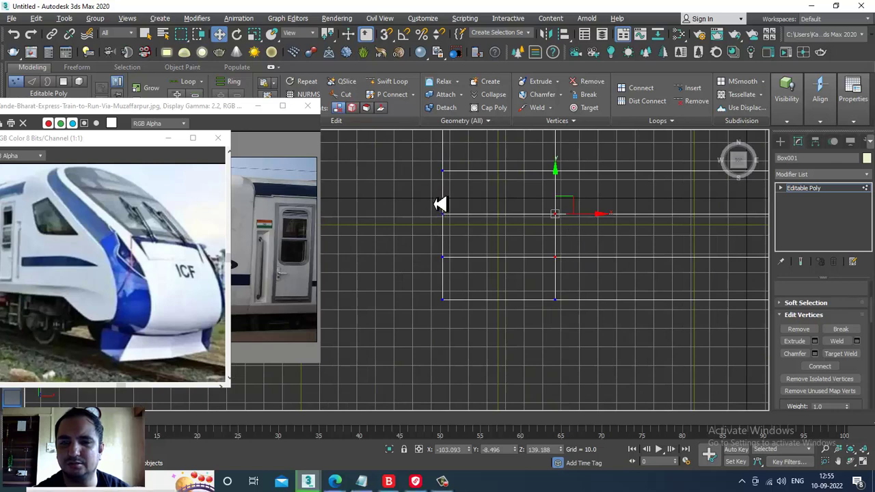
left_click_drag(474, 272, 475, 272, "ctrl")
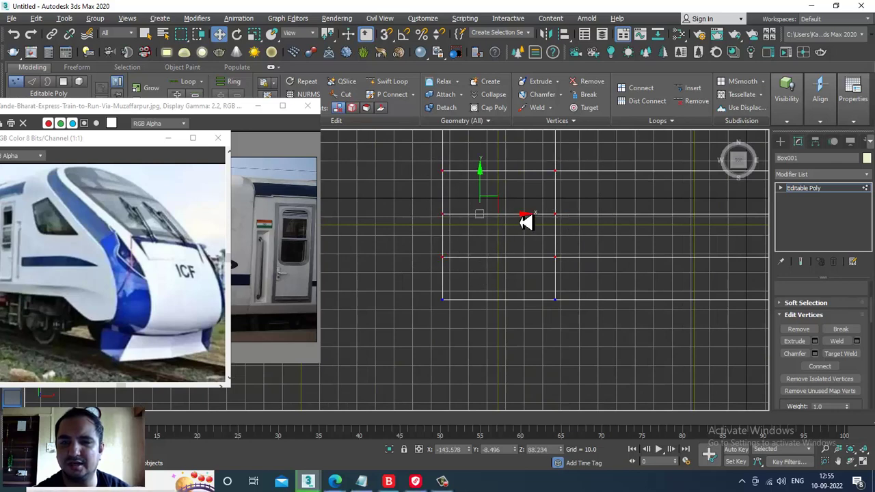
left_click_drag(525, 220, 448, 220)
left_click_drag(593, 236, 593, 236)
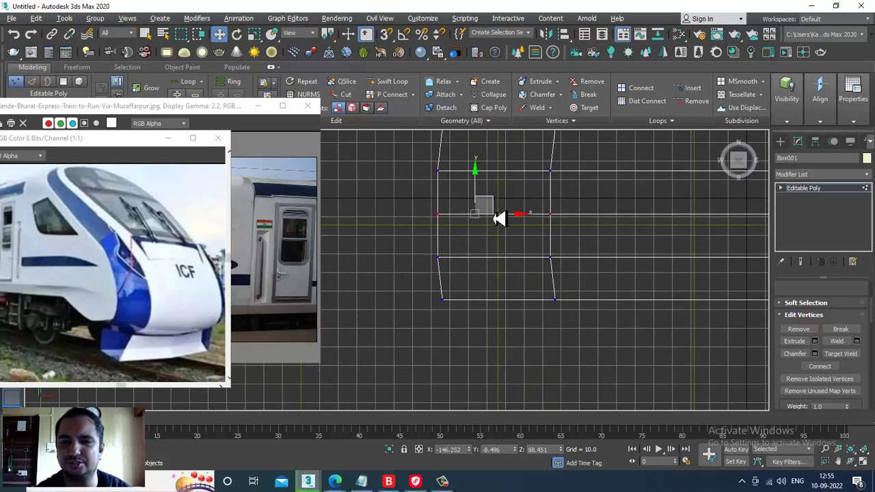
left_click_drag(522, 220, 520, 221)
Orbit and zoom the maximized Perspective view to inspect the tapered nose.
key("alt+w")
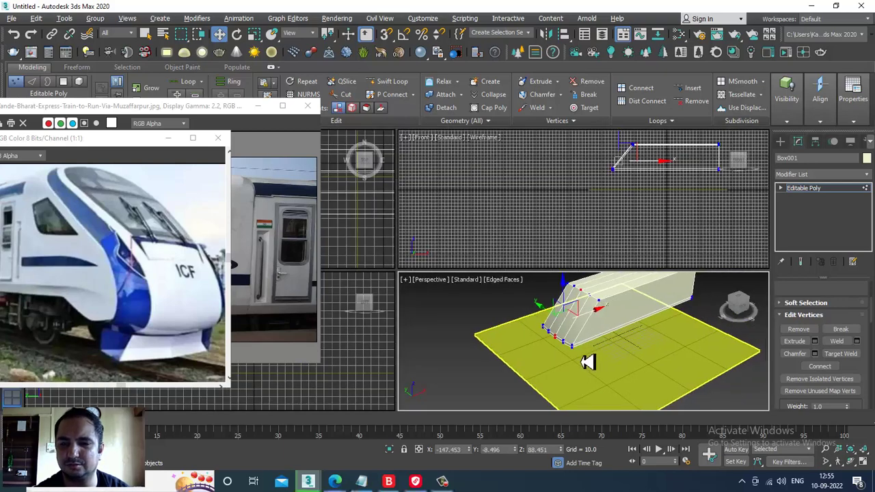
key("alt+w")
middle_click_drag(490, 283, 484, 279, "alt")
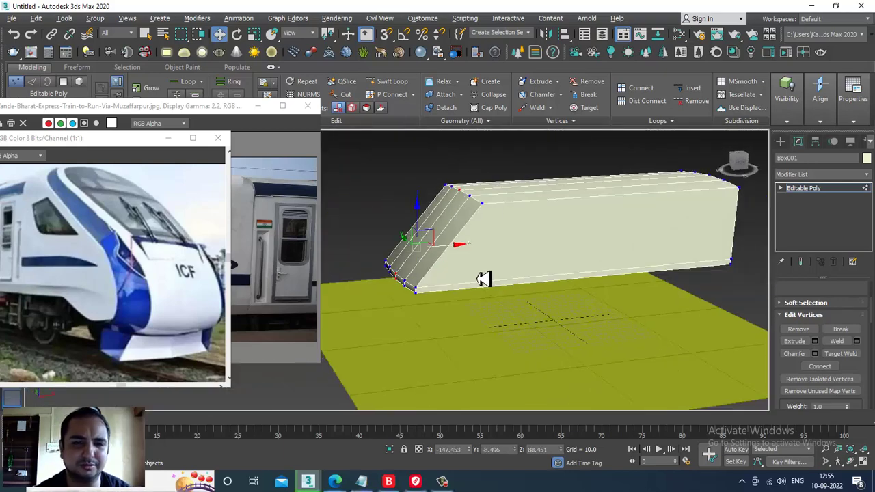
scroll(478, 269, "up", 4)
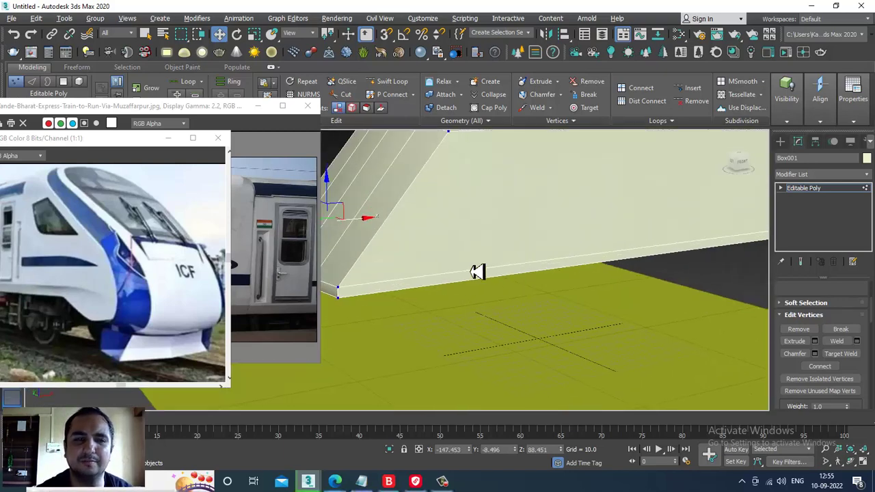
scroll(504, 270, "down", 1)
scroll(513, 265, "down", 1)
scroll(540, 272, "up", 2)
scroll(588, 280, "down", 2)
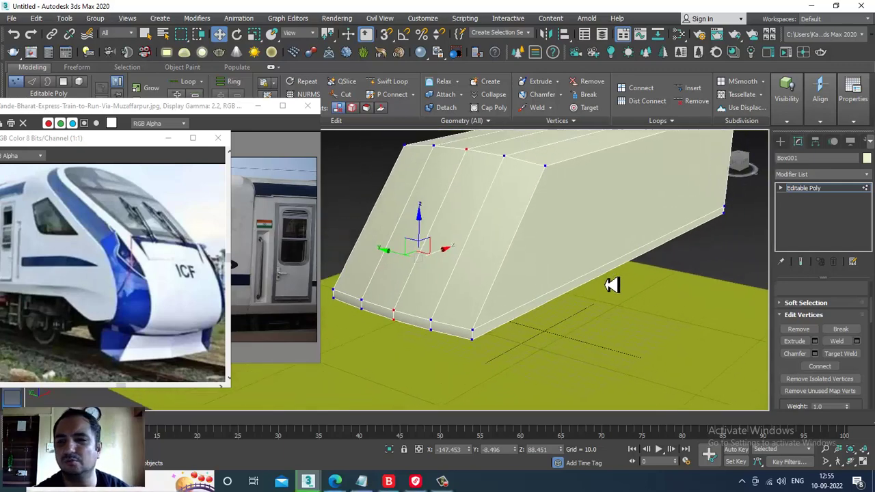
scroll(609, 287, "up", 1)
scroll(620, 287, "down", 2)
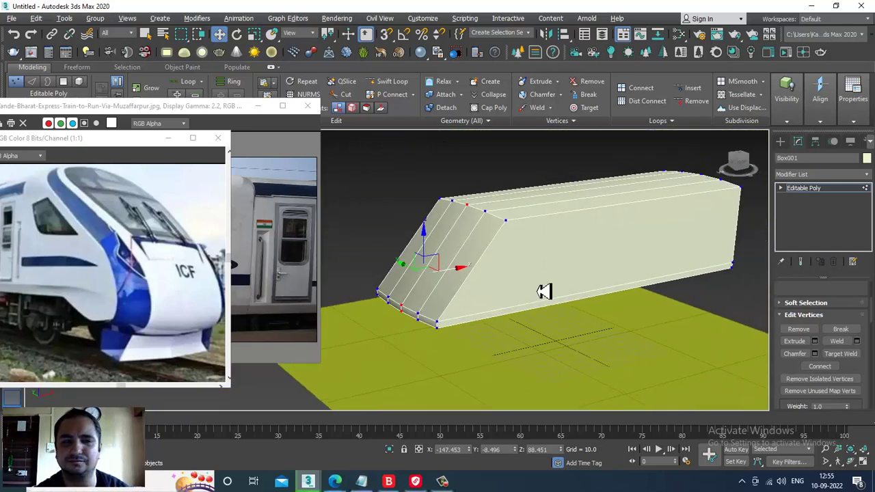
mouse_move(546, 294)
middle_mouse_down("alt")
mouse_move(553, 280)
mouse_move(493, 251)
mouse_move(574, 258)
mouse_move(529, 231)
mouse_move(527, 246)
mouse_move(359, 235)
middle_mouse_up("alt")
Compare the model with the side-view photo and try, then cancel, Swift Loop.
left_click(309, 213)
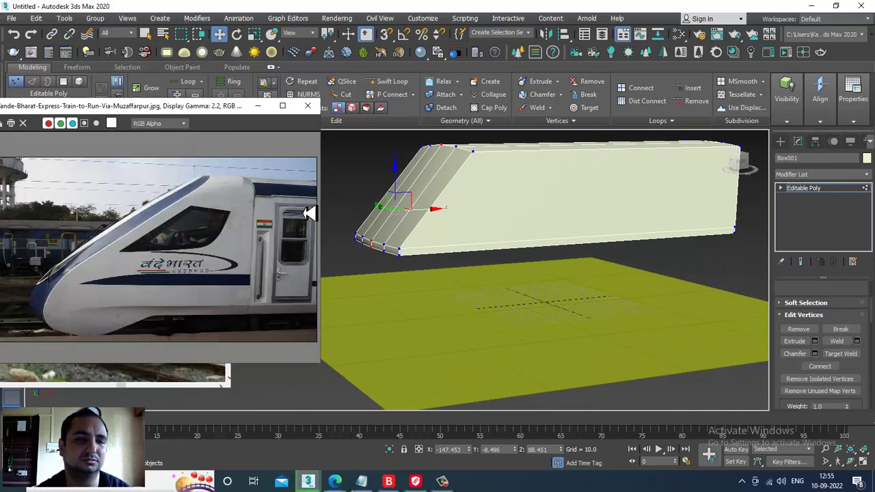
mouse_move(503, 252)
middle_mouse_down("alt")
mouse_move(563, 248)
mouse_move(513, 269)
mouse_move(527, 273)
mouse_move(567, 250)
mouse_move(541, 242)
mouse_move(445, 256)
mouse_move(445, 244)
mouse_move(490, 260)
mouse_move(489, 237)
middle_mouse_up("alt")
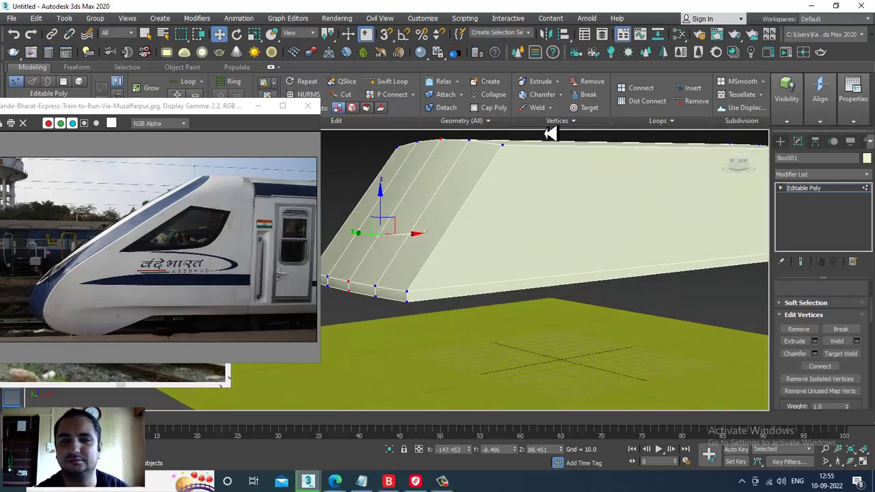
left_click(404, 83)
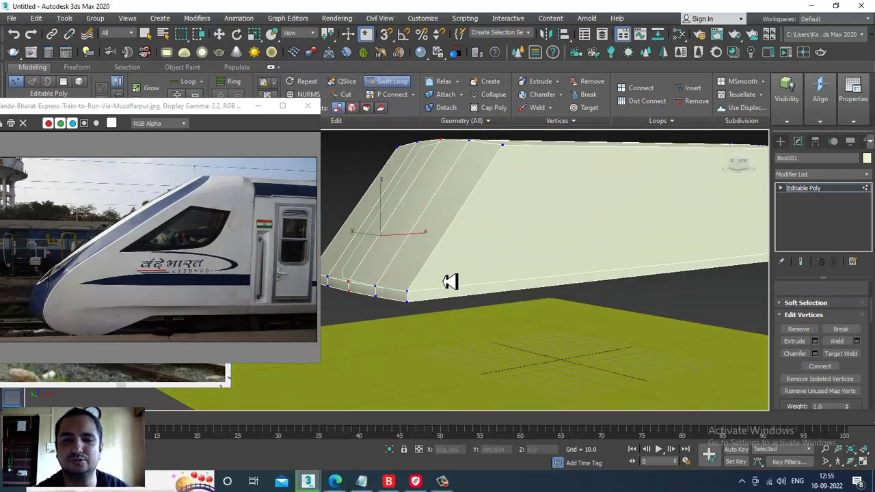
right_click(425, 266)
mouse_move(425, 266)
middle_mouse_down("alt")
mouse_move(478, 254)
mouse_move(484, 227)
mouse_move(526, 201)
mouse_move(617, 197)
mouse_move(488, 192)
middle_mouse_up("alt")
In the maximized Front view, nudge the slanted nose vertex slightly left.
key("alt+w")
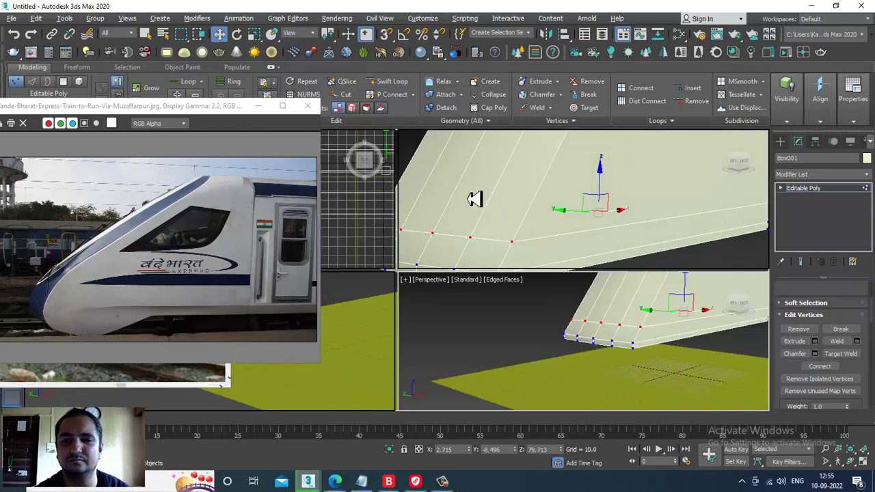
key("t")
key("alt+w")
scroll(576, 178, "up", 3)
scroll(518, 226, "up", 3)
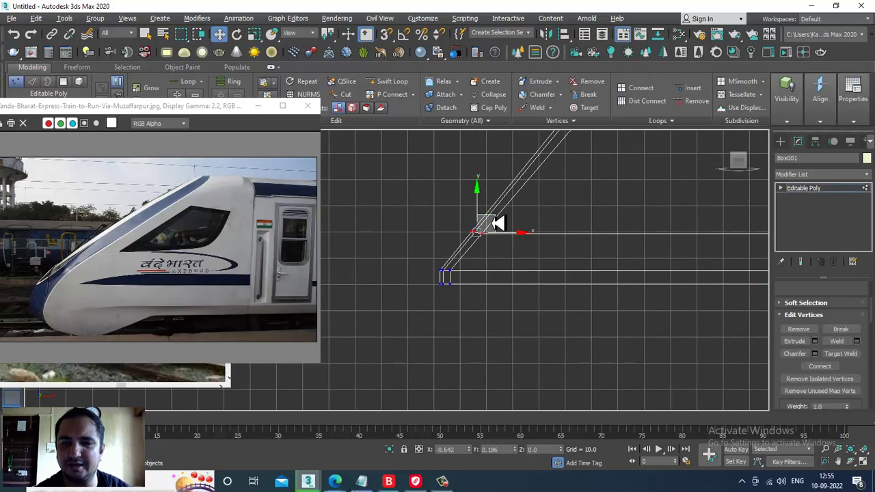
left_click_drag(497, 224, 494, 225)
scroll(516, 229, "down", 2)
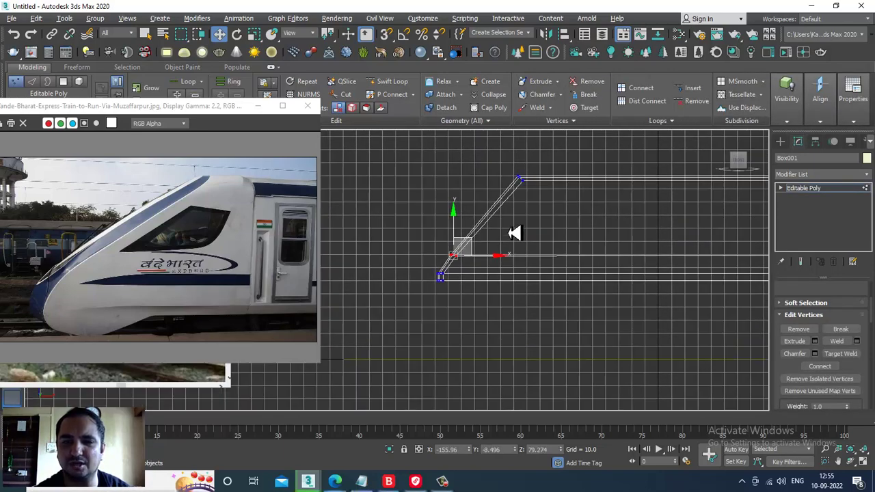
scroll(540, 253, "down", 2)
Return to object level, bring the front-angle ICF photo forward and orbit around the box's sloped side.
key("alt+w")
key("alt+w")
scroll(501, 284, "down", 1)
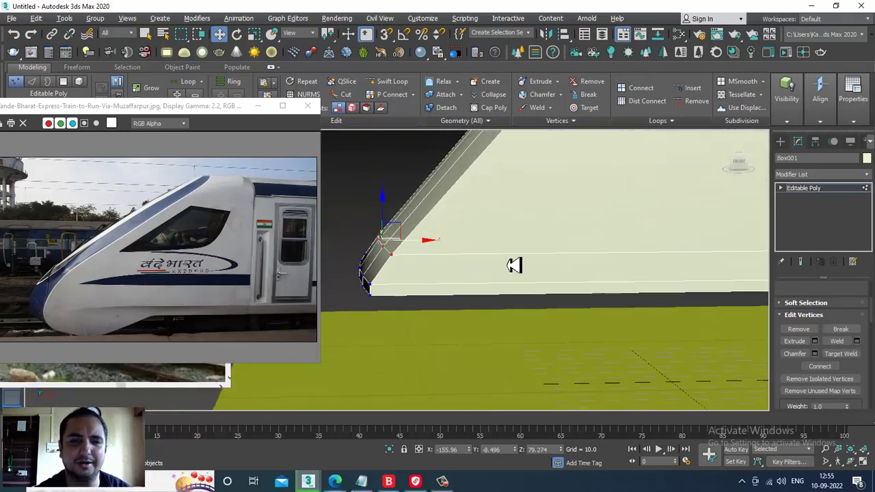
scroll(514, 264, "down", 3)
left_click(824, 192)
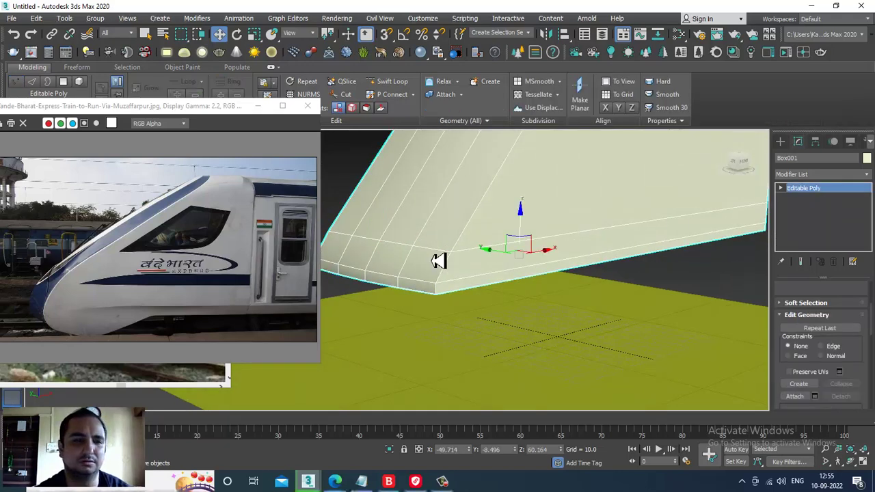
left_click(82, 383)
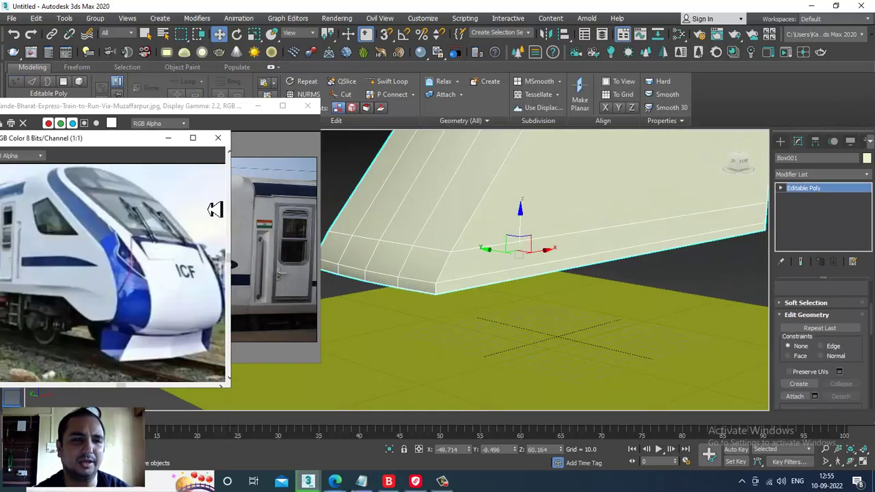
mouse_move(523, 236)
middle_mouse_down("alt")
mouse_move(549, 221)
mouse_move(568, 252)
mouse_move(553, 254)
mouse_move(587, 266)
mouse_move(560, 256)
mouse_move(636, 264)
middle_mouse_up("alt")
middle_click_drag(543, 279, 527, 250, "alt")
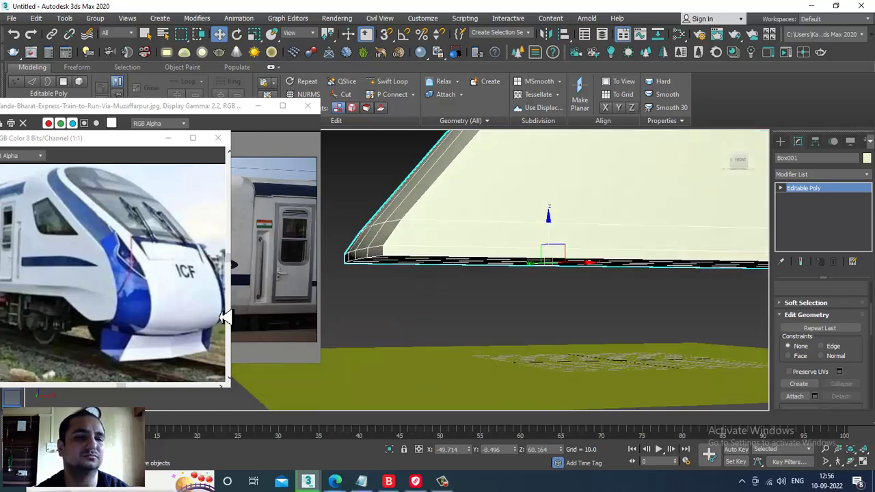
Open a WhatsApp train photo through File > View Image File, then close it.
left_click(12, 19)
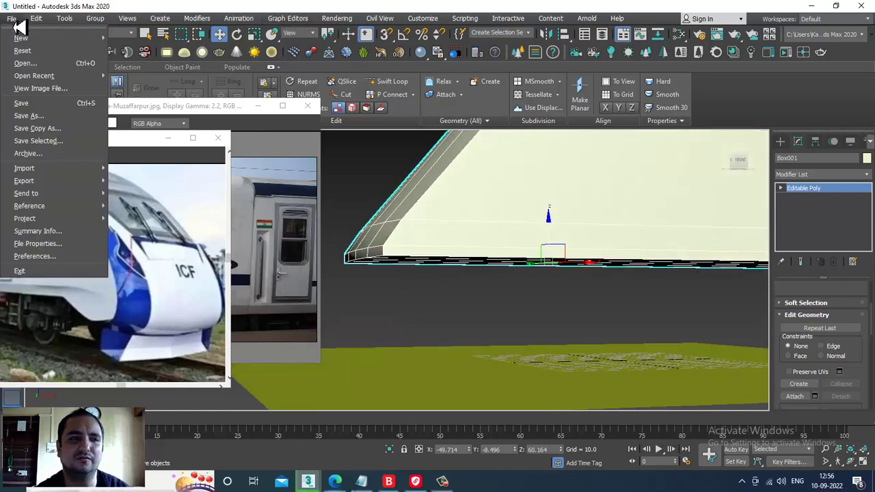
left_click(47, 88)
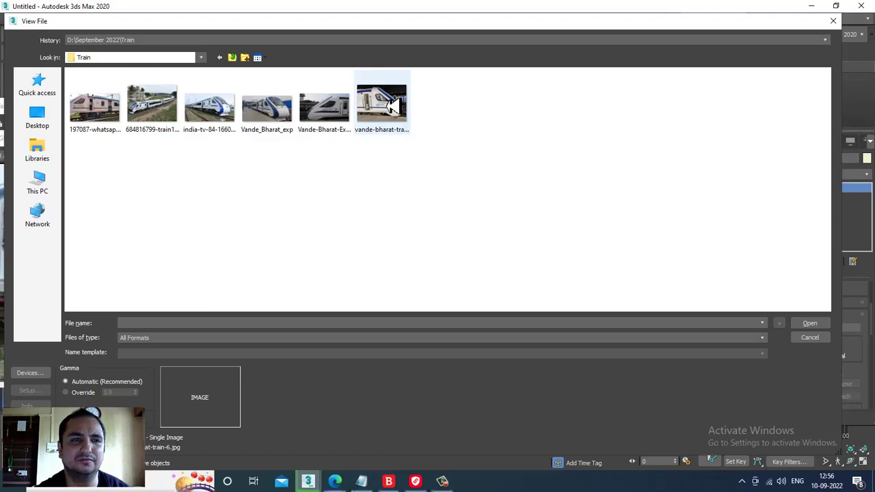
left_click(393, 106)
double_click(118, 113)
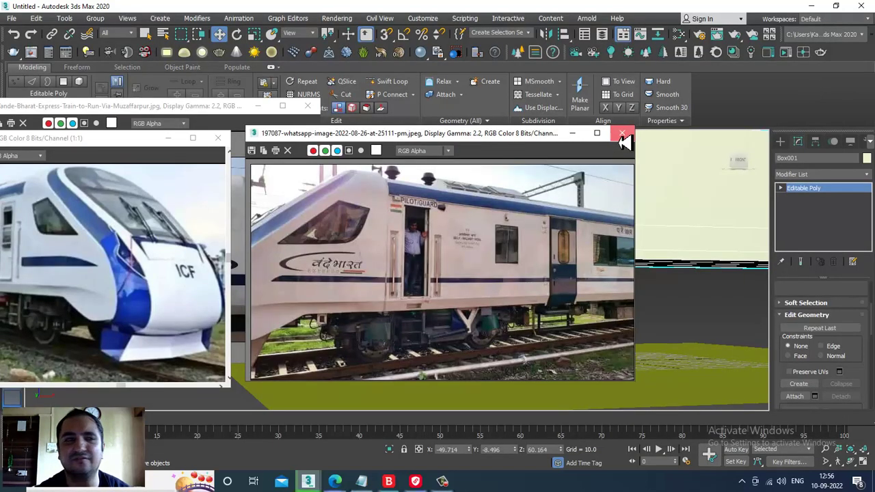
left_click(622, 135)
Open vande-bharat-train-6.jpg, shrink its viewer, move it to the upper left and zoom out.
left_click(13, 19)
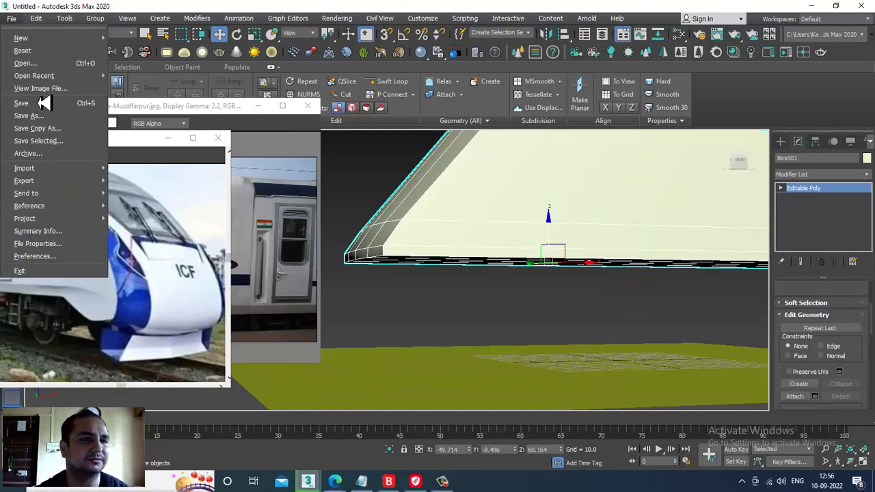
left_click(39, 89)
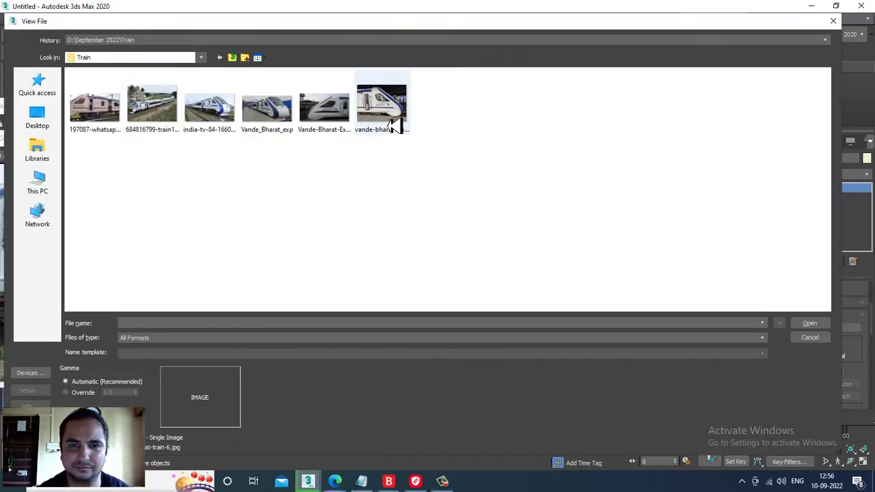
double_click(393, 128)
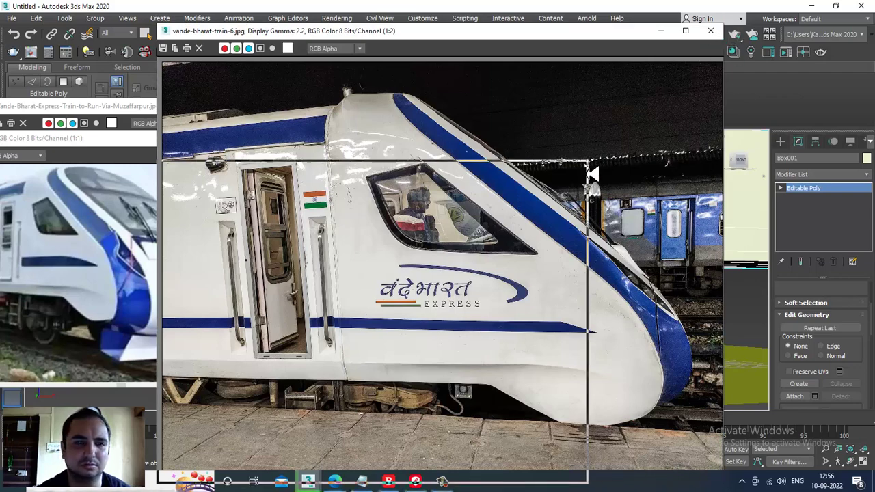
left_click_drag(730, 34, 537, 210)
left_click_drag(410, 226, 219, 255)
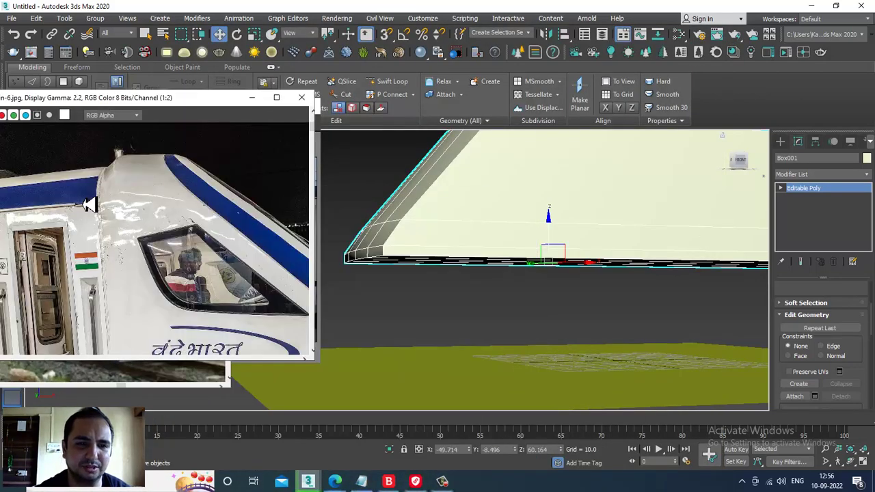
scroll(188, 266, "down", 1)
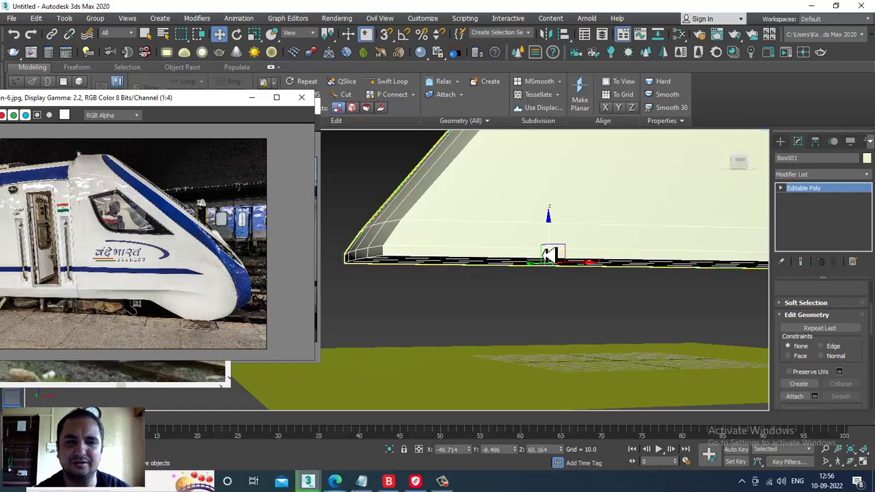
Orbit to an edge-on view, start and cancel Swift Loop, then enter Vertex level.
mouse_move(549, 255)
middle_mouse_down("alt")
mouse_move(561, 269)
mouse_move(551, 274)
mouse_move(578, 269)
mouse_move(475, 272)
middle_mouse_up("alt")
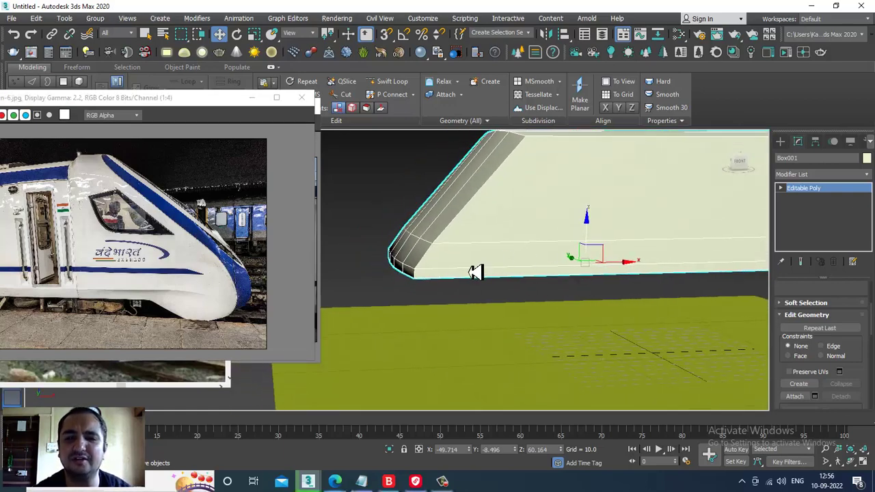
mouse_move(528, 303)
middle_mouse_down("alt")
mouse_move(531, 254)
mouse_move(547, 244)
mouse_move(527, 228)
mouse_move(543, 252)
mouse_move(527, 233)
middle_mouse_up("alt")
left_click(400, 83)
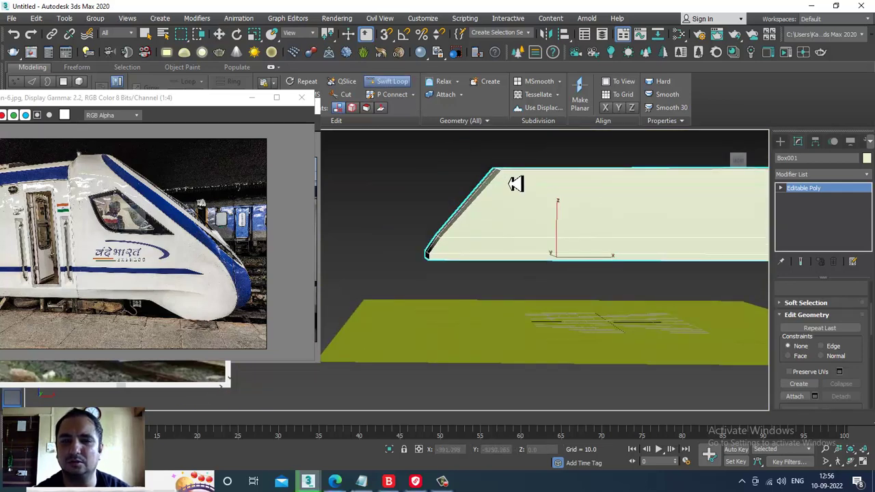
mouse_move(520, 184)
middle_mouse_down("alt")
mouse_move(476, 230)
mouse_move(476, 244)
mouse_move(515, 248)
mouse_move(517, 228)
mouse_move(475, 235)
mouse_move(482, 235)
mouse_move(481, 195)
middle_mouse_up("alt")
right_click(515, 248)
key("1")
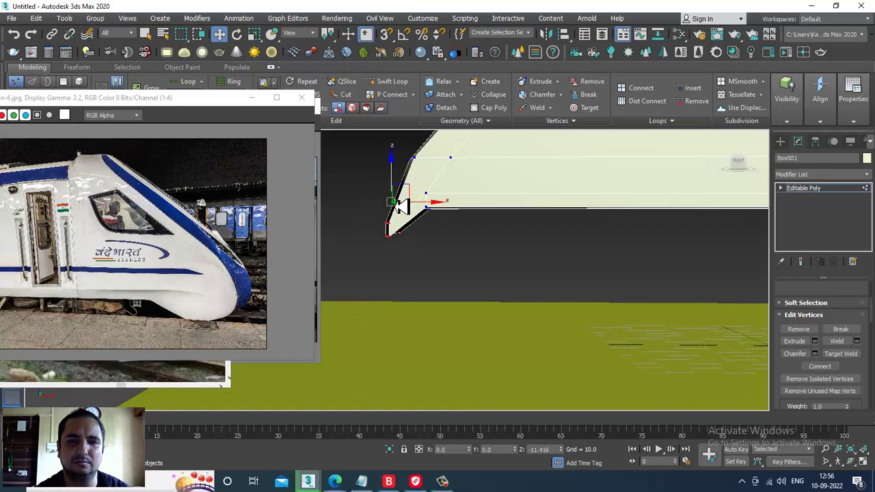
Pull the lower nose vertex downward in the maximized Front view.
mouse_move(454, 211)
middle_mouse_down("alt")
mouse_move(542, 226)
mouse_move(508, 207)
mouse_move(481, 209)
mouse_move(502, 216)
middle_mouse_up("alt")
key("alt+w")
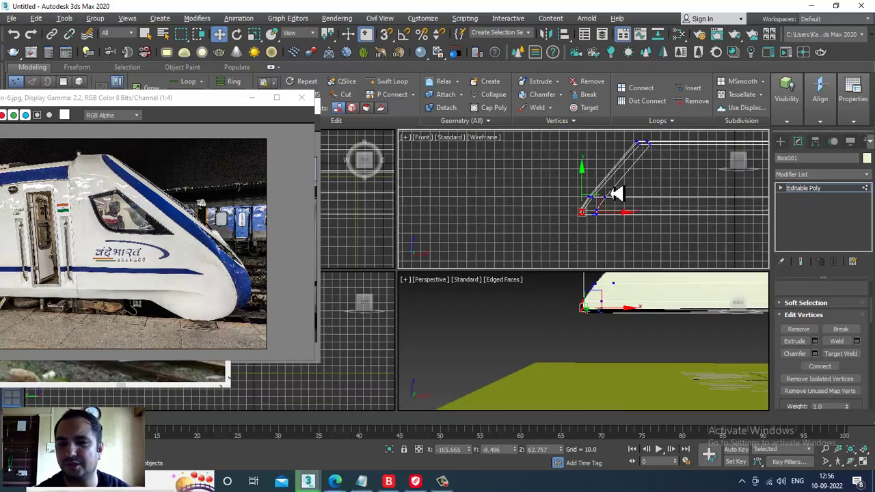
key("alt+w")
mouse_move(581, 161)
middle_mouse_down("alt")
mouse_move(370, 251)
mouse_move(427, 255)
mouse_move(399, 232)
middle_mouse_up("alt")
mouse_move(394, 232)
left_mouse_down()
mouse_move(391, 253)
mouse_move(404, 267)
left_mouse_up()
mouse_move(403, 268)
middle_mouse_down("alt")
mouse_move(531, 285)
mouse_move(607, 280)
mouse_move(594, 272)
mouse_move(601, 275)
mouse_move(529, 289)
mouse_move(447, 131)
middle_mouse_up("alt")
Start Swift Loop again, cancel it, and return to Vertex level facing the nose end.
left_click(400, 84)
middle_click_drag(550, 205, 462, 198, "alt")
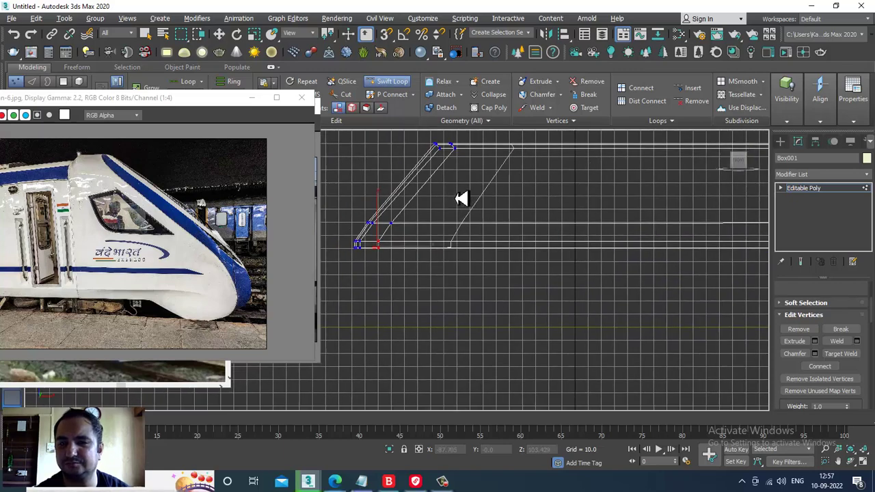
middle_click_drag(716, 244, 613, 239, "alt")
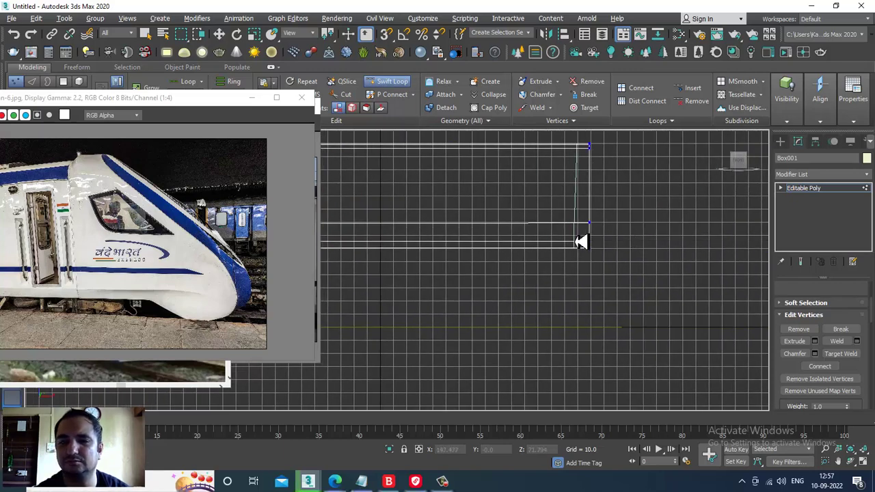
mouse_move(330, 211)
middle_mouse_down("alt")
mouse_move(501, 229)
mouse_move(523, 207)
middle_mouse_up("alt")
key("w")
key("1")
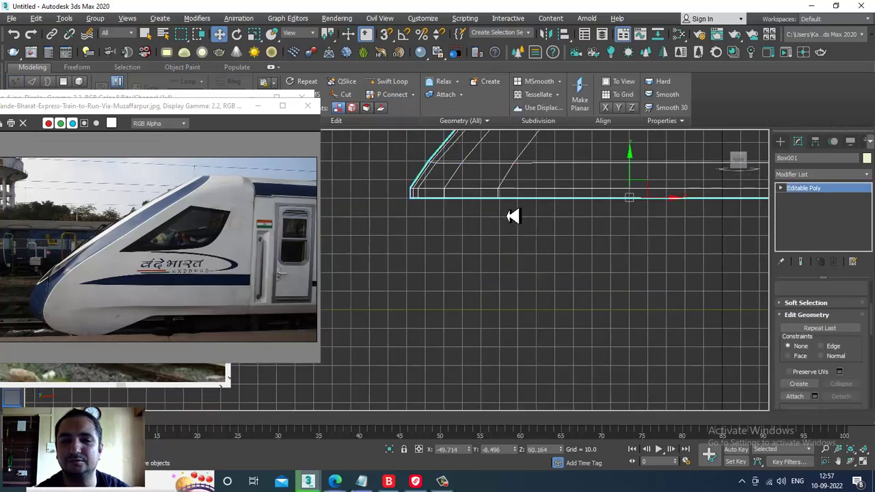
key("1")
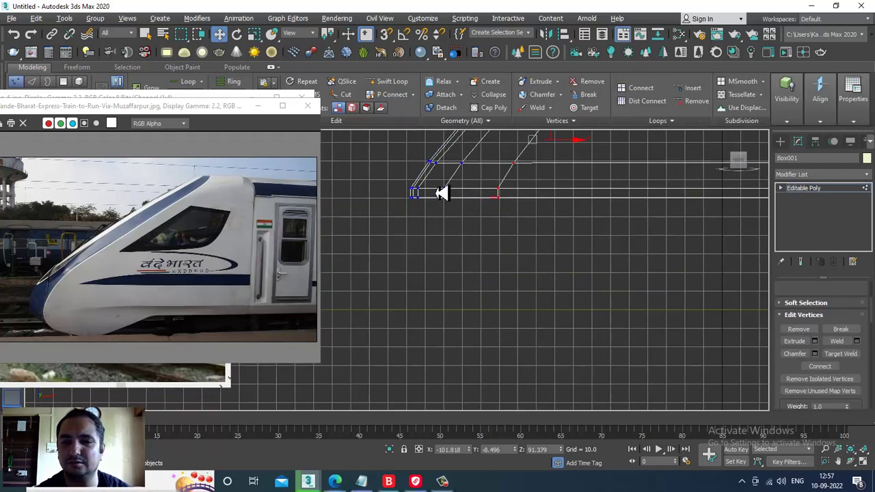
mouse_move(476, 172)
middle_mouse_down("alt")
mouse_move(494, 230)
mouse_move(519, 250)
mouse_move(507, 225)
middle_mouse_up("alt")
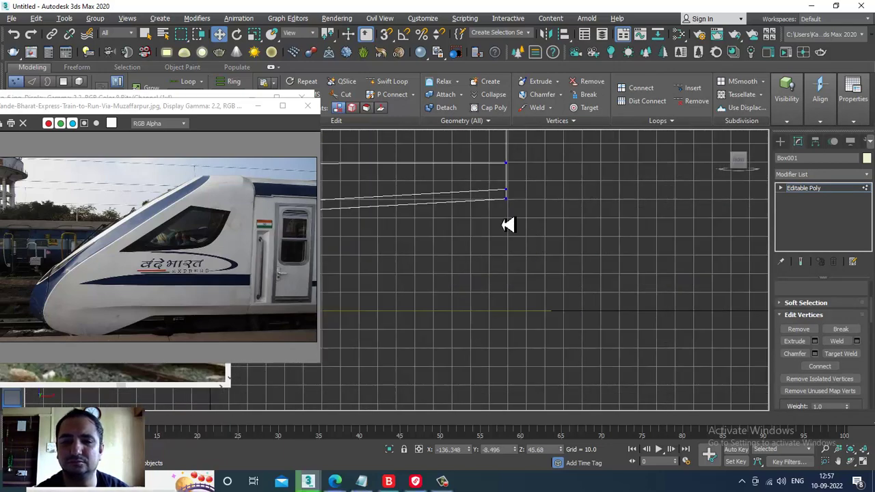
mouse_move(493, 195)
middle_mouse_down("alt")
mouse_move(576, 201)
mouse_move(666, 188)
mouse_move(602, 209)
mouse_move(472, 207)
mouse_move(483, 280)
middle_mouse_up("alt")
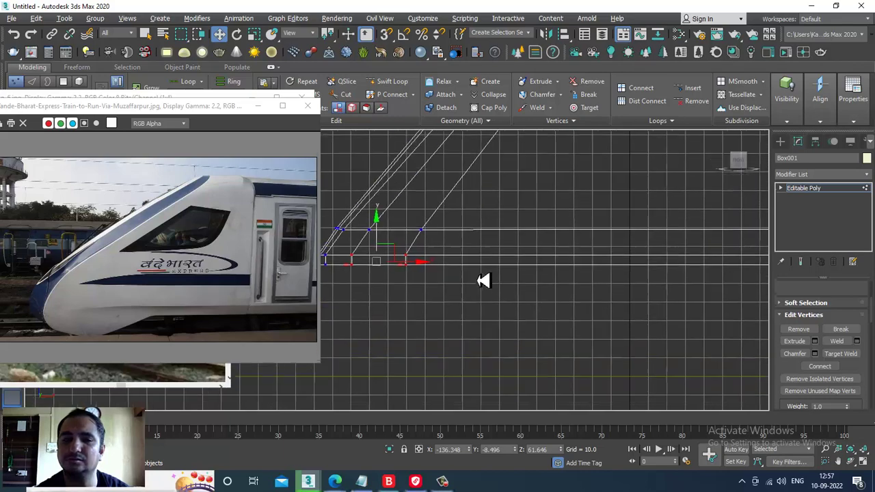
Insert a Swift Loop across the nose and lower its vertices to shape the chin.
left_click(390, 82)
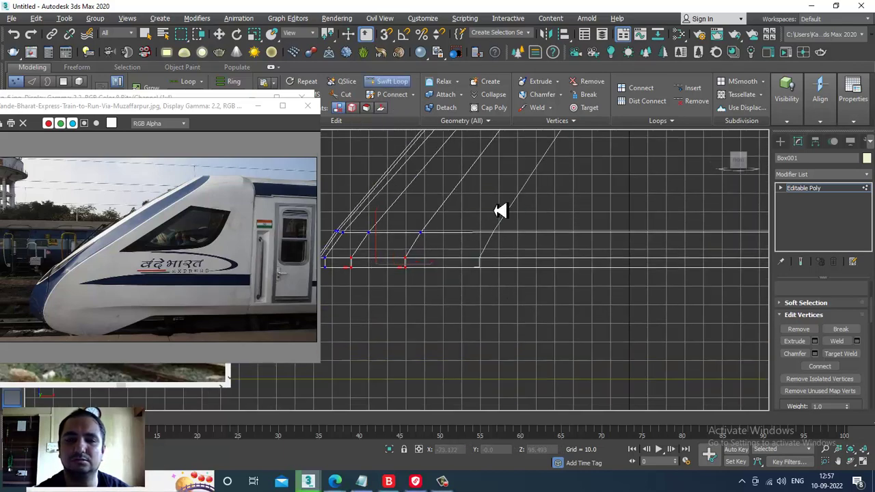
left_click(501, 211)
middle_click_drag(500, 218, 500, 230, "alt")
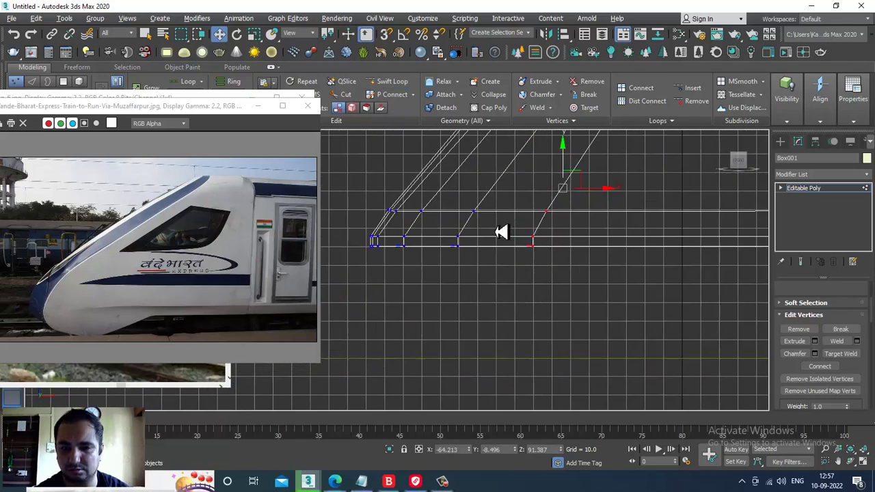
right_click(401, 249)
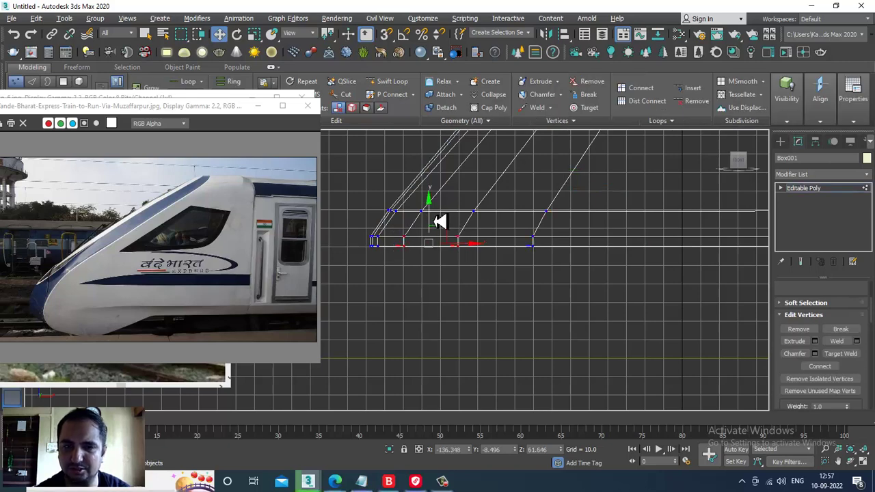
left_click_drag(439, 222, 436, 235)
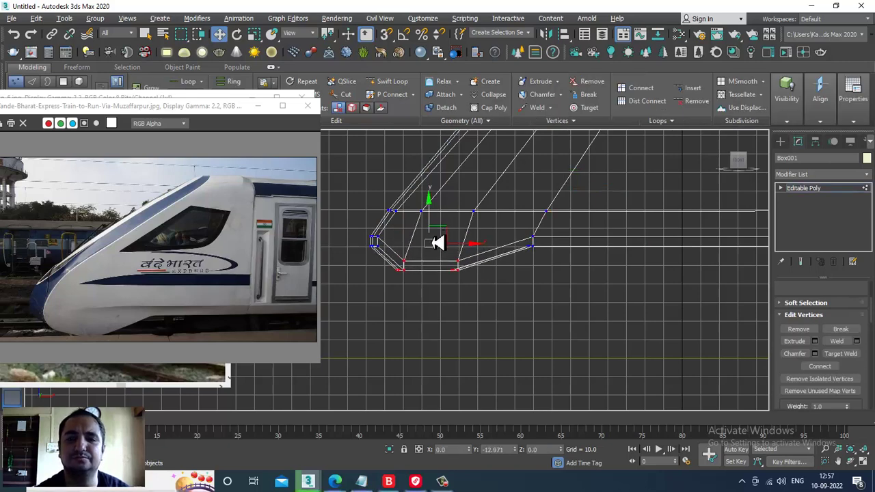
Inspect the shaded front car in the maximized Perspective view.
middle_click_drag(448, 250, 474, 268, "alt")
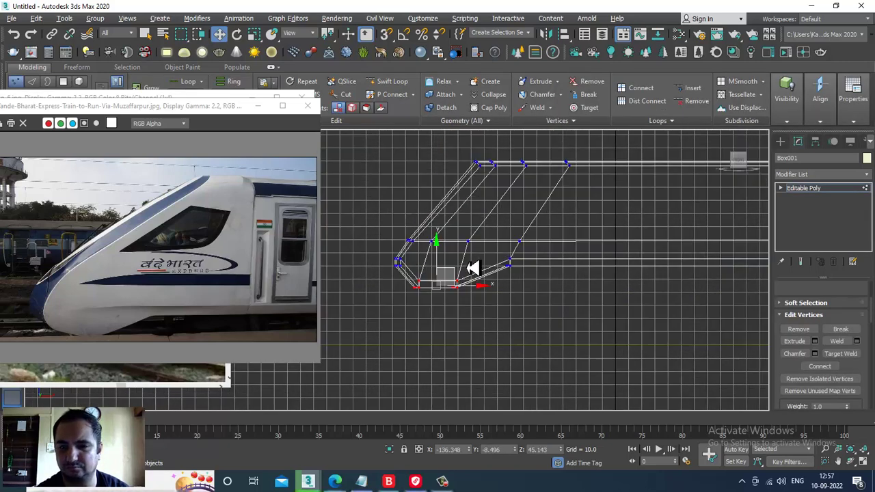
key("alt+w")
key("alt+w")
mouse_move(553, 285)
middle_mouse_down("alt")
mouse_move(608, 295)
mouse_move(527, 273)
mouse_move(508, 244)
mouse_move(462, 254)
mouse_move(523, 264)
mouse_move(533, 233)
mouse_move(466, 214)
mouse_move(450, 220)
middle_mouse_up("alt")
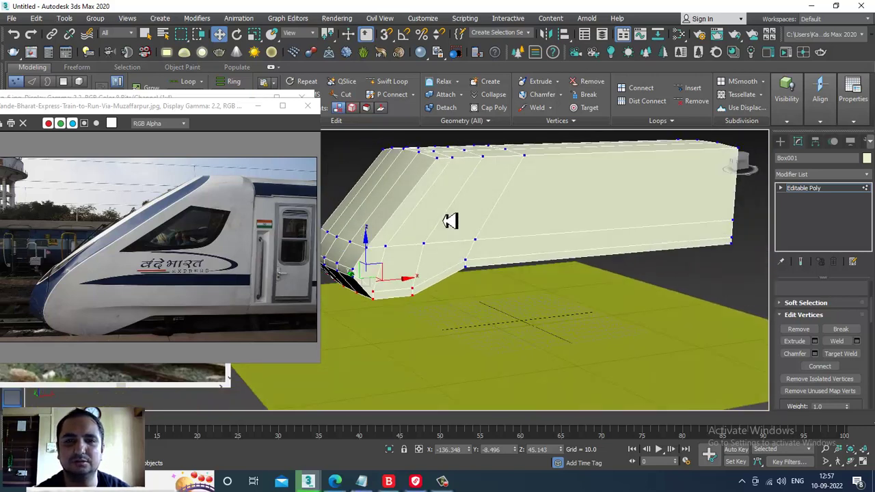
Save the scene as vande bharat_1.max in D:\September 2022\Train.
key("ctrl+s")
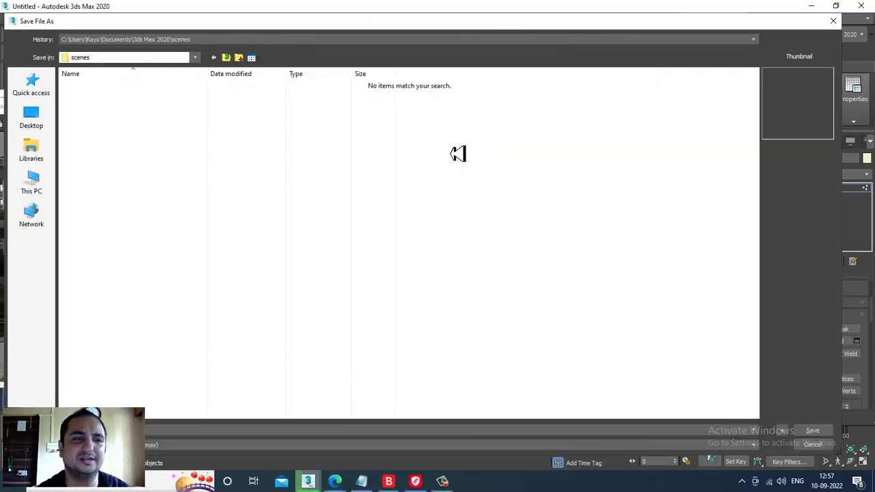
left_click(38, 188)
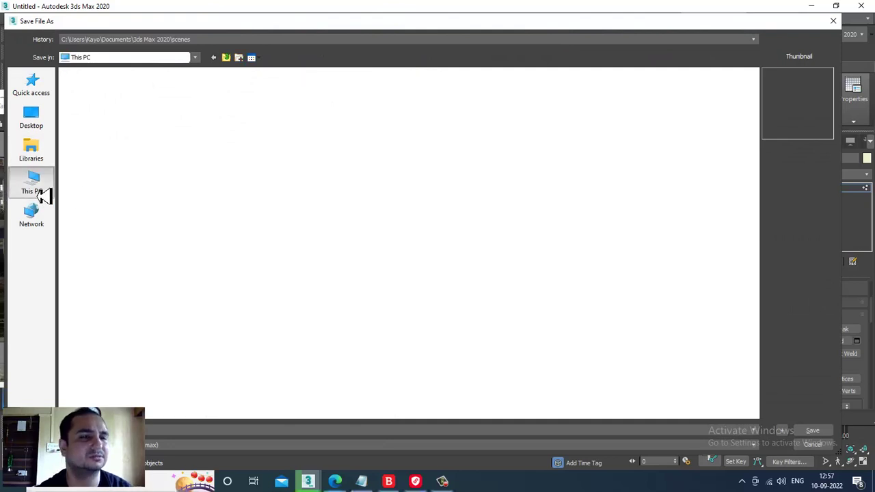
double_click(280, 177)
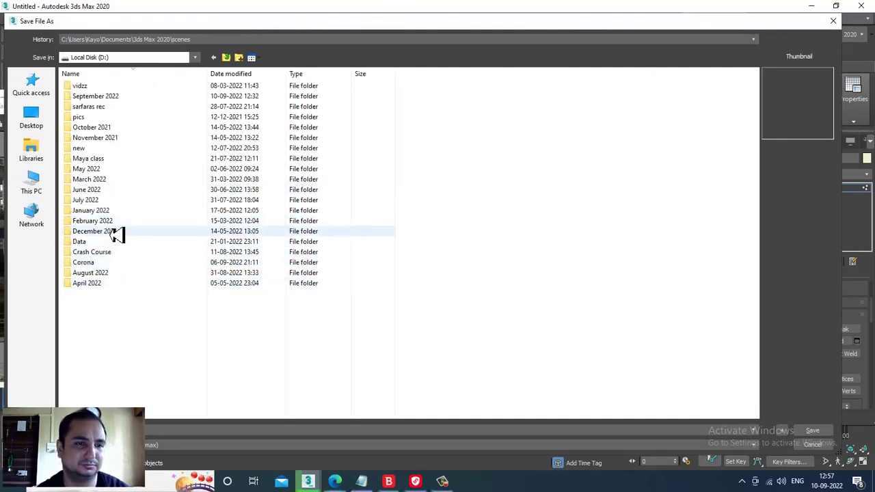
key("s")
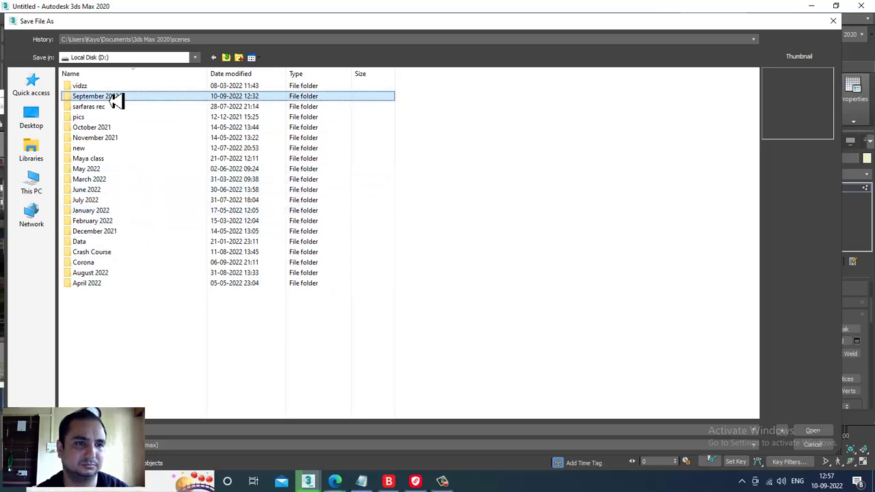
double_click(116, 99)
double_click(94, 192)
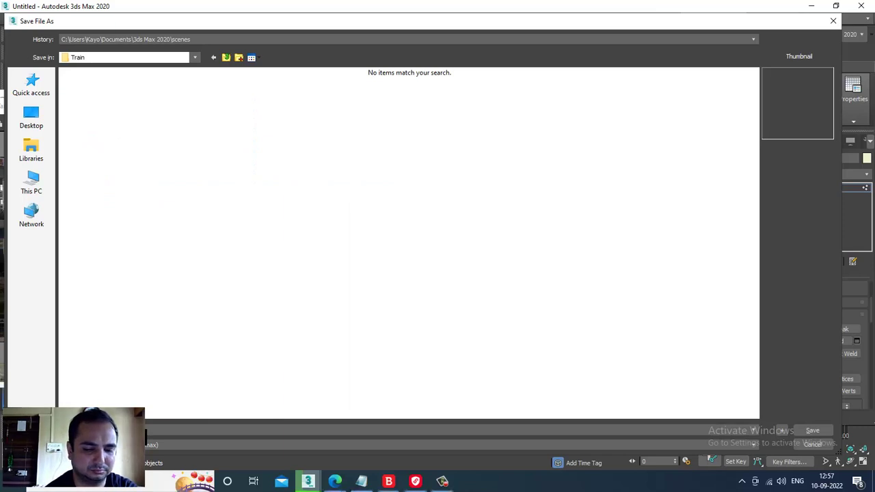
type("v")
key("Escape")
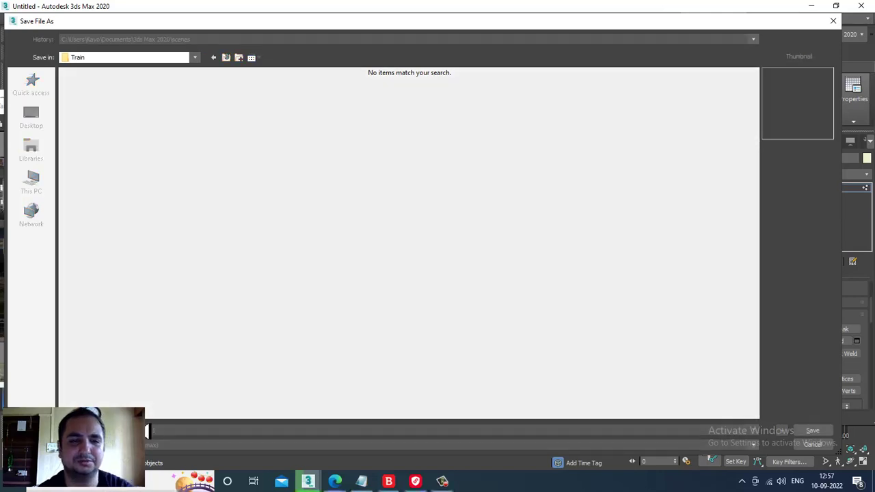
key("Return")
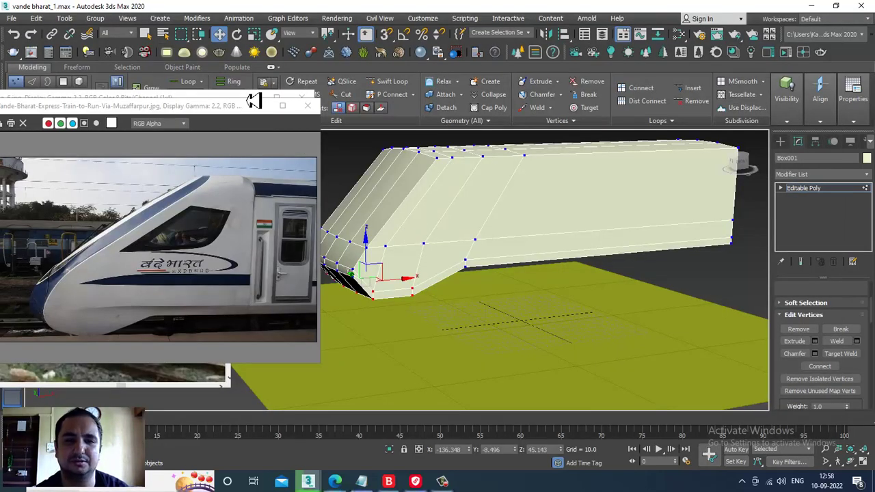
Insert a horizontal Swift Loop across the nose, then frame it in the Front and Perspective views.
mouse_move(467, 283)
middle_mouse_down("alt")
mouse_move(552, 240)
mouse_move(494, 244)
mouse_move(510, 265)
mouse_move(477, 272)
mouse_move(492, 262)
mouse_move(480, 196)
mouse_move(509, 217)
mouse_move(514, 238)
middle_mouse_up("alt")
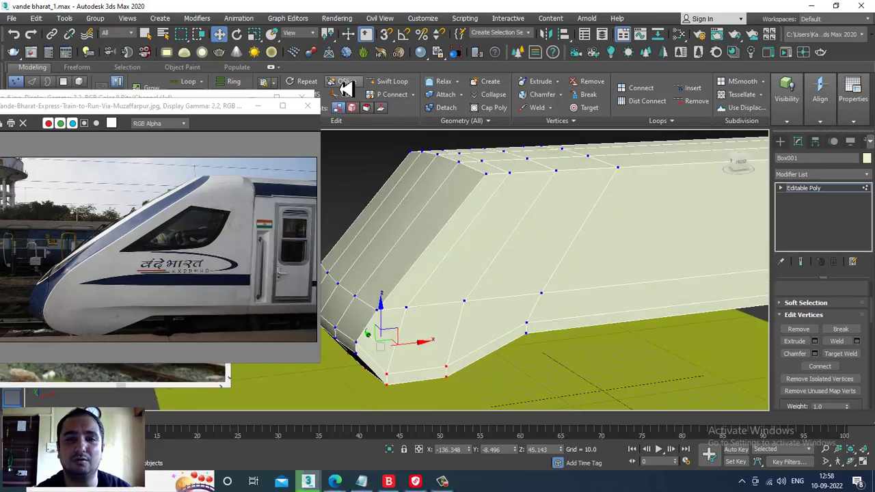
left_click(394, 83)
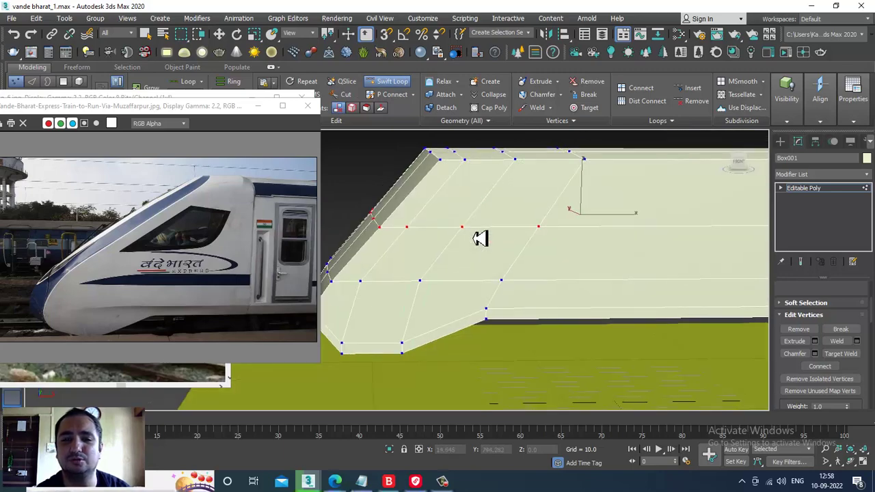
right_click(479, 238)
key("alt+w")
right_click(566, 211)
key("alt+w")
scroll(468, 195, "up", 3)
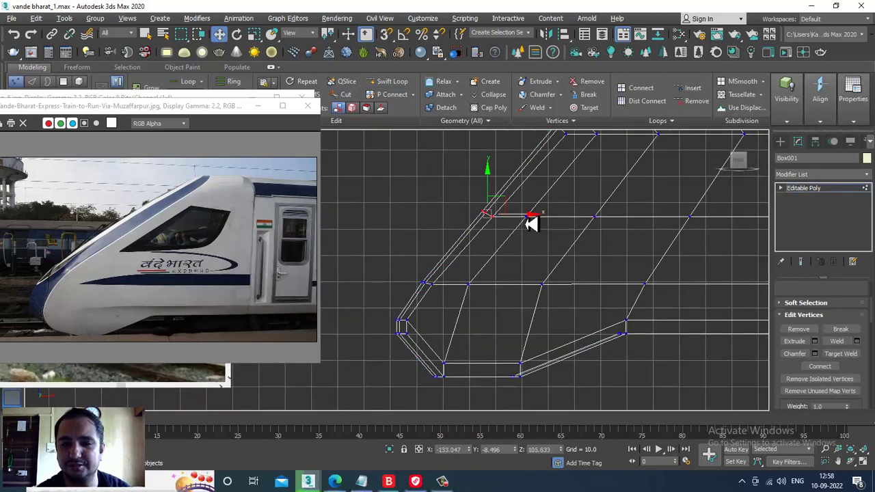
middle_click_drag(527, 220, 535, 205)
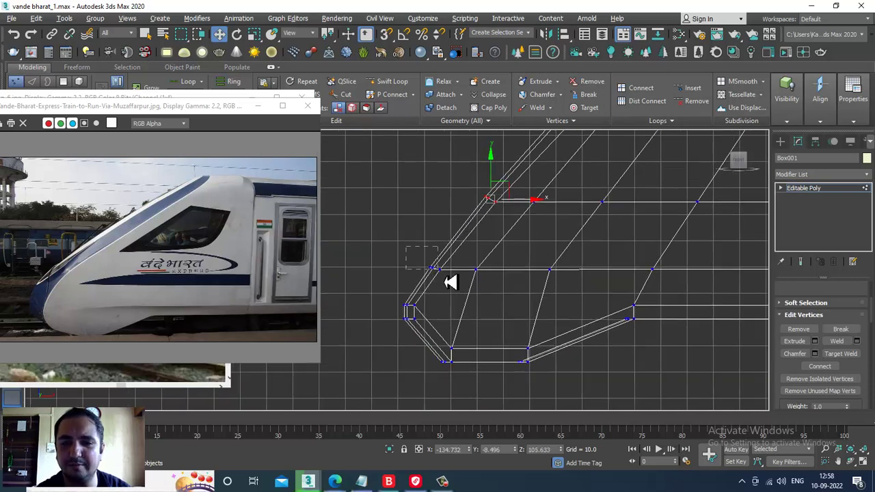
middle_click_drag(467, 276, 465, 262)
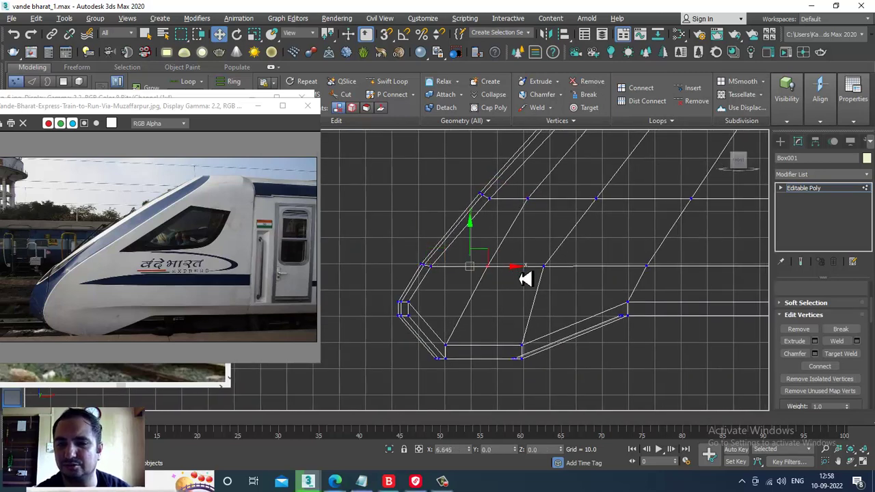
mouse_move(525, 278)
middle_mouse_down("alt")
mouse_move(512, 228)
mouse_move(572, 275)
mouse_move(568, 254)
mouse_move(492, 271)
mouse_move(576, 247)
mouse_move(596, 267)
mouse_move(597, 250)
mouse_move(427, 261)
mouse_move(527, 294)
mouse_move(531, 276)
mouse_move(553, 291)
mouse_move(515, 244)
mouse_move(453, 222)
mouse_move(531, 275)
mouse_move(522, 231)
mouse_move(416, 171)
mouse_move(484, 241)
mouse_move(511, 247)
middle_mouse_up("alt")
key("alt+w")
key("alt+w")
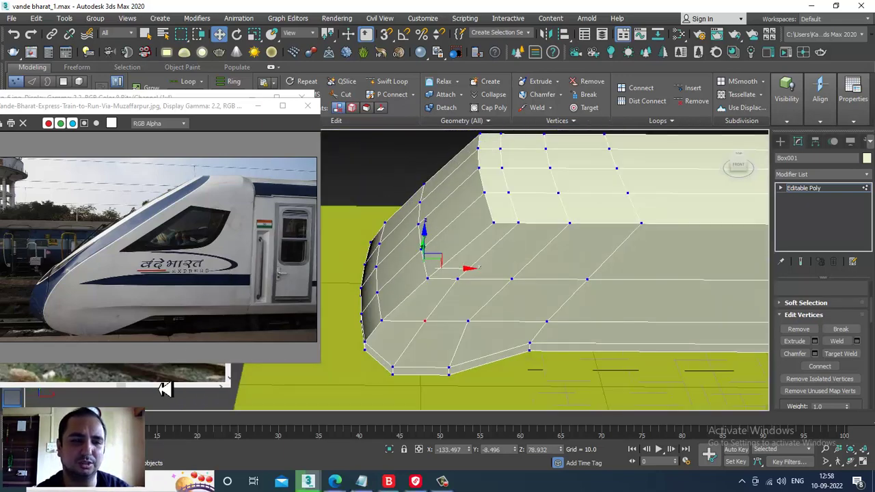
Open the front train photo with View Image File and move it away from the model.
left_click(180, 373)
left_click(12, 18)
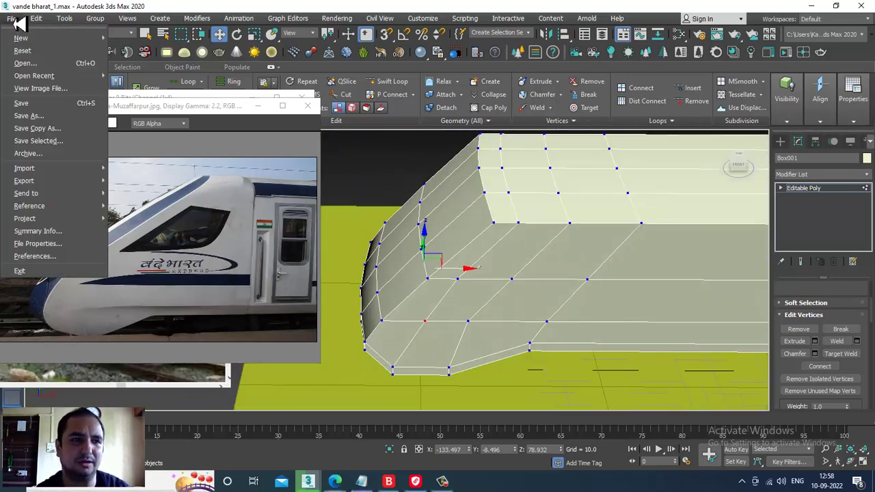
left_click(65, 88)
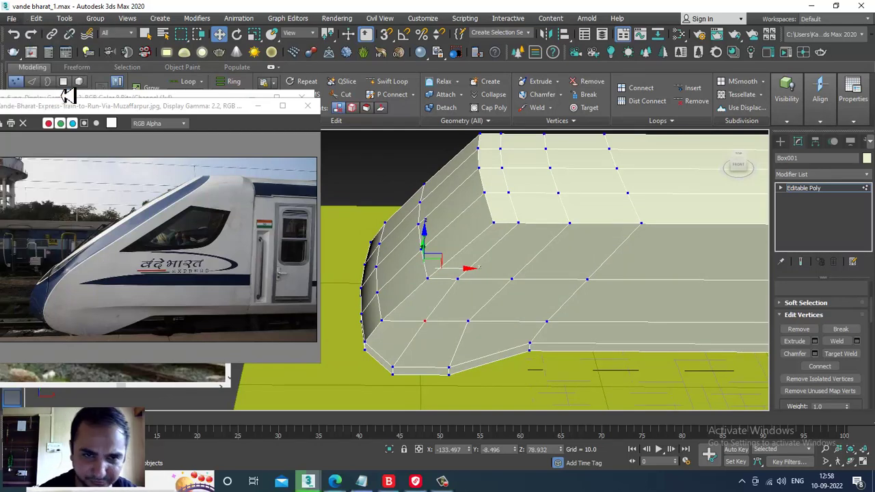
double_click(230, 119)
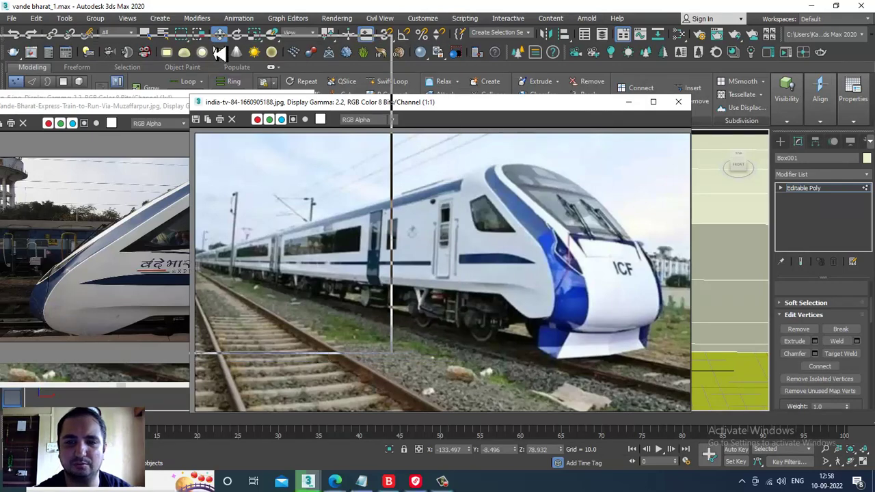
left_click_drag(519, 113, 221, 54)
mouse_move(566, 293)
middle_mouse_down("alt")
mouse_move(608, 271)
mouse_move(582, 289)
mouse_move(611, 260)
mouse_move(626, 274)
mouse_move(584, 293)
mouse_move(598, 303)
mouse_move(600, 280)
middle_mouse_up("alt")
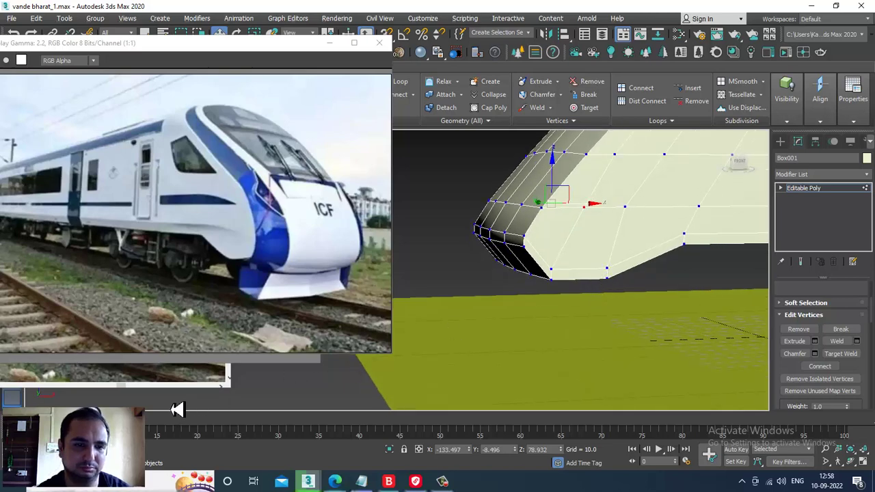
Close the duplicate photo viewer and arrange the remaining photos so the model stays visible.
left_click(176, 381)
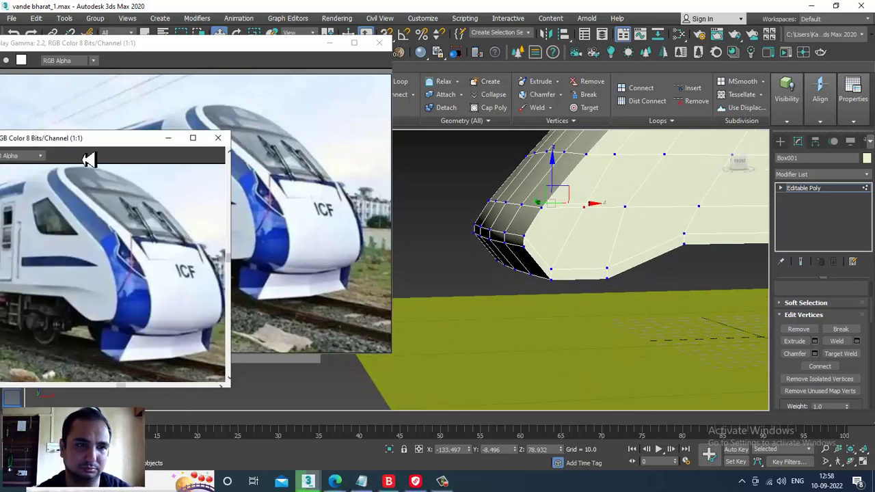
left_click_drag(88, 159, 186, 145)
left_click(325, 134)
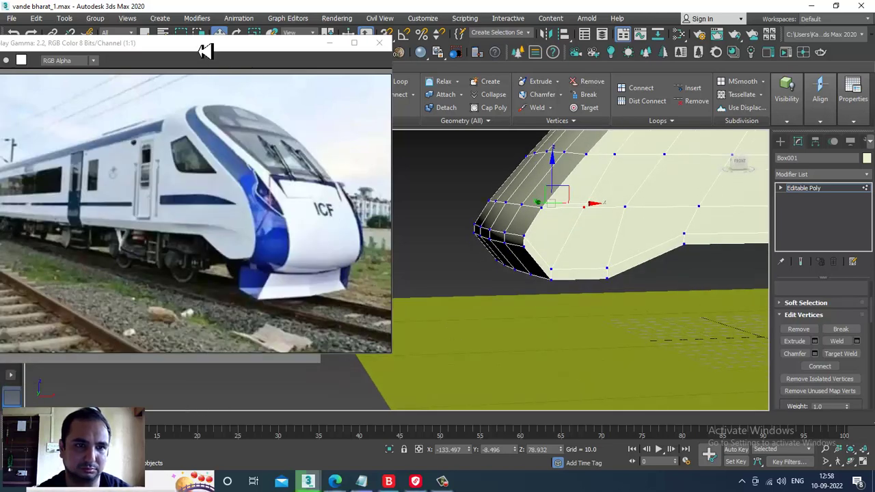
mouse_move(205, 51)
left_mouse_down()
mouse_move(457, 203)
mouse_move(499, 312)
mouse_move(494, 326)
mouse_move(231, 180)
left_mouse_up()
left_click_drag(213, 111, 207, 102)
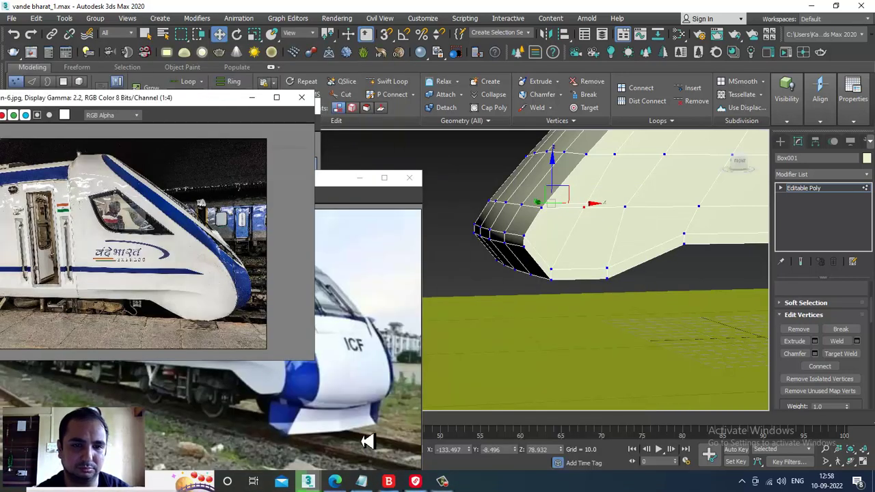
left_click(367, 442)
left_click_drag(242, 186, 217, 120)
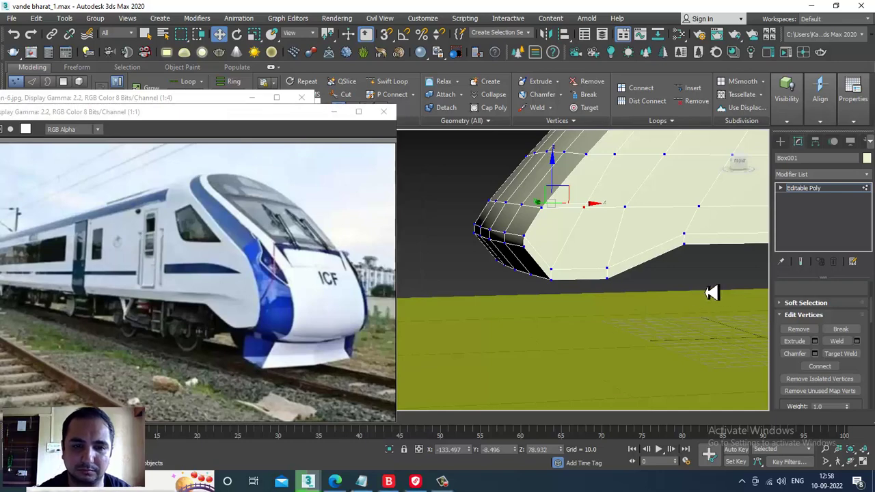
mouse_move(713, 292)
middle_mouse_down()
mouse_move(652, 274)
mouse_move(586, 293)
mouse_move(537, 244)
mouse_move(561, 280)
mouse_move(582, 279)
mouse_move(600, 252)
mouse_move(605, 273)
mouse_move(581, 267)
mouse_move(568, 287)
middle_mouse_up()
Insert another Swift Loop across the train nose.
left_click(387, 81)
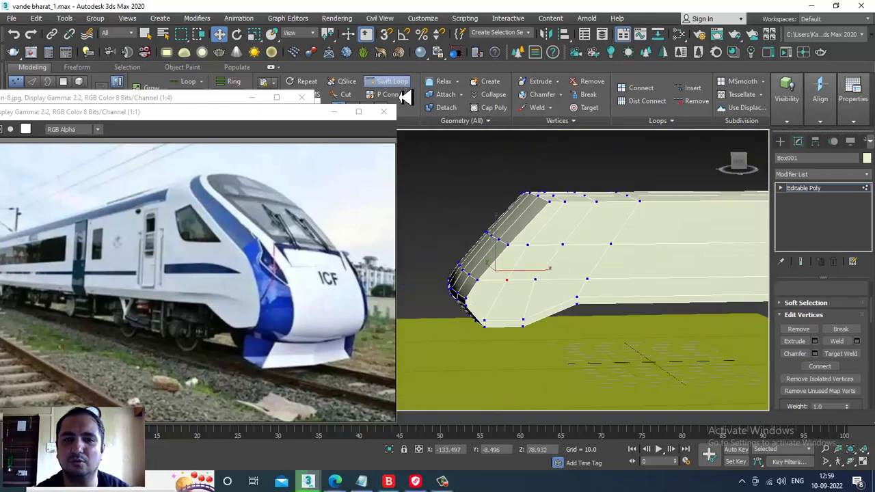
left_click(559, 236)
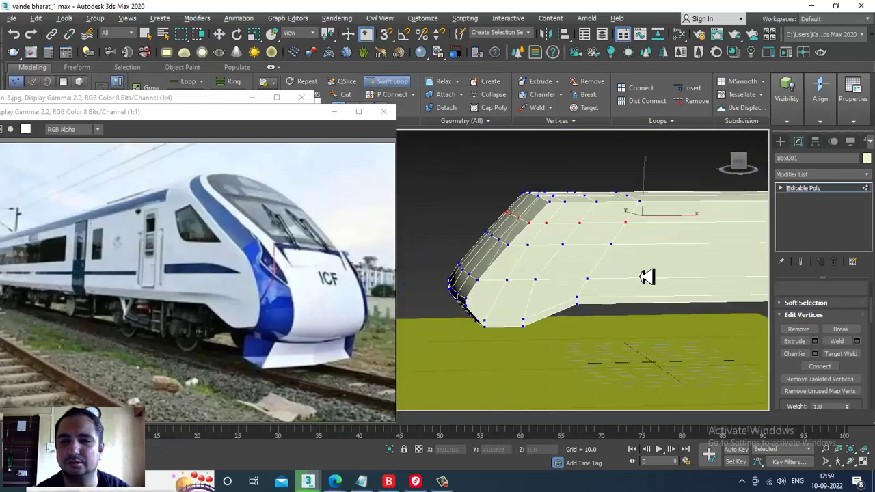
right_click(649, 276)
middle_click_drag(629, 271, 629, 283, "alt")
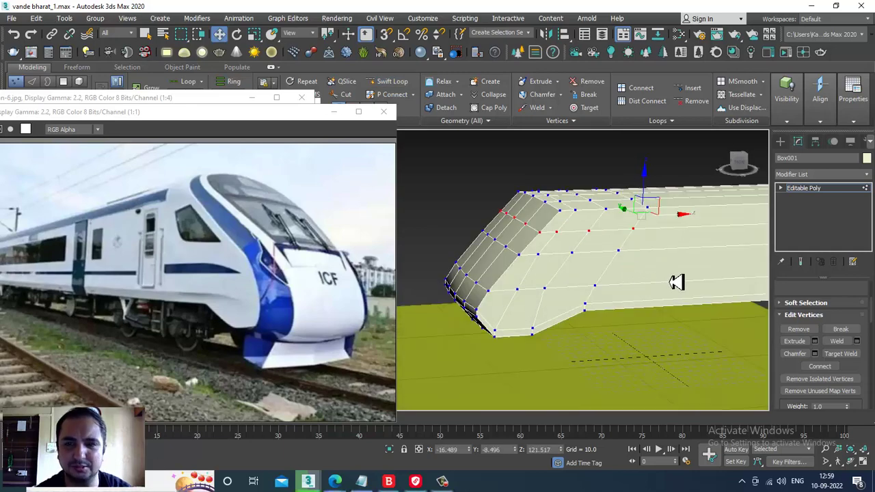
In the maximized Front view, select a vertex on the new loop and nudge it slightly left.
key("alt+w")
scroll(617, 197, "up", 3)
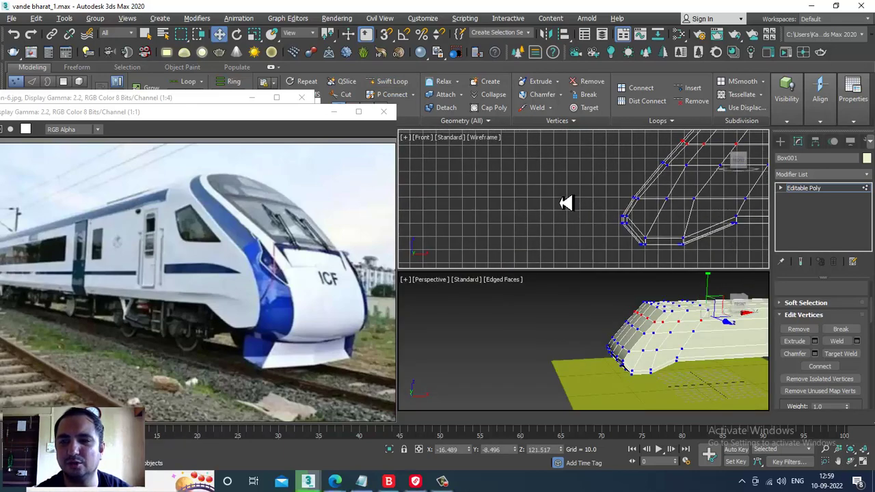
key("alt+w")
scroll(578, 218, "up", 3)
key("1")
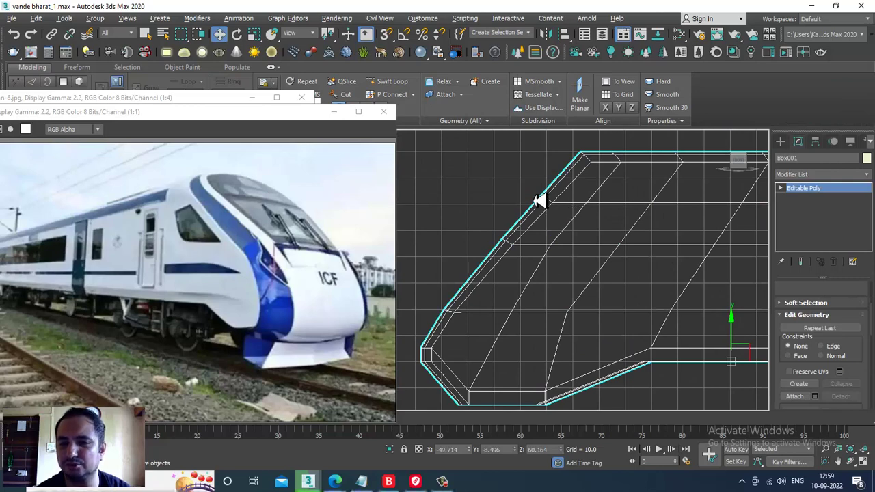
key("1")
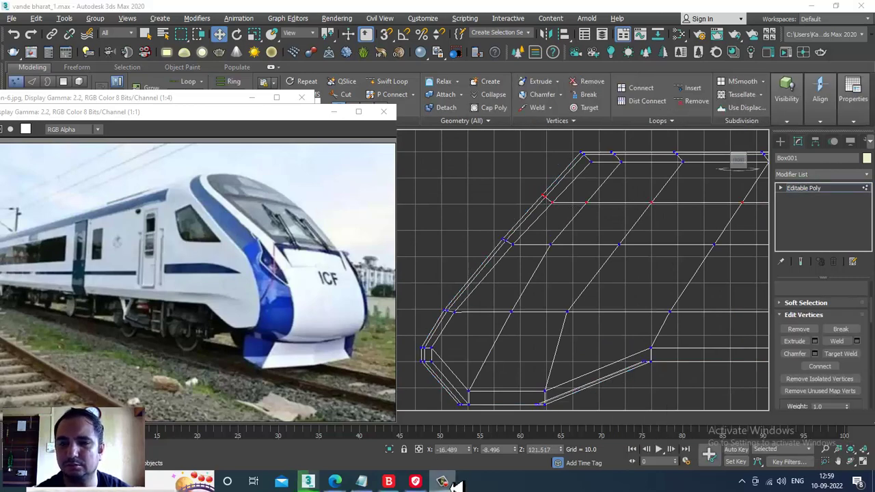
mouse_move(514, 183)
left_mouse_down()
mouse_move(571, 222)
mouse_move(482, 226)
left_mouse_up()
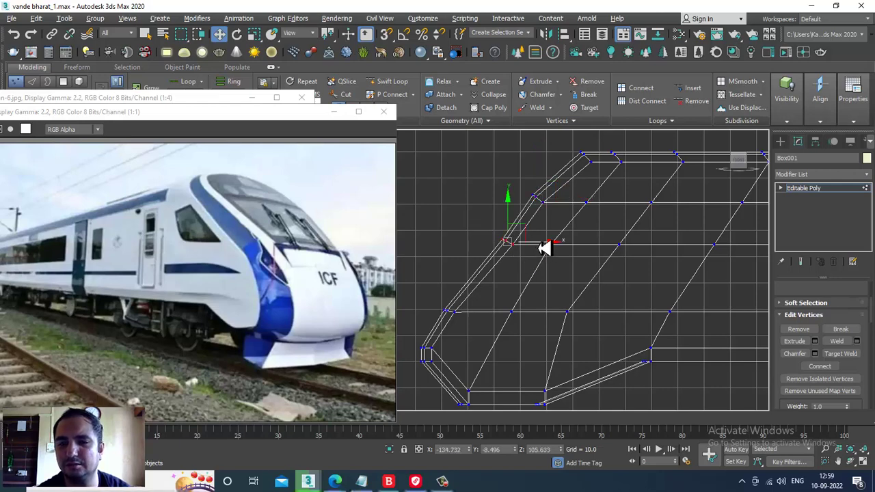
left_click_drag(545, 248, 541, 248)
middle_click_drag(540, 248, 578, 220)
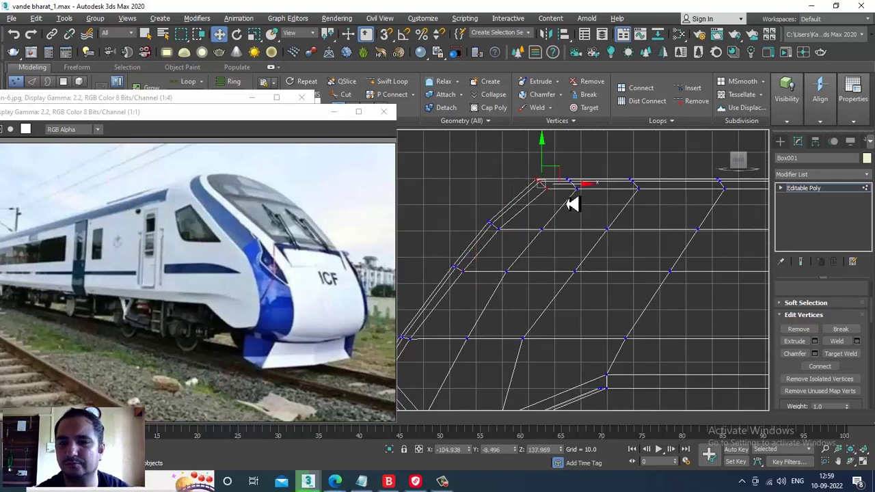
scroll(523, 250, "down", 3)
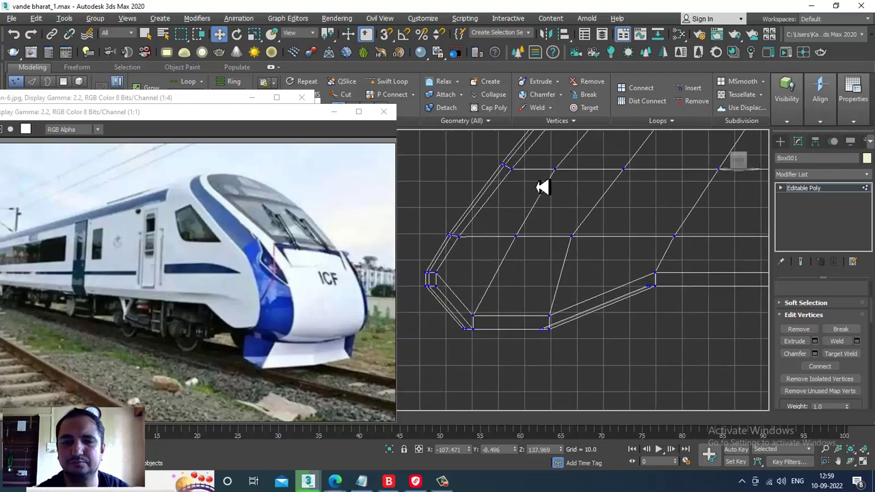
scroll(524, 195, "up", 3)
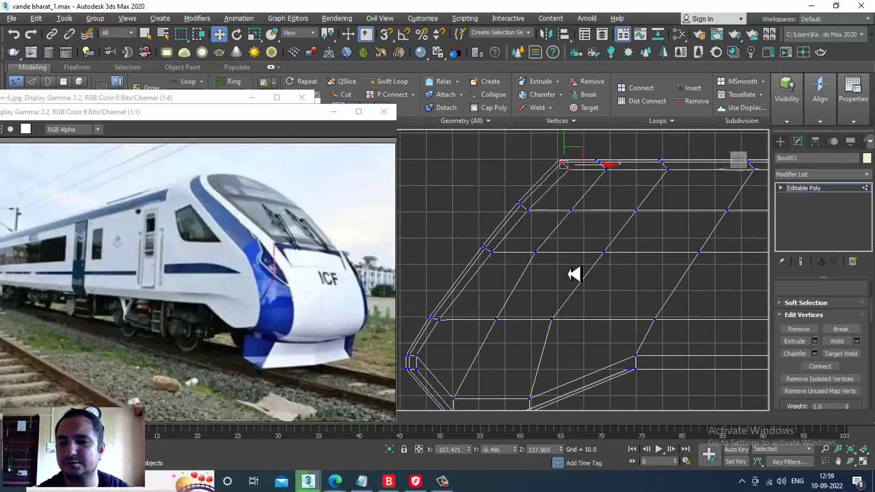
middle_click_drag(572, 274, 479, 247)
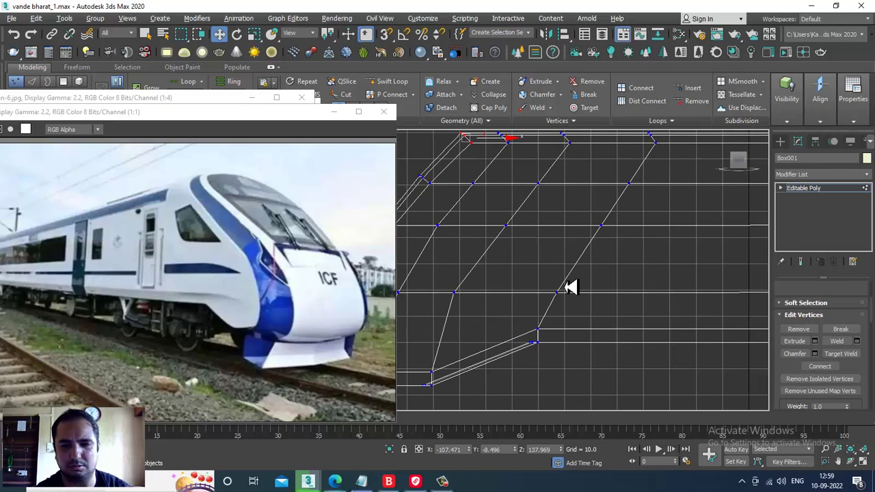
At Edge level, move the nose edge slightly down along Y.
key("2")
scroll(551, 235, "down", 1)
scroll(550, 234, "down", 2)
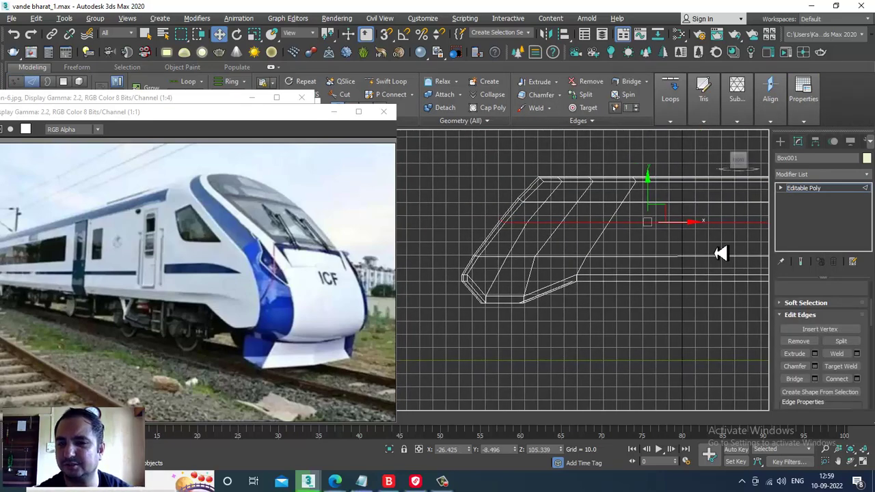
scroll(717, 253, "up", 1)
scroll(704, 252, "down", 1)
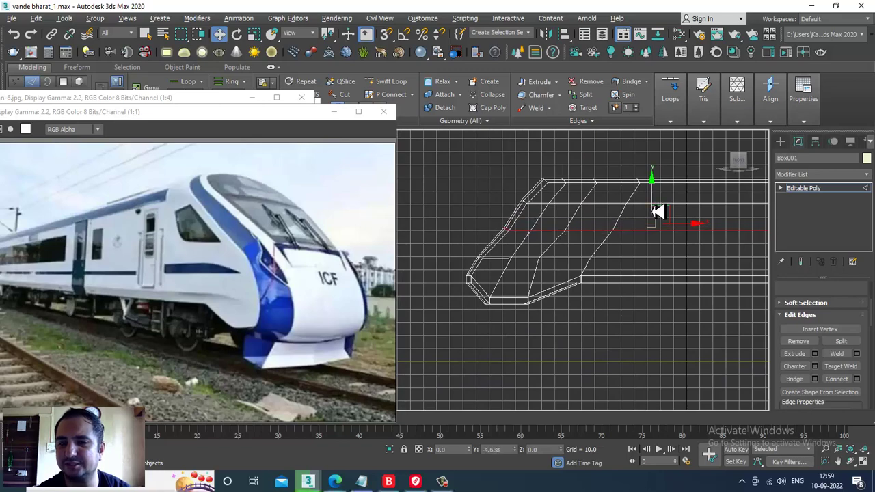
left_click_drag(658, 212, 658, 215)
scroll(647, 219, "up", 2)
Select a nose profile vertex and check the nose in the shaded Perspective view.
key("1")
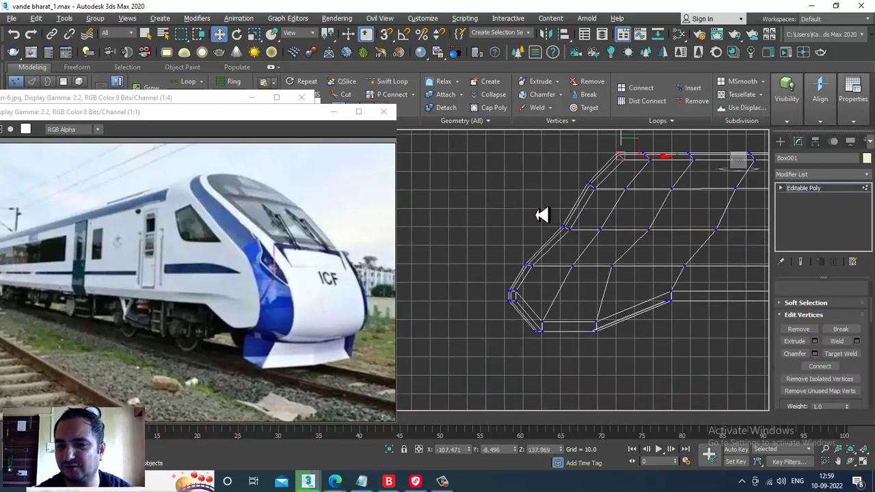
scroll(595, 244, "up", 2)
mouse_move(518, 199)
left_mouse_down()
mouse_move(585, 244)
mouse_move(590, 228)
left_mouse_up()
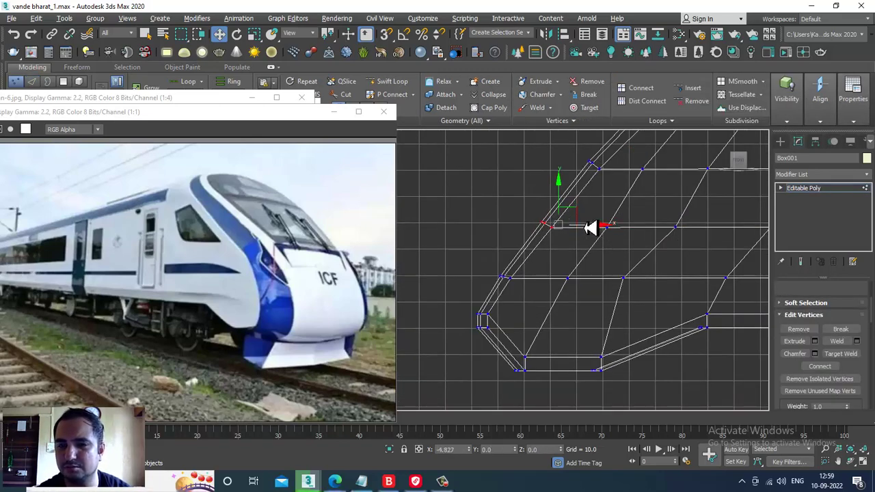
key("alt+w")
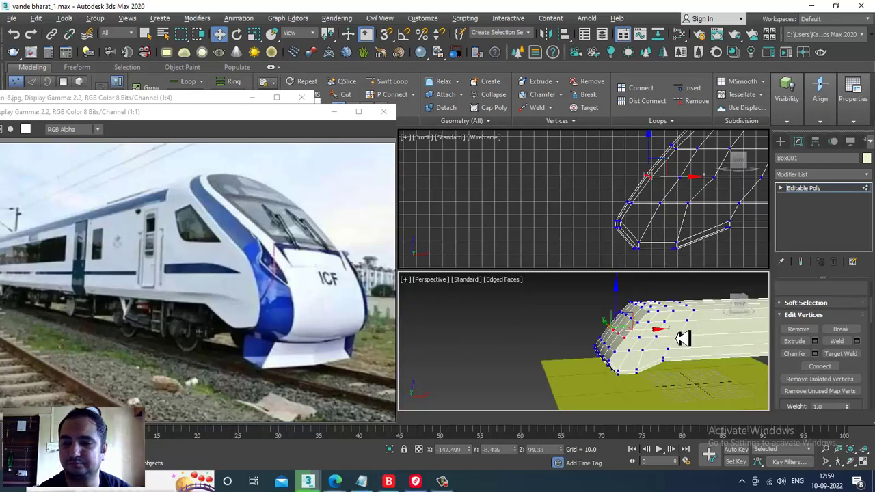
mouse_move(600, 298)
middle_mouse_down("alt")
mouse_move(619, 271)
mouse_move(601, 271)
mouse_move(599, 248)
mouse_move(609, 246)
middle_mouse_up("alt")
key("alt+w")
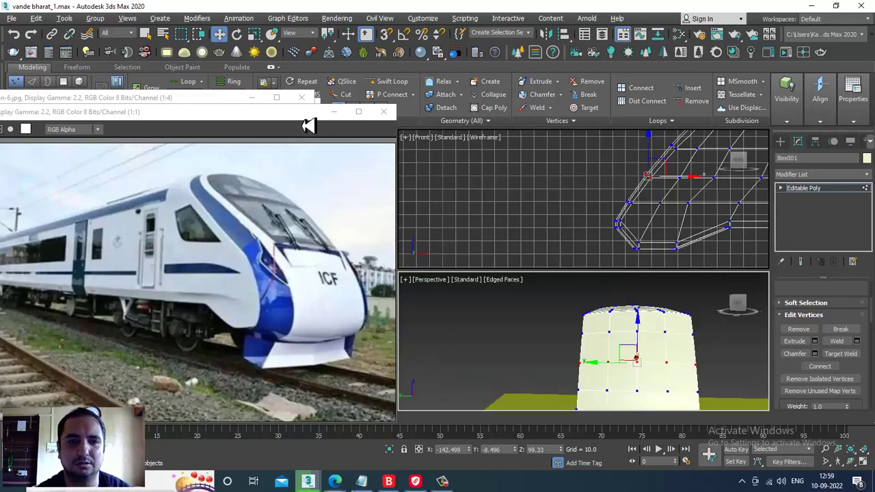
Narrow the reference photo window and select the top row of cross-section vertices.
left_click_drag(308, 125, 225, 127)
key("alt+w")
scroll(416, 289, "down", 3)
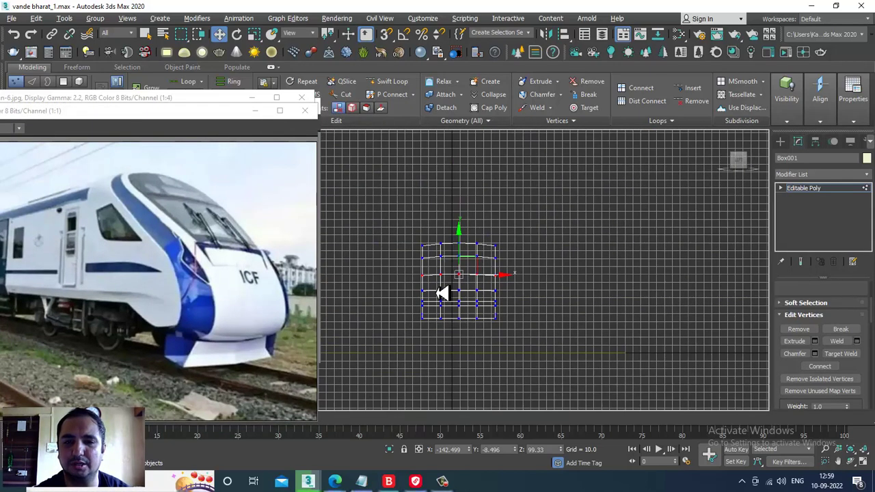
scroll(439, 294, "up", 3)
key("1")
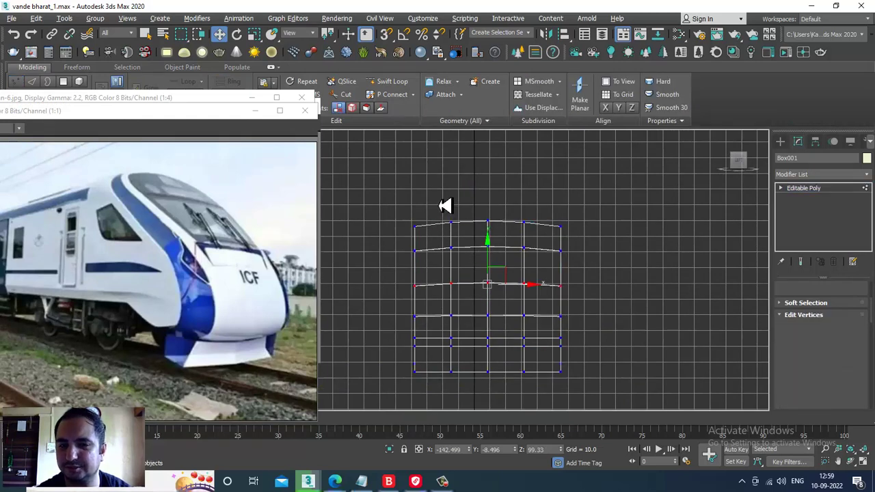
left_click_drag(438, 197, 540, 235)
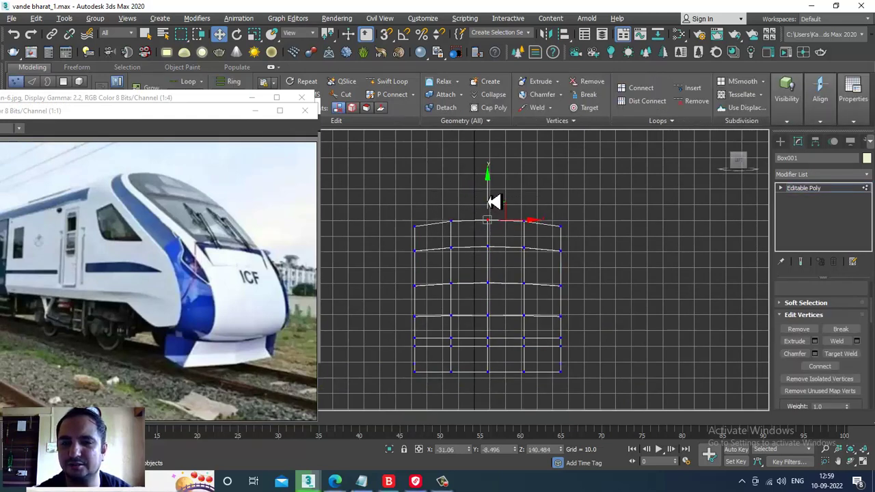
middle_click_drag(538, 281, 545, 248)
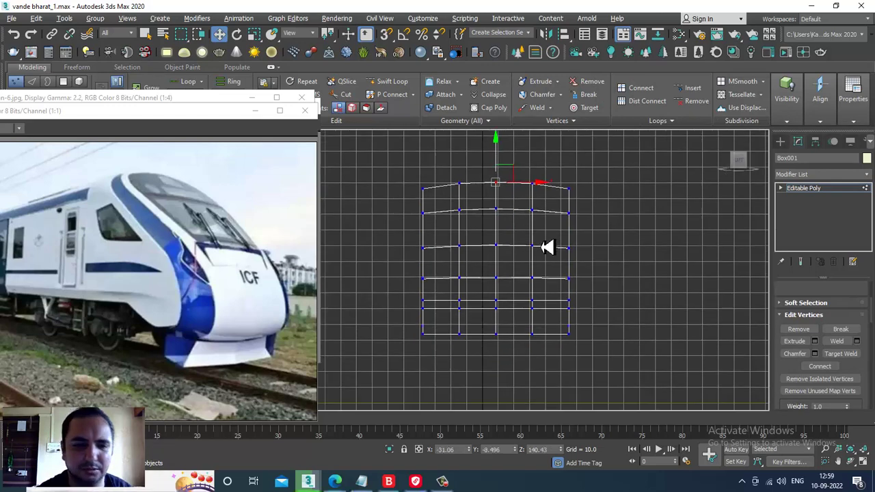
key("alt+w")
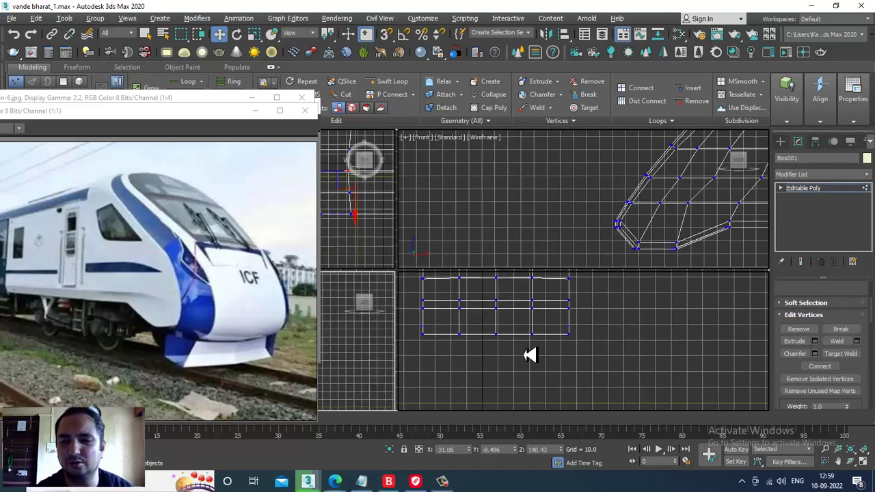
Switch that viewport to Perspective, maximize it, and try Swift Loop on the nose end.
key("p")
mouse_move(674, 358)
middle_mouse_down()
mouse_move(635, 289)
mouse_move(549, 307)
mouse_move(572, 267)
mouse_move(549, 242)
mouse_move(551, 205)
mouse_move(568, 256)
middle_mouse_up()
key("alt+w")
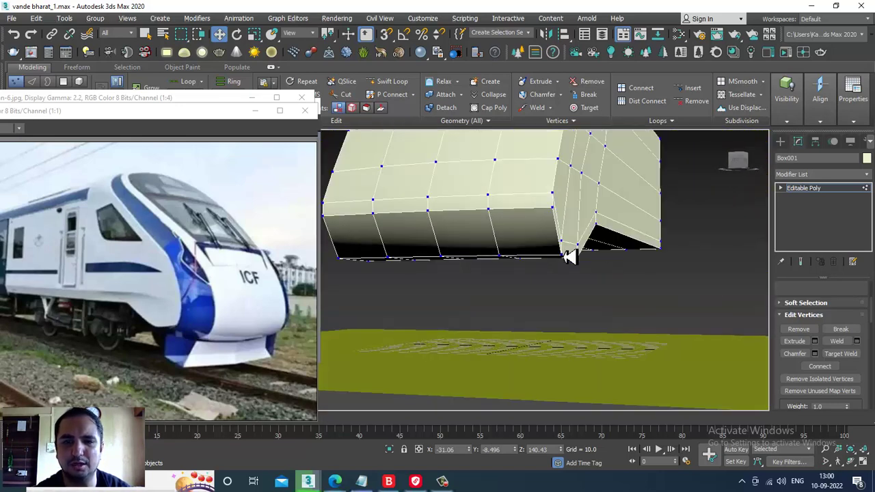
left_click(391, 82)
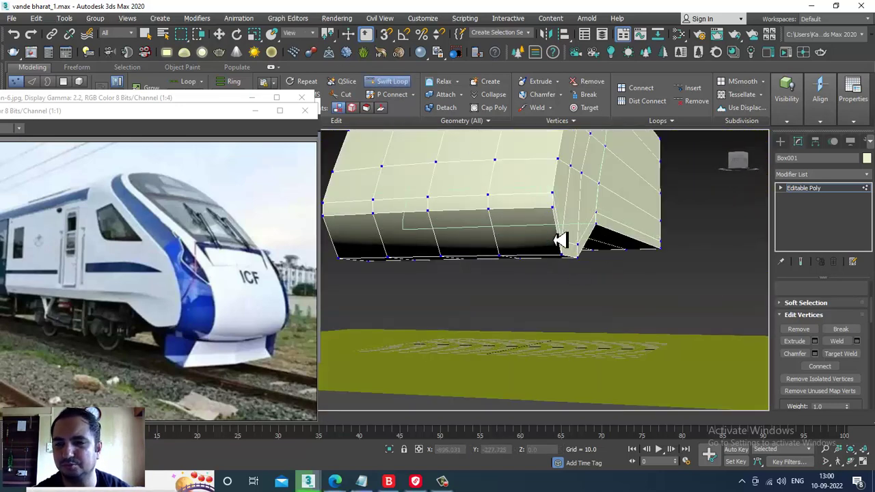
scroll(557, 229, "up", 3)
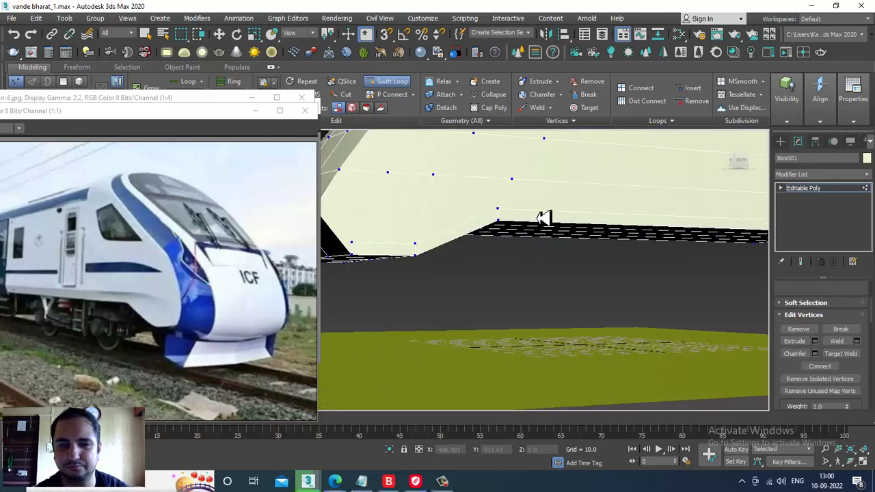
mouse_move(547, 219)
middle_mouse_down("alt")
mouse_move(425, 230)
mouse_move(470, 240)
middle_mouse_up("alt")
key("w")
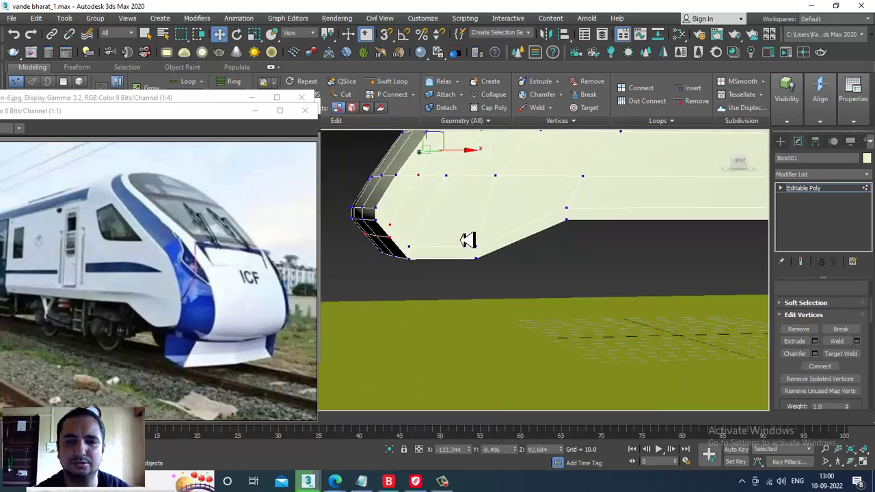
In the maximized Front view, move the lower nose vertices left along X.
key("alt+w")
scroll(606, 190, "down", 1)
key("alt+w")
key("1")
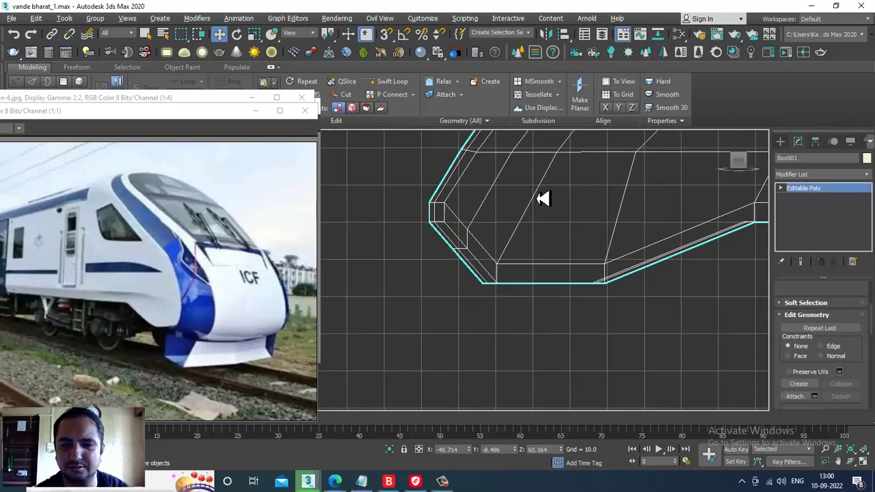
key("1")
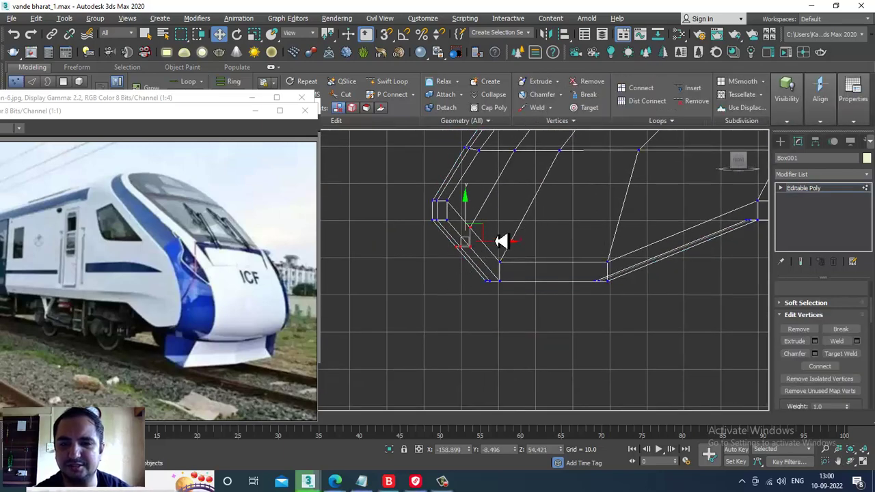
left_click_drag(501, 241, 474, 249)
Inspect the reshaped nose from below and above in Perspective, then exit Vertex mode.
key("alt+w")
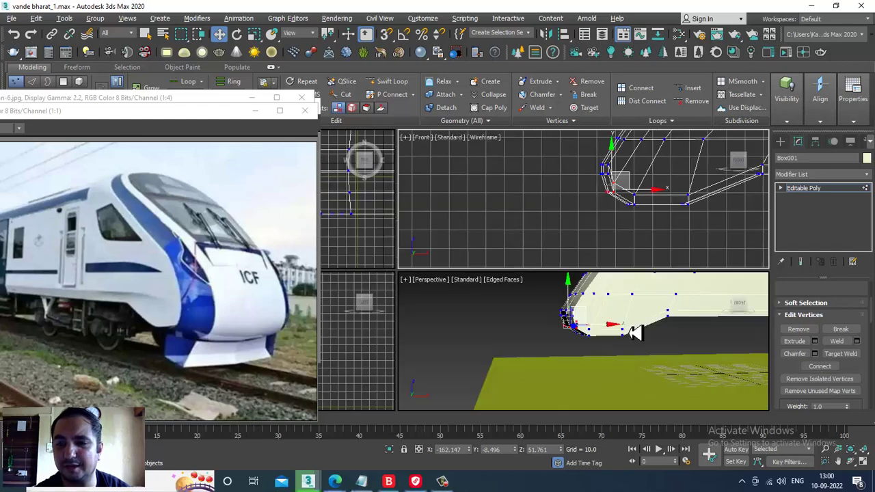
key("alt+w")
mouse_move(586, 291)
middle_mouse_down("alt")
mouse_move(606, 258)
mouse_move(560, 248)
mouse_move(569, 255)
middle_mouse_up("alt")
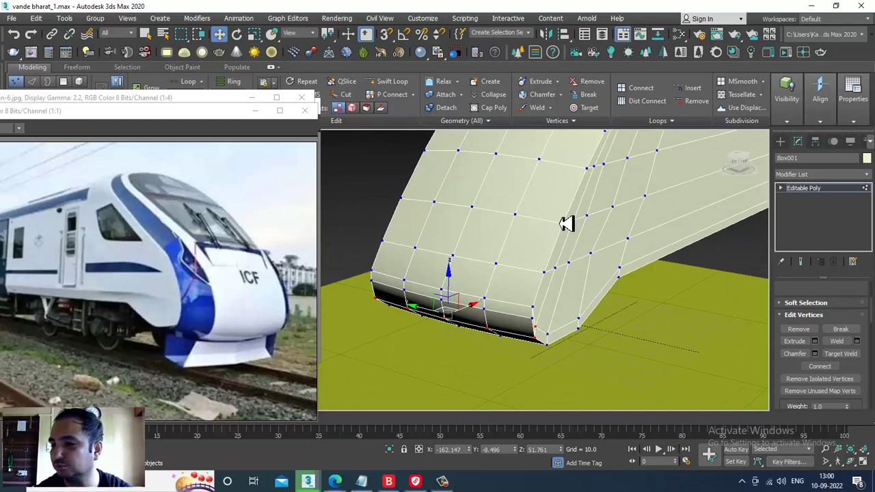
mouse_move(566, 224)
middle_mouse_down("alt")
mouse_move(572, 219)
mouse_move(512, 239)
mouse_move(527, 230)
middle_mouse_up("alt")
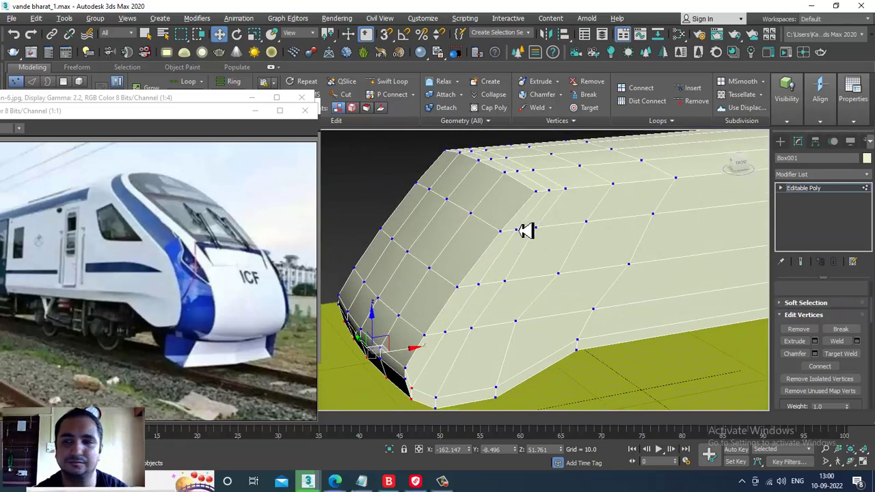
left_click(820, 189)
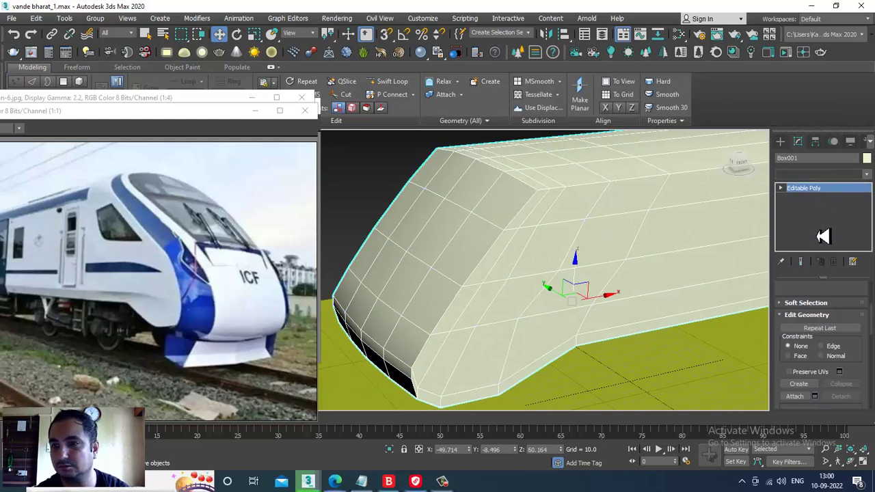
Add a TurboSmooth modifier to the train body and orbit to inspect the smoothed shape.
left_click(820, 174)
key("t")
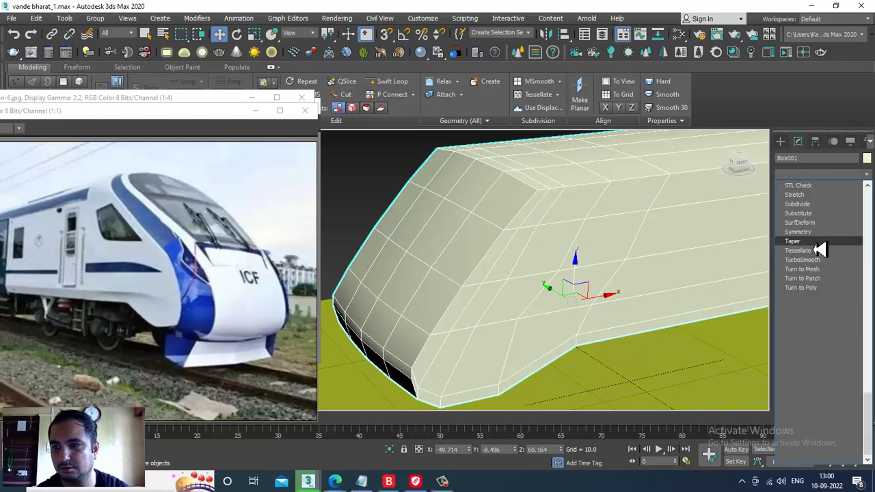
left_click(824, 265)
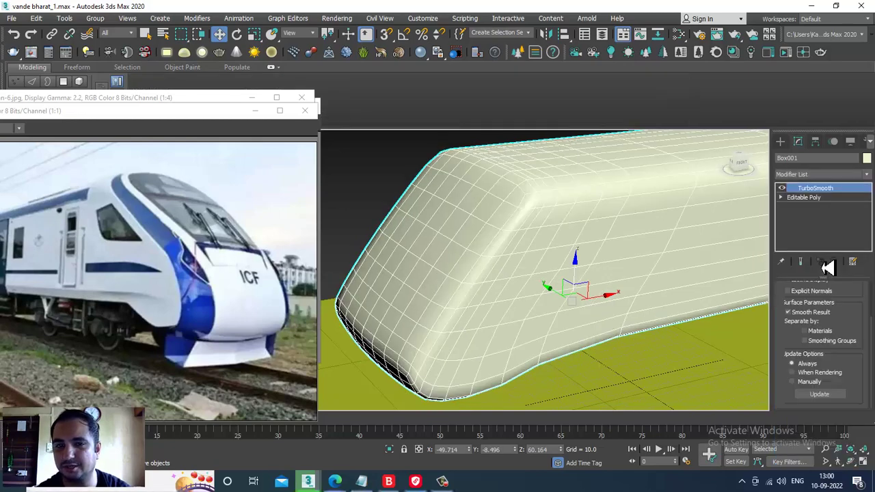
scroll(547, 219, "down", 5)
mouse_move(547, 219)
middle_mouse_down("alt")
mouse_move(609, 250)
mouse_move(645, 244)
mouse_move(658, 252)
mouse_move(631, 253)
middle_mouse_up("alt")
scroll(556, 267, "up", 3)
mouse_move(557, 267)
middle_mouse_down("alt")
mouse_move(543, 248)
mouse_move(488, 257)
mouse_move(538, 265)
middle_mouse_up("alt")
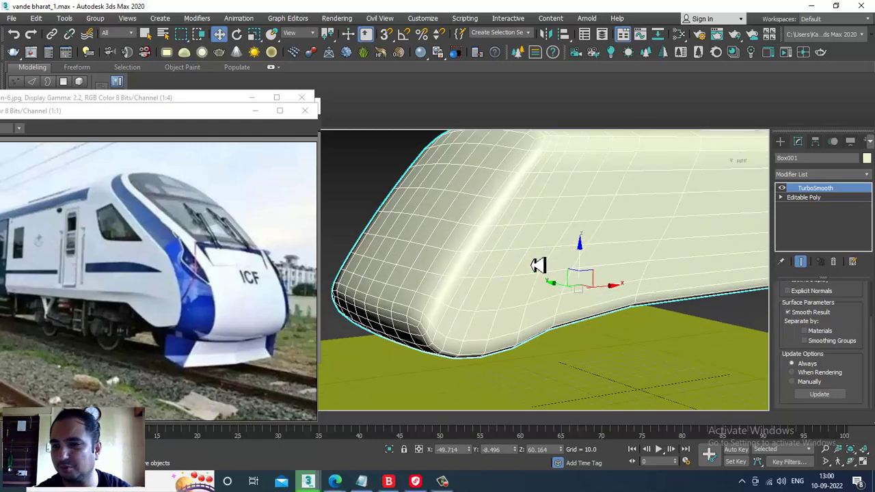
Turn off the TurboSmooth preview and return to the Editable Poly level.
left_click(782, 189)
mouse_move(694, 234)
middle_mouse_down("alt")
mouse_move(607, 250)
mouse_move(596, 281)
middle_mouse_up("alt")
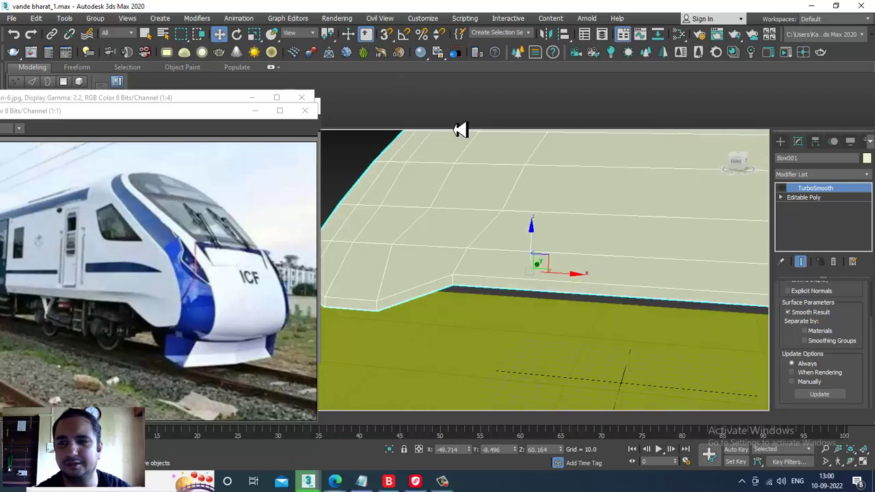
left_click(804, 198)
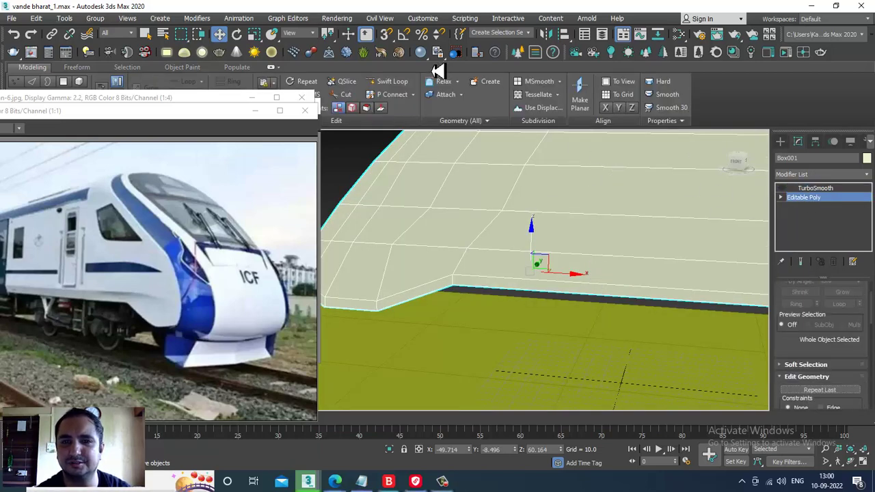
Activate Swift Loop and orbit down around the train nose.
left_click(405, 85)
middle_click_drag(542, 269, 543, 276, "alt")
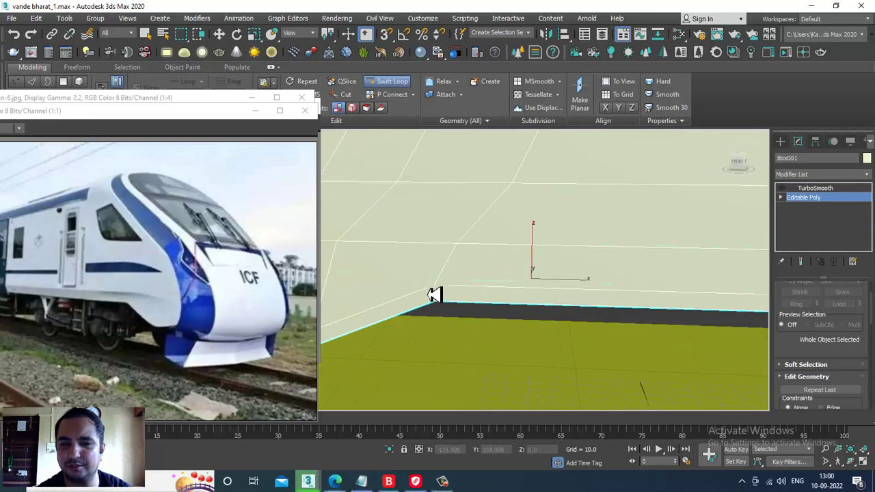
scroll(552, 230, "down", 2)
scroll(547, 237, "down", 2)
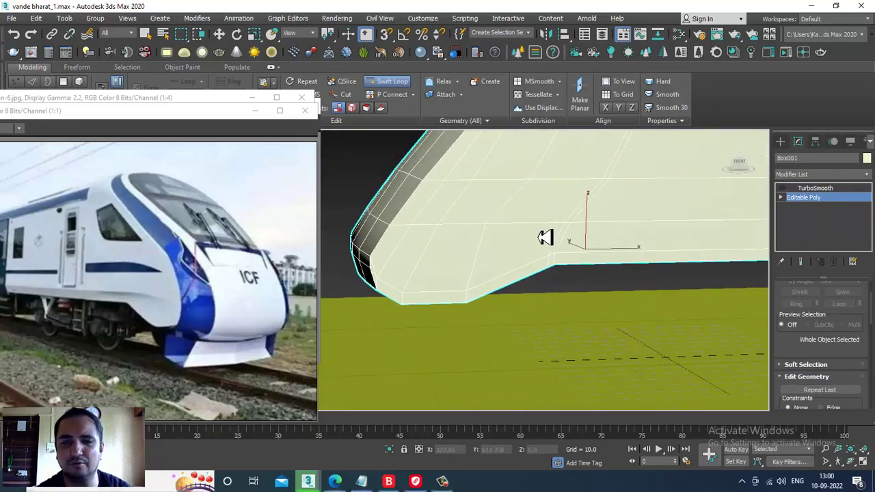
scroll(567, 241, "down", 2)
scroll(580, 239, "down", 2)
mouse_move(580, 239)
middle_mouse_down("alt")
mouse_move(547, 225)
mouse_move(547, 258)
mouse_move(508, 250)
mouse_move(560, 236)
mouse_move(551, 248)
mouse_move(609, 253)
mouse_move(560, 242)
mouse_move(588, 226)
mouse_move(580, 221)
mouse_move(568, 237)
mouse_move(554, 226)
mouse_move(560, 221)
middle_mouse_up("alt")
Exit Swift Loop, restore the four-viewport layout and orbit close to the nose.
key("w")
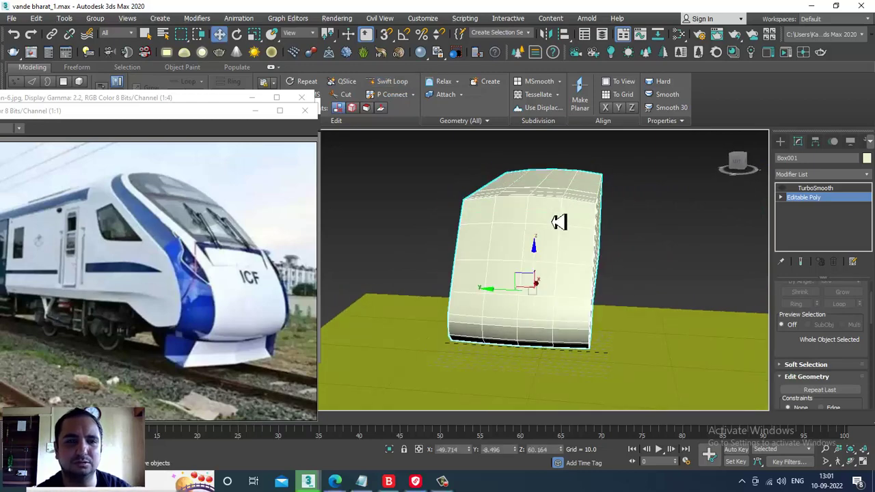
key("alt+w")
key("alt+w")
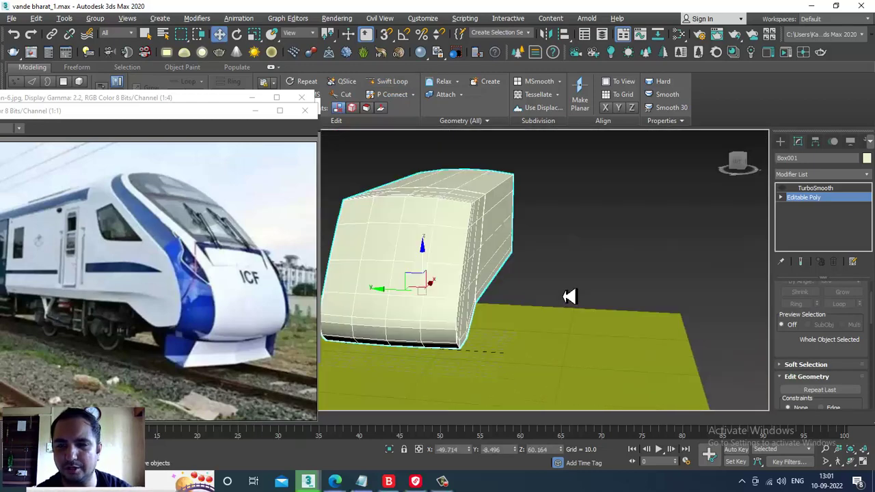
scroll(568, 295, "up", 5)
mouse_move(459, 260)
middle_mouse_down("alt")
mouse_move(570, 230)
mouse_move(547, 231)
middle_mouse_up("alt")
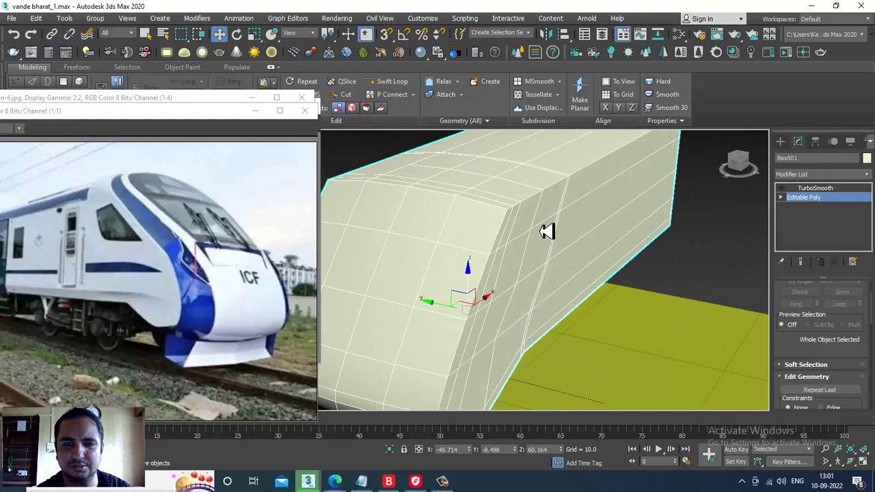
In Edge mode, select both long top-side edge loops of the body.
left_click(798, 216)
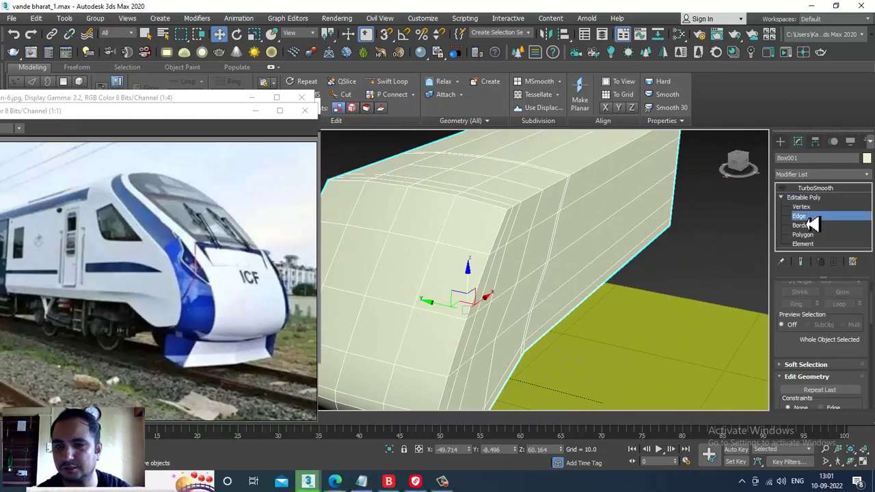
left_click(559, 194)
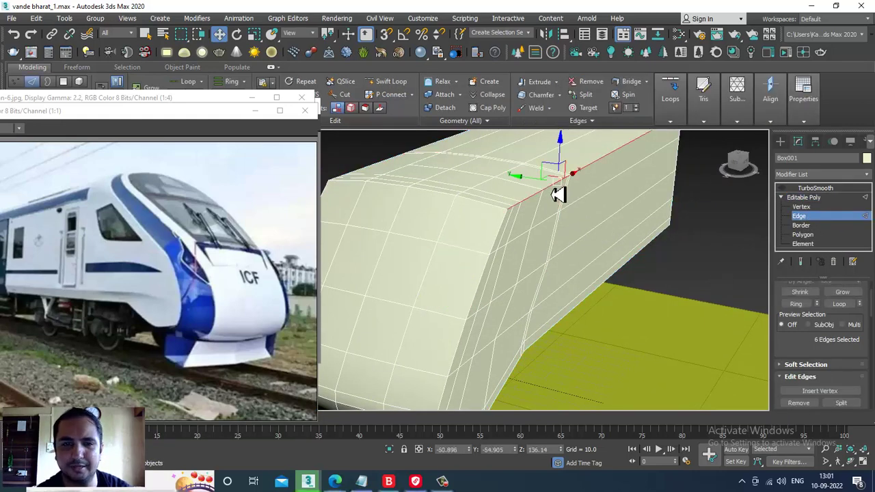
mouse_move(559, 194)
middle_mouse_down("alt")
mouse_move(551, 221)
mouse_move(527, 205)
mouse_move(499, 236)
middle_mouse_up("alt")
double_click(470, 229, "ctrl")
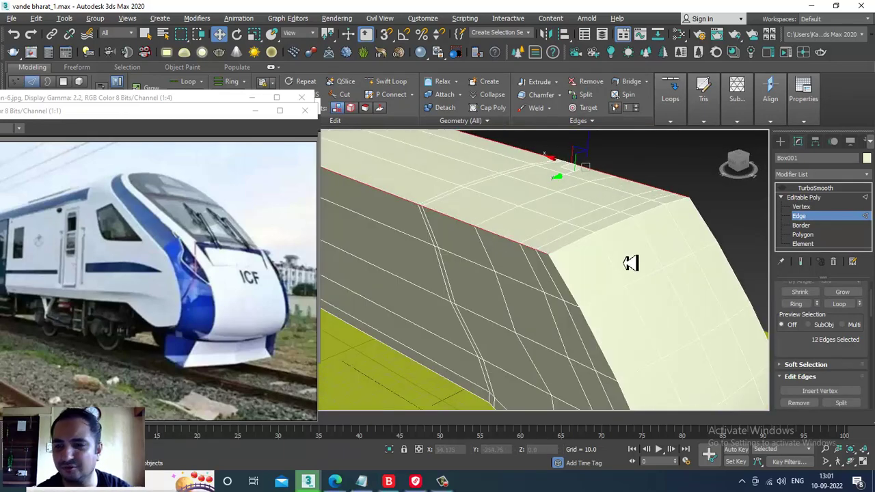
middle_click_drag(630, 264, 766, 358, "alt")
scroll(824, 303, "down", 5)
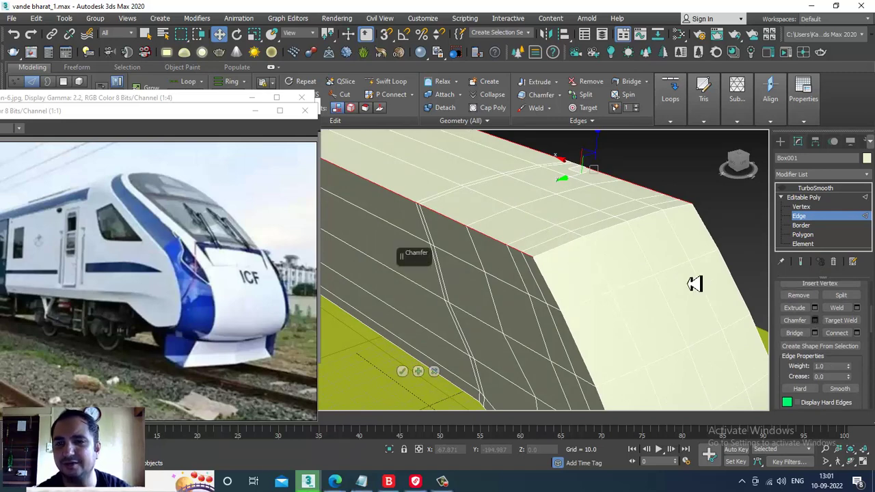
Chamfer the selected edges by about 10.876 with 4 connected segments.
mouse_move(410, 295)
left_mouse_down()
mouse_move(410, 287)
mouse_move(418, 299)
mouse_move(407, 279)
left_mouse_up()
mouse_move(478, 287)
middle_mouse_down("alt")
mouse_move(580, 294)
mouse_move(551, 293)
mouse_move(578, 266)
mouse_move(609, 259)
mouse_move(540, 271)
mouse_move(492, 294)
middle_mouse_up("alt")
left_click(411, 311)
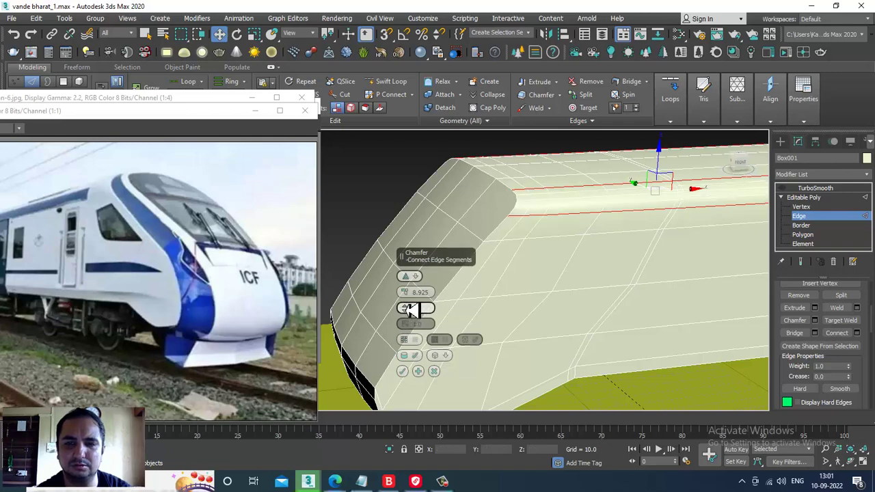
left_click_drag(416, 290, 409, 293)
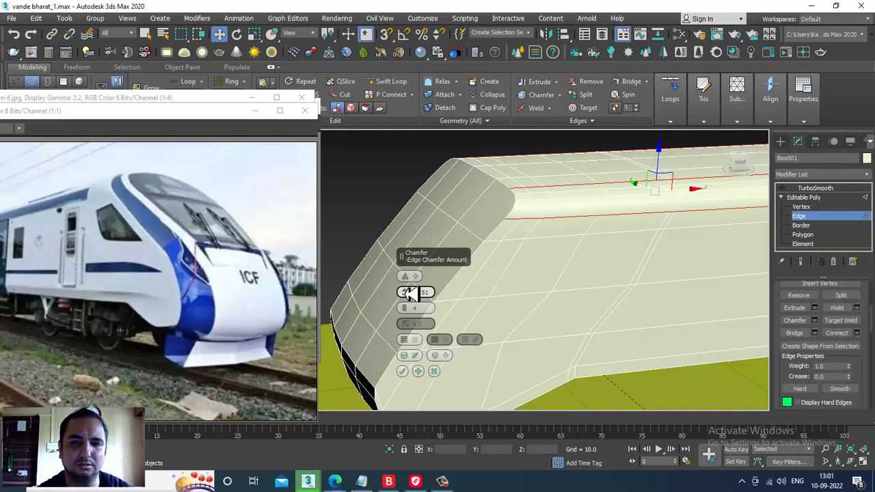
left_click(403, 372)
Move back up the modifier stack to the TurboSmooth modifier.
scroll(574, 285, "down", 5)
scroll(596, 287, "up", 3)
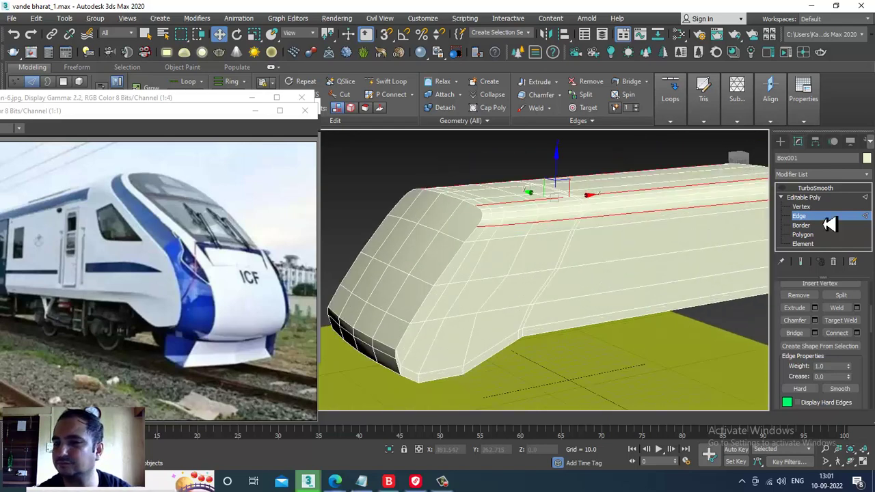
left_click(813, 197)
left_click(820, 189)
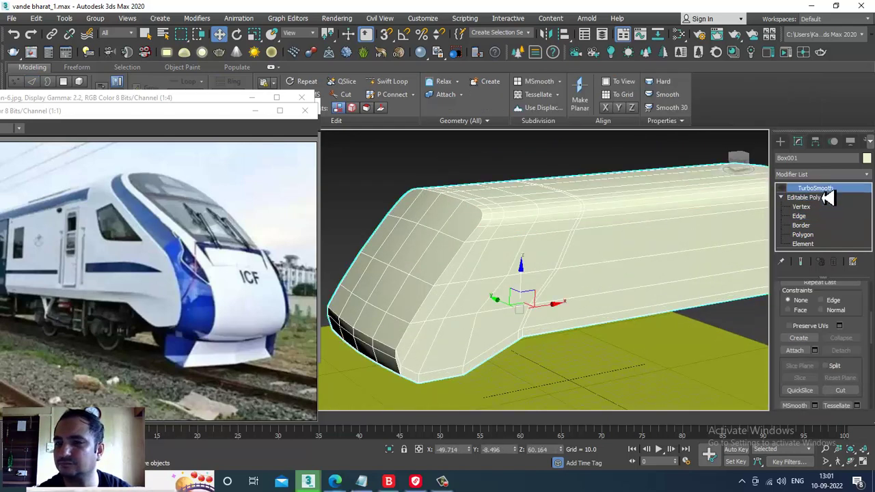
left_click(783, 189)
mouse_move(492, 259)
middle_mouse_down("alt")
mouse_move(627, 260)
mouse_move(502, 259)
middle_mouse_up("alt")
left_click(782, 189)
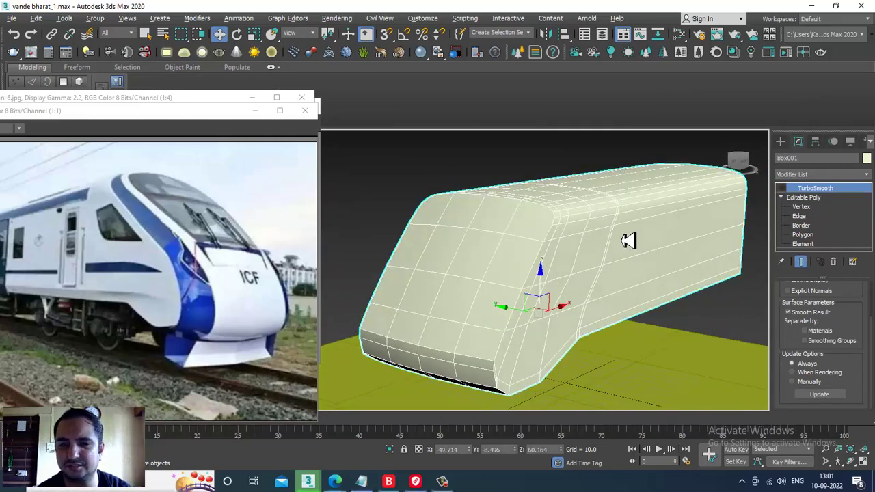
scroll(581, 243, "up", 3)
scroll(553, 247, "up", 2)
mouse_move(567, 251)
middle_mouse_down("alt")
mouse_move(542, 245)
mouse_move(636, 229)
mouse_move(539, 283)
middle_mouse_up("alt")
scroll(647, 303, "down", 5)
mouse_move(647, 303)
middle_mouse_down("alt")
mouse_move(635, 248)
mouse_move(562, 259)
mouse_move(622, 253)
mouse_move(588, 254)
middle_mouse_up("alt")
left_click(179, 243)
scroll(197, 245, "down", 1)
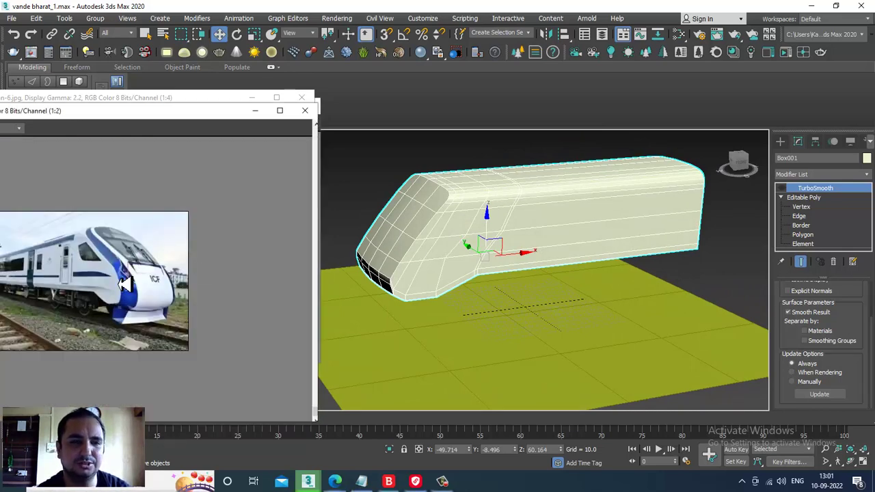
scroll(104, 253, "up", 1)
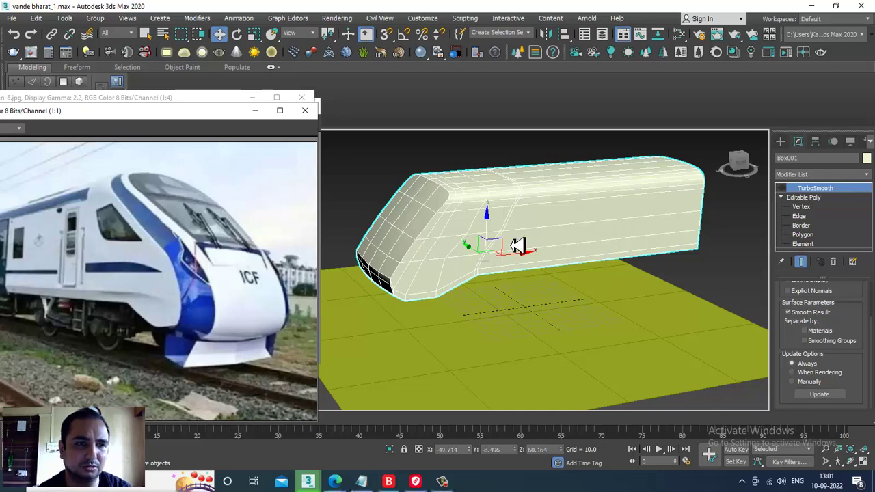
mouse_move(519, 246)
middle_mouse_down("alt")
mouse_move(512, 242)
mouse_move(571, 252)
middle_mouse_up("alt")
scroll(535, 255, "up", 2)
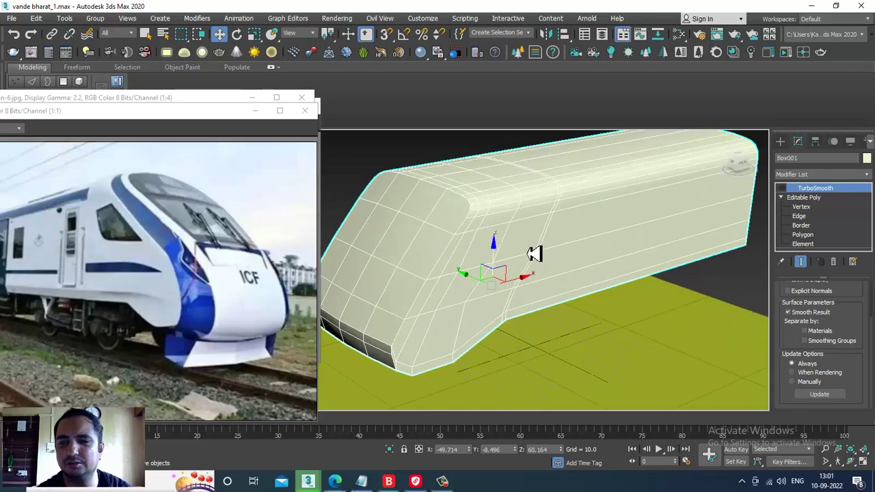
mouse_move(752, 231)
middle_mouse_down("alt")
mouse_move(576, 225)
mouse_move(611, 248)
mouse_move(453, 248)
mouse_move(455, 232)
mouse_move(516, 239)
middle_mouse_up("alt")
scroll(571, 229, "up", 2)
scroll(610, 251, "up", 1)
scroll(611, 252, "down", 3)
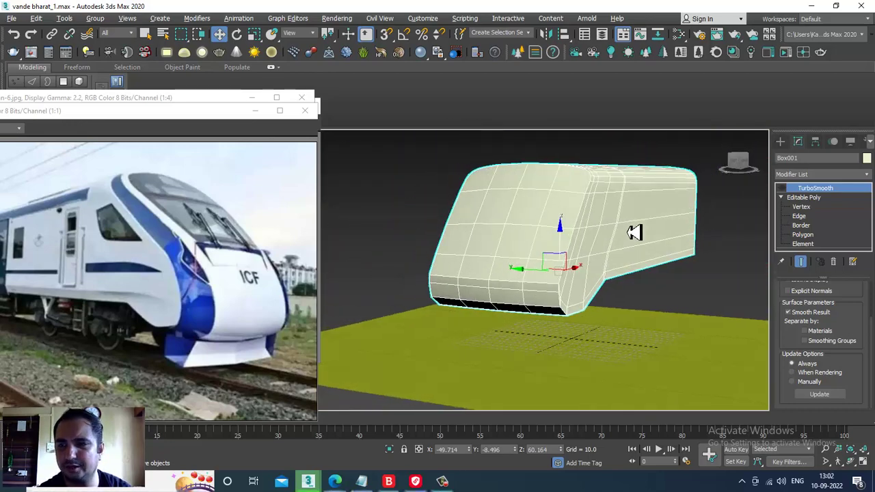
middle_click_drag(635, 230, 741, 236, "alt")
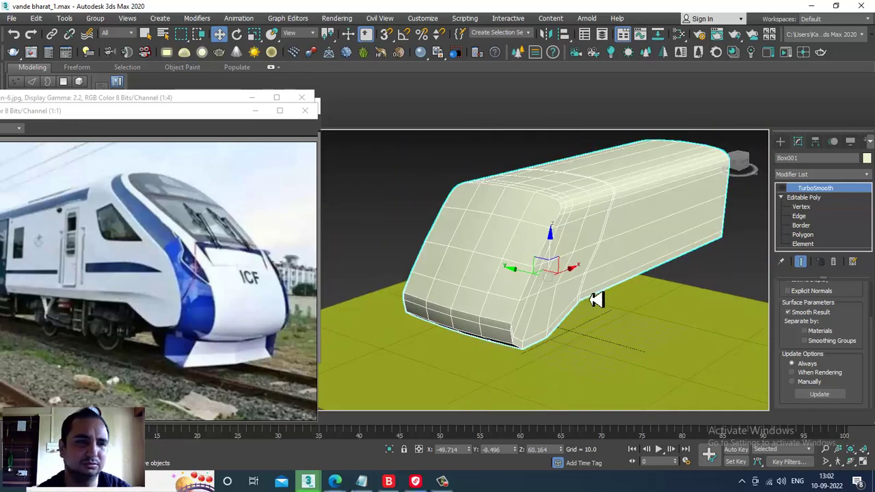
middle_click_drag(608, 321, 598, 293, "alt")
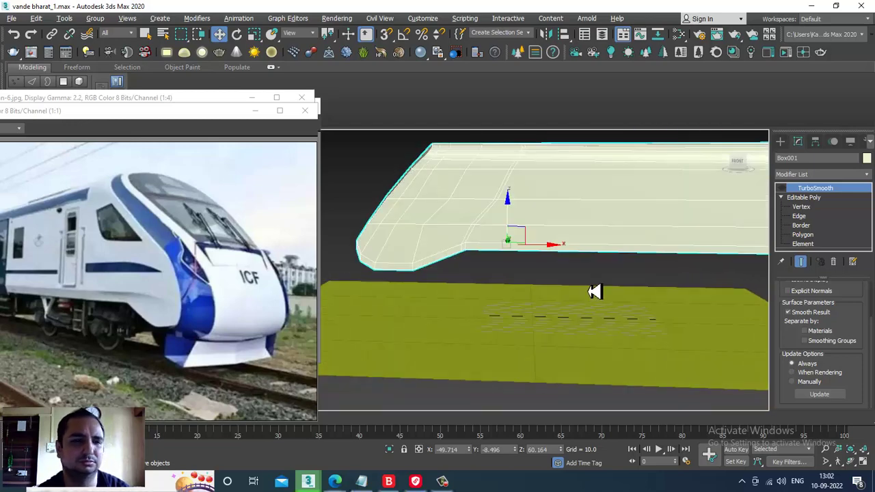
scroll(570, 278, "up", 3)
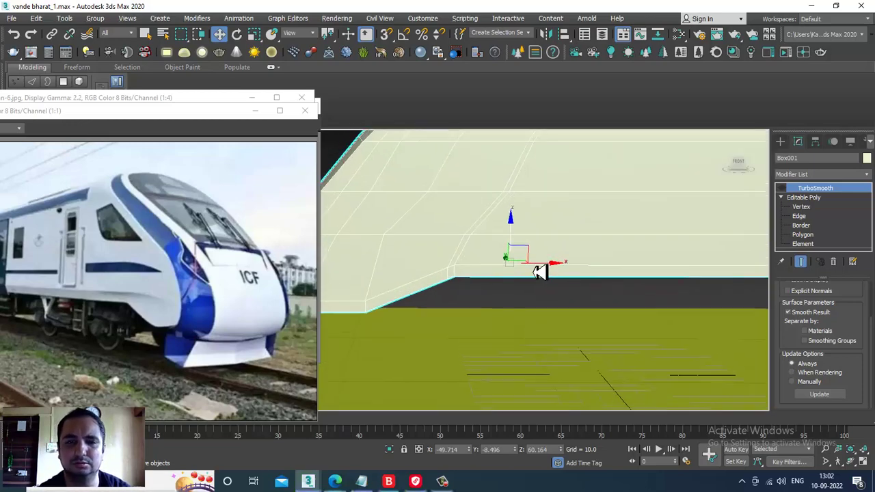
mouse_move(539, 260)
middle_mouse_down("alt")
mouse_move(511, 287)
mouse_move(557, 294)
mouse_move(514, 266)
mouse_move(532, 286)
mouse_move(617, 297)
mouse_move(582, 287)
mouse_move(596, 274)
mouse_move(557, 269)
mouse_move(606, 307)
mouse_move(621, 296)
mouse_move(556, 289)
mouse_move(629, 297)
mouse_move(635, 285)
mouse_move(592, 252)
mouse_move(564, 256)
mouse_move(570, 280)
mouse_move(590, 277)
middle_mouse_up("alt")
Return to Editable Poly at Polygon sub-object level and orbit around the body.
left_click(823, 197)
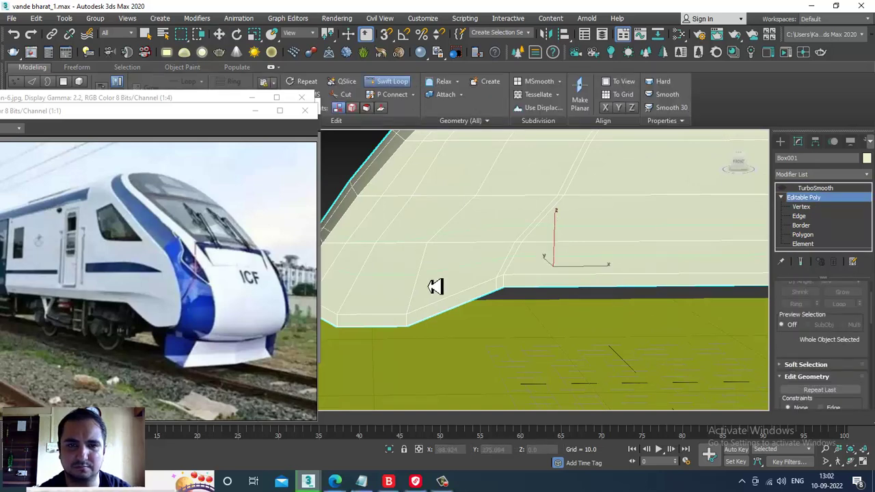
middle_click_drag(436, 285, 389, 253, "alt")
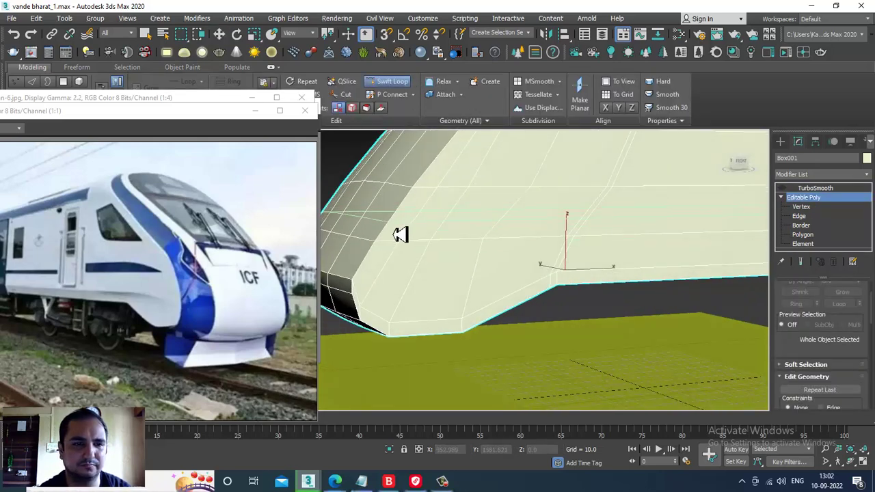
mouse_move(404, 231)
middle_mouse_down("alt")
mouse_move(539, 220)
mouse_move(494, 250)
middle_mouse_up("alt")
key("w")
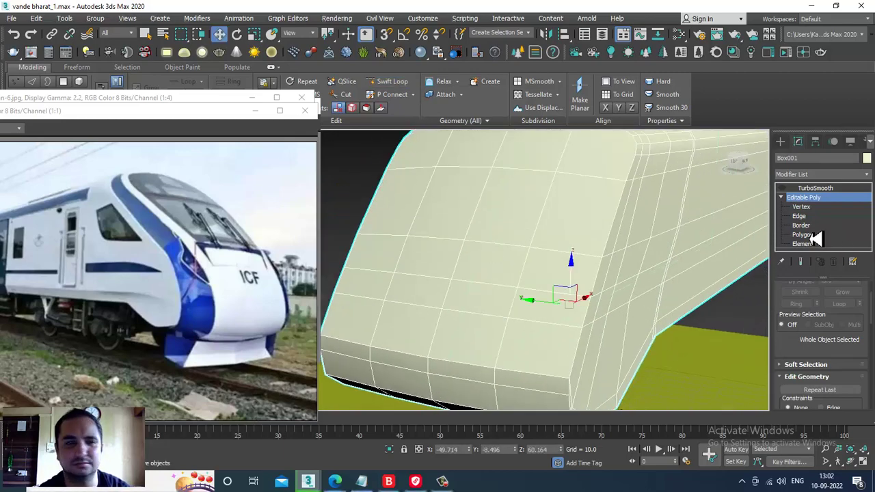
left_click(812, 235)
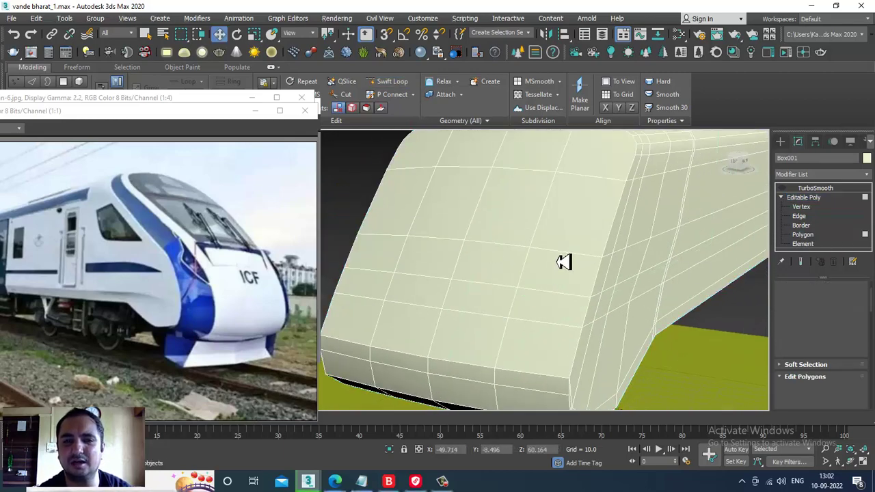
mouse_move(579, 258)
middle_mouse_down("alt")
mouse_move(693, 274)
mouse_move(643, 244)
mouse_move(605, 244)
middle_mouse_up("alt")
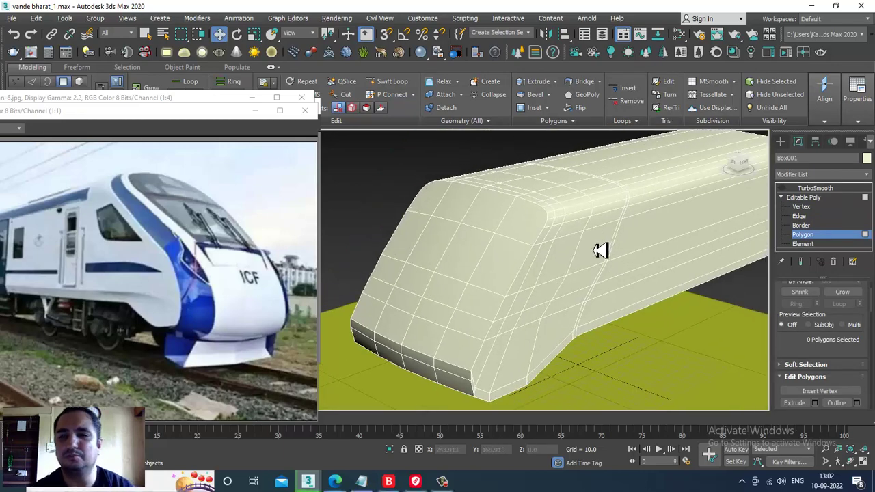
middle_click_drag(670, 264, 601, 259, "alt")
scroll(604, 266, "up", 3)
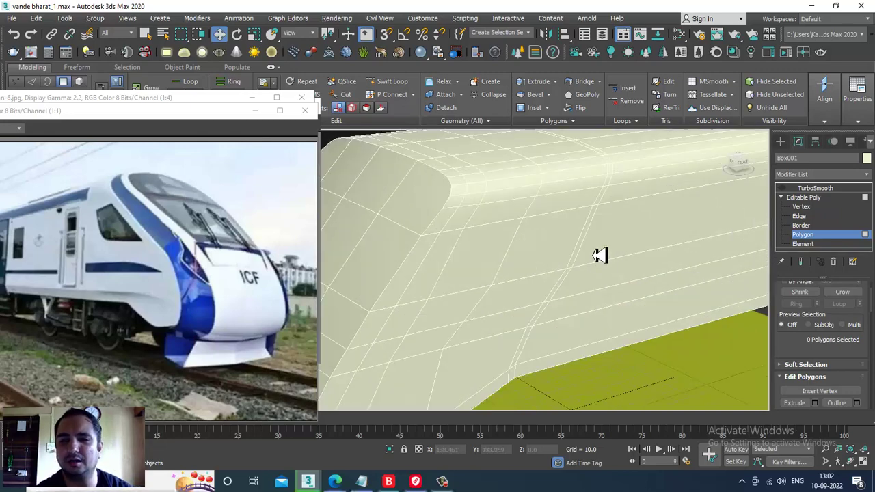
scroll(600, 255, "down", 5)
mouse_move(599, 255)
middle_mouse_down("alt")
mouse_move(585, 232)
mouse_move(566, 259)
mouse_move(579, 264)
mouse_move(567, 258)
middle_mouse_up("alt")
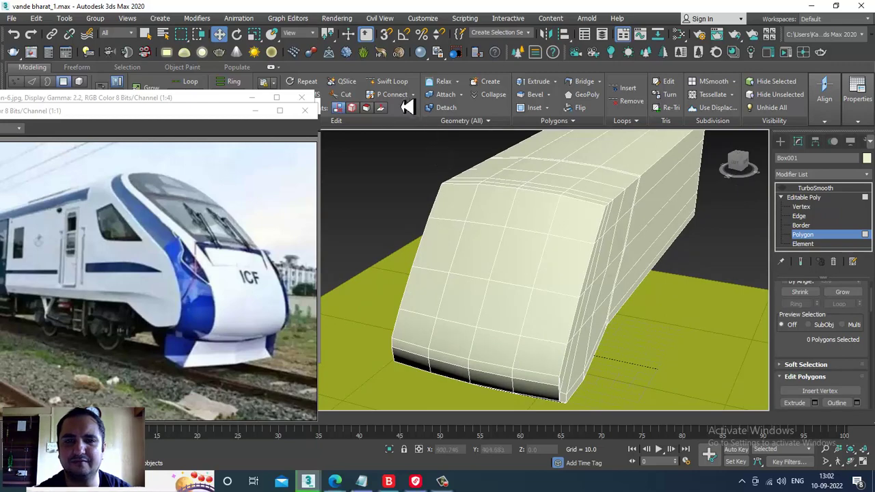
Activate Swift Loop and orbit to view the nose head-on and side-on.
left_click(392, 82)
middle_click_drag(520, 283, 527, 293, "alt")
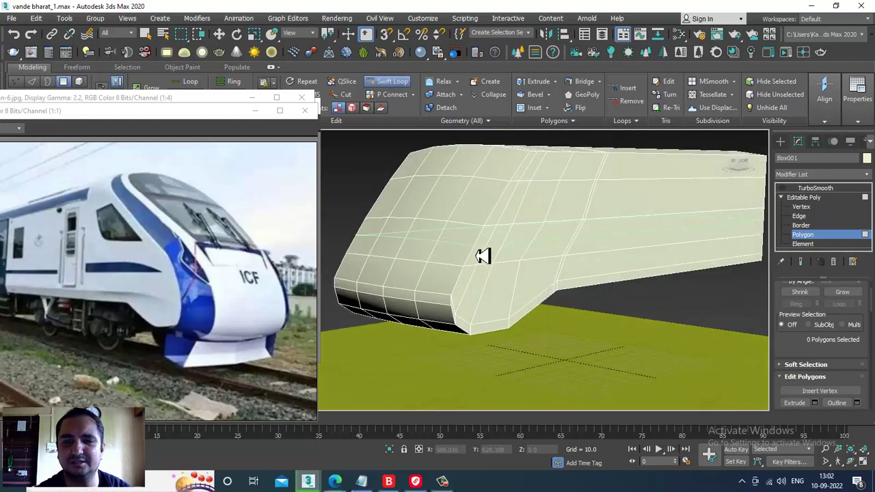
mouse_move(483, 254)
middle_mouse_down("alt")
mouse_move(541, 250)
mouse_move(523, 212)
mouse_move(533, 218)
middle_mouse_up("alt")
scroll(533, 217, "up", 3)
scroll(484, 193, "up", 2)
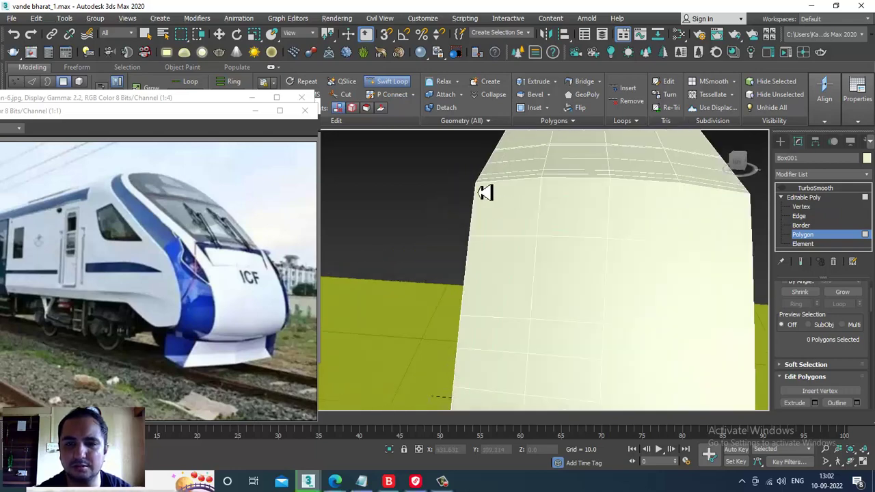
mouse_move(594, 226)
middle_mouse_down("alt")
mouse_move(674, 221)
mouse_move(576, 237)
middle_mouse_up("alt")
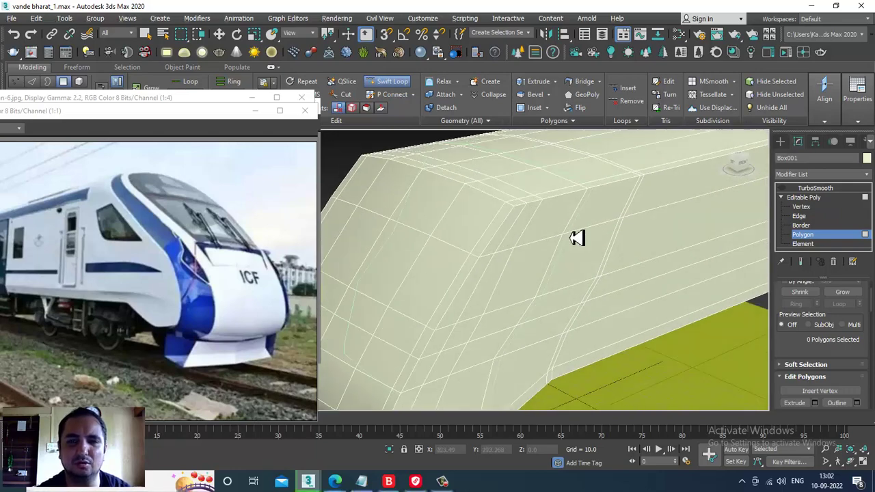
scroll(577, 236, "down", 2)
scroll(581, 245, "down", 2)
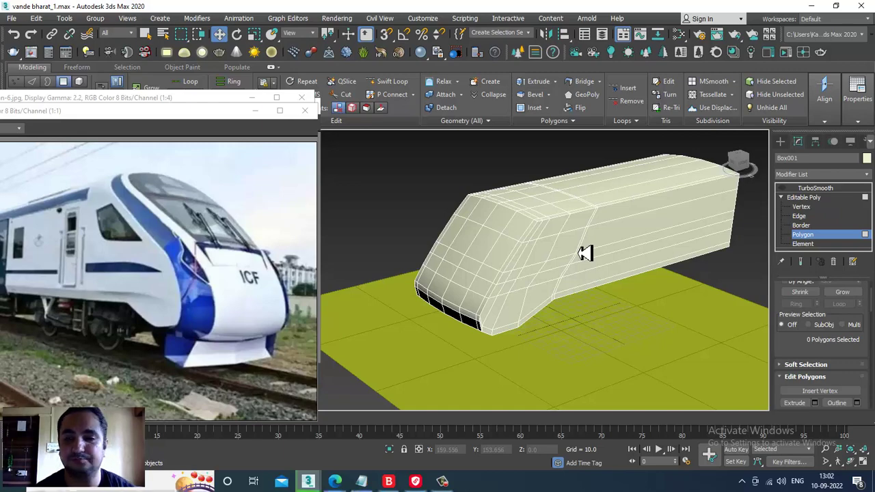
mouse_move(636, 301)
middle_mouse_down("alt")
mouse_move(611, 296)
mouse_move(611, 283)
mouse_move(560, 256)
mouse_move(542, 279)
mouse_move(544, 264)
mouse_move(523, 258)
middle_mouse_up("alt")
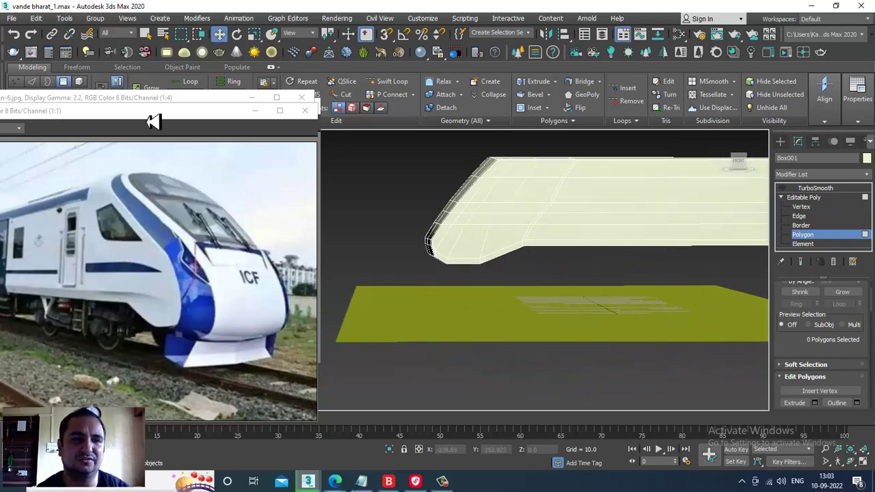
Move the reference photo window down and maximize the Front viewport.
left_click_drag(153, 122, 172, 253)
key("alt+w")
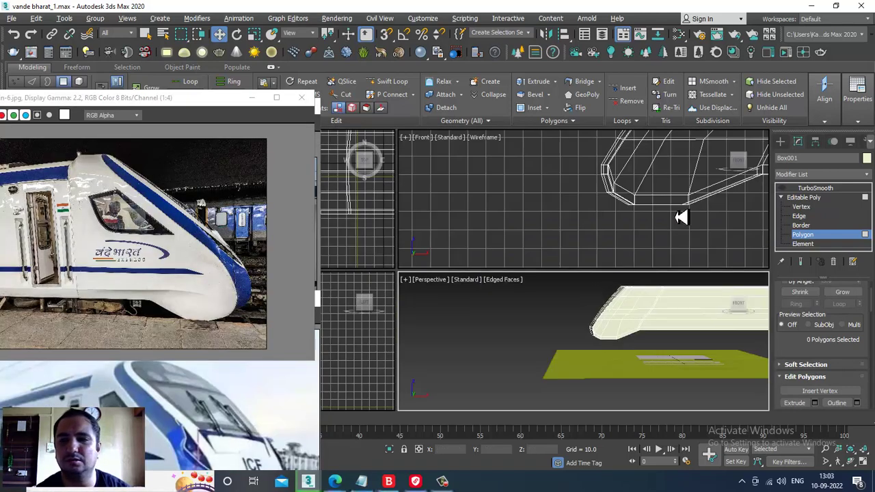
key("alt+w")
scroll(527, 263, "down", 3)
scroll(508, 303, "down", 2)
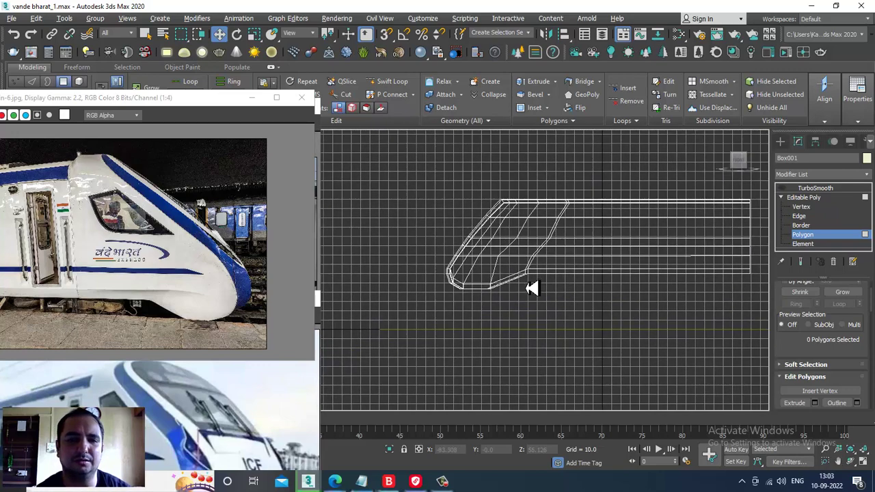
scroll(532, 288, "up", 2)
scroll(541, 287, "up", 2)
scroll(533, 297, "up", 2)
scroll(552, 279, "up", 1)
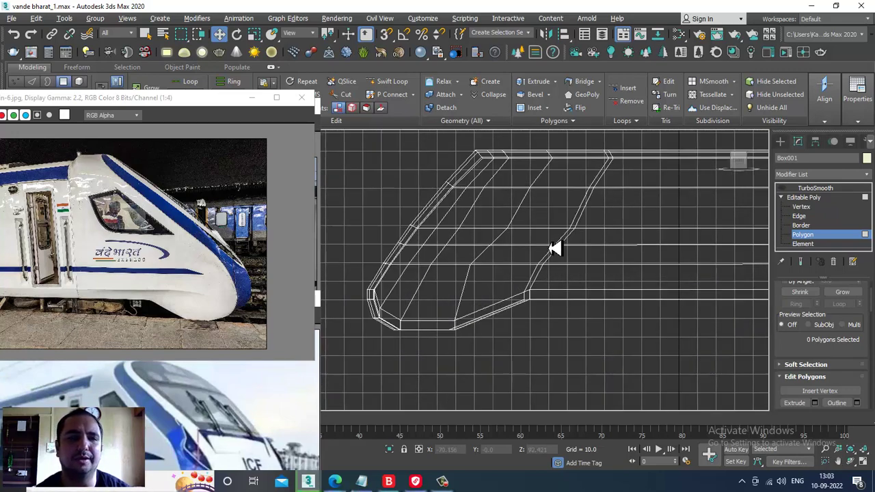
scroll(539, 233, "down", 1)
scroll(539, 231, "up", 2)
scroll(533, 239, "down", 2)
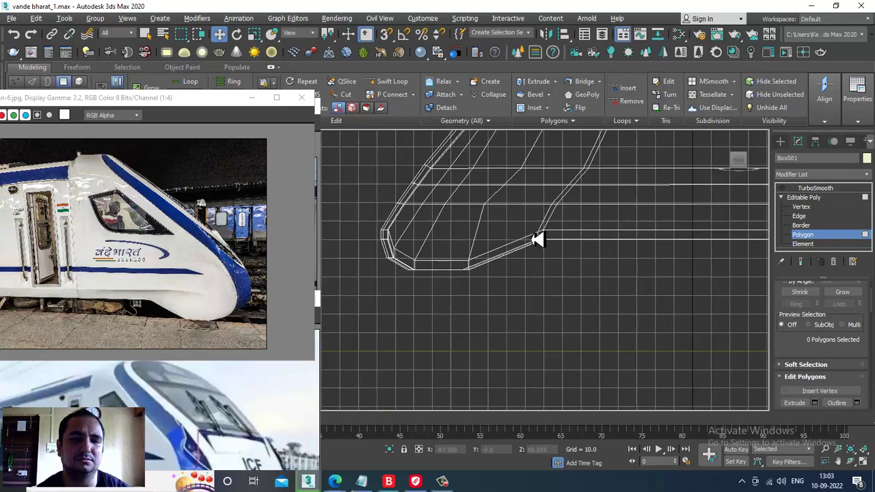
At Vertex level, select the rear vertices and move them right to lengthen the car.
key("1")
key("ctrl+a")
scroll(584, 263, "down", 1)
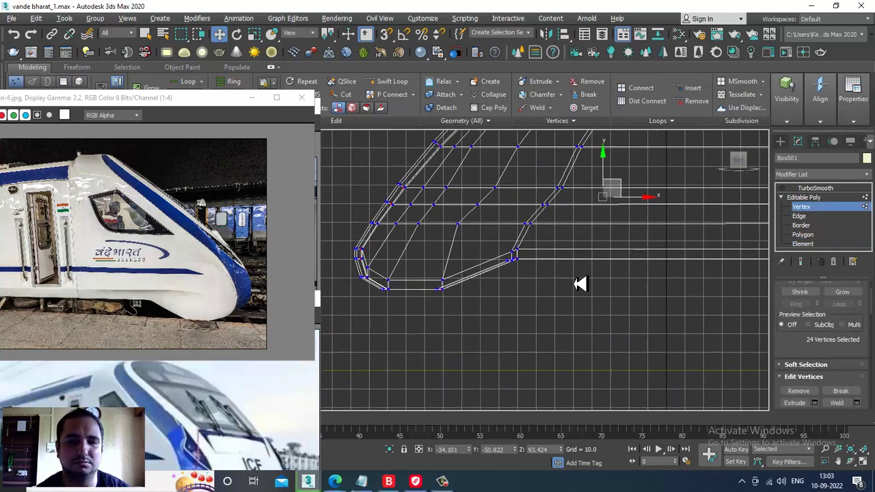
scroll(547, 290, "down", 2)
mouse_move(521, 295)
middle_mouse_down()
mouse_move(478, 294)
mouse_move(514, 285)
middle_mouse_up()
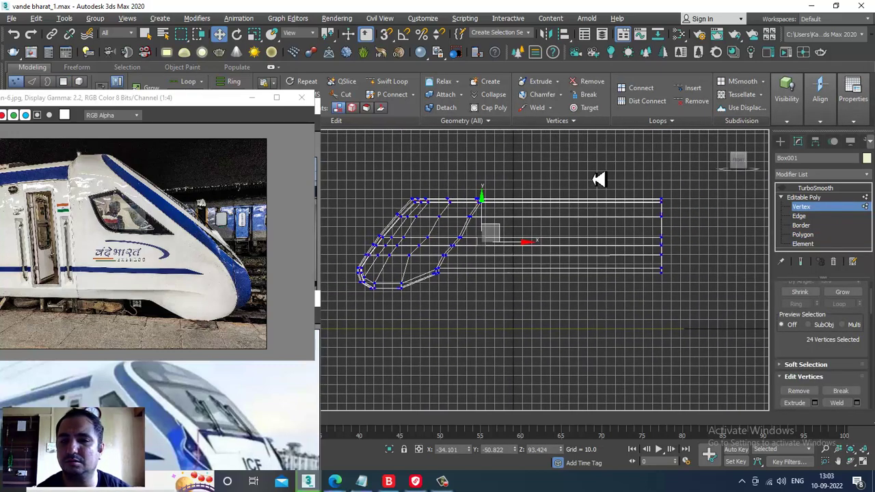
left_click_drag(600, 180, 694, 285)
middle_click_drag(695, 286, 656, 259)
left_click_drag(613, 252, 695, 258)
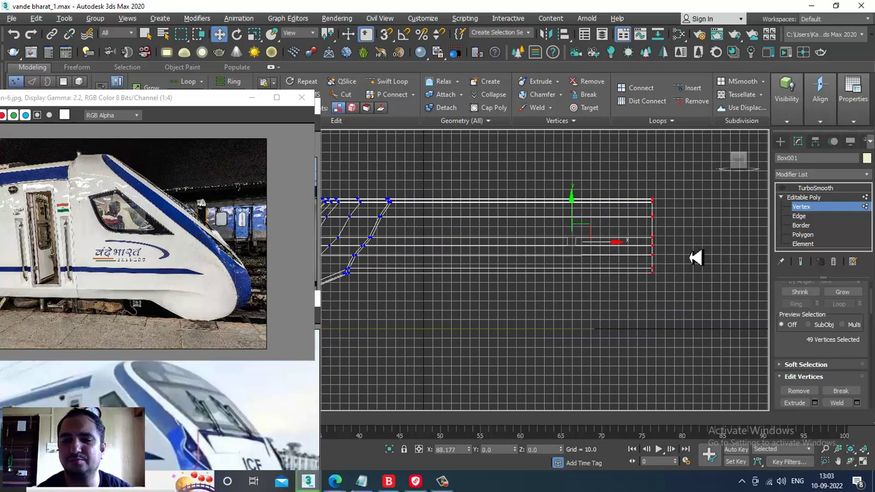
Select the upper nose vertex pairs and slide them right to smooth the profile.
mouse_move(620, 291)
middle_mouse_down("alt")
mouse_move(512, 226)
mouse_move(517, 203)
mouse_move(466, 252)
middle_mouse_up("alt")
left_click_drag(492, 274, 492, 271)
scroll(492, 266, "up", 2)
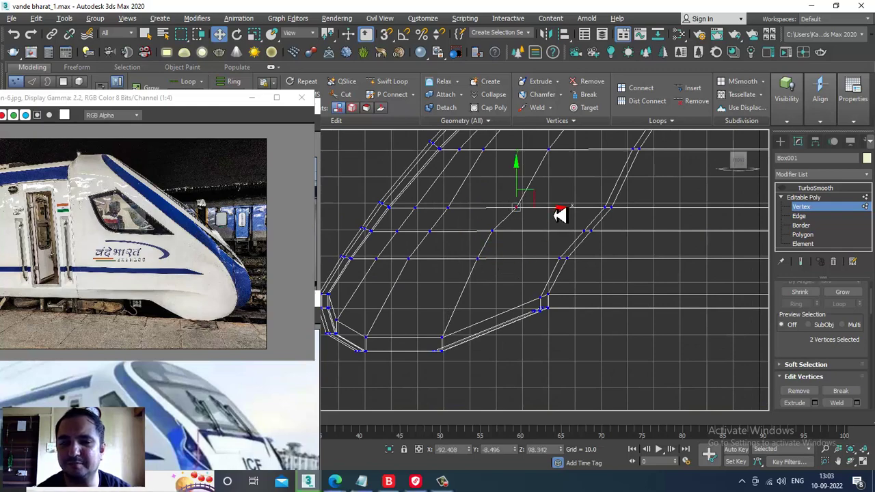
mouse_move(547, 216)
middle_mouse_down("alt")
mouse_move(553, 256)
mouse_move(549, 212)
middle_mouse_up("alt")
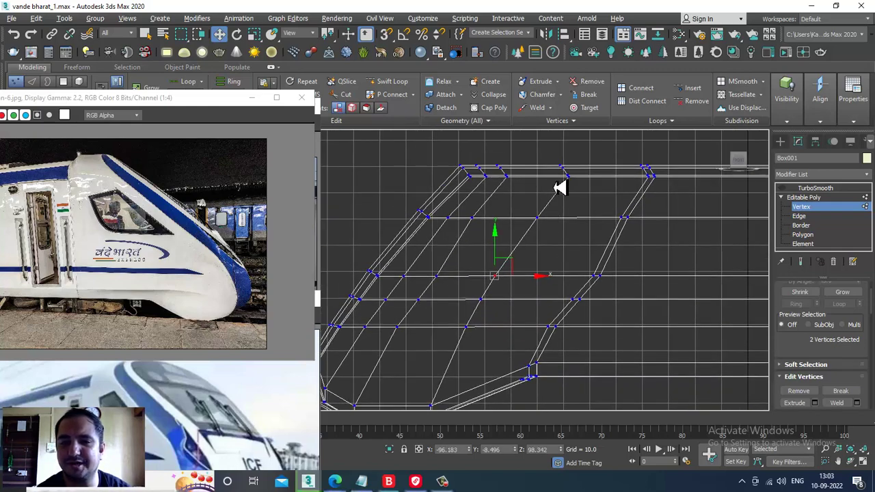
mouse_move(578, 179)
left_mouse_down()
mouse_move(597, 180)
mouse_move(597, 200)
left_mouse_up()
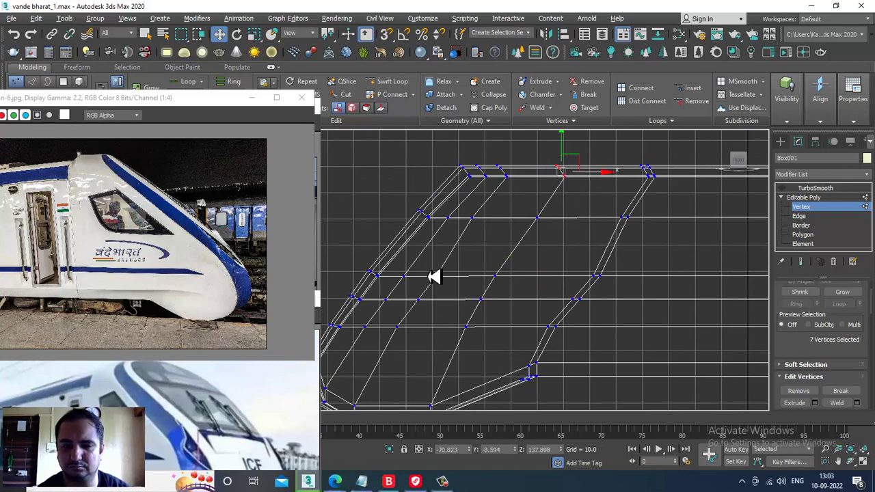
mouse_move(434, 277)
middle_mouse_down("alt")
mouse_move(514, 218)
mouse_move(493, 220)
middle_mouse_up("alt")
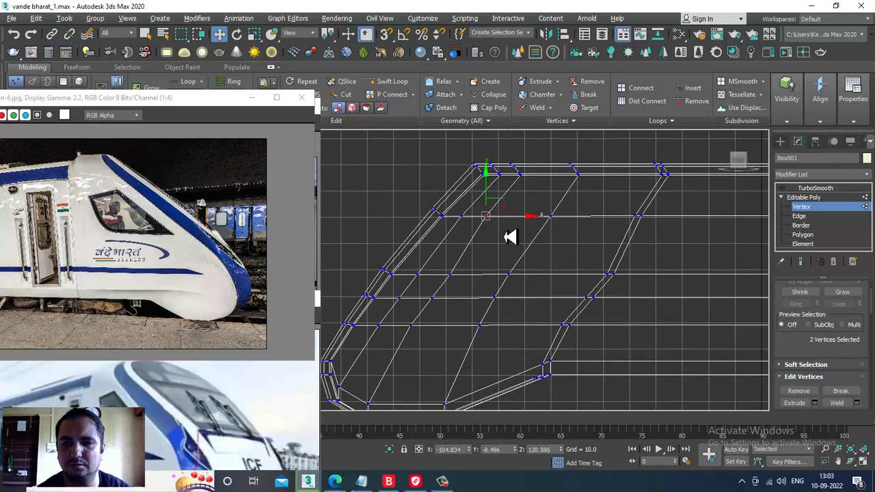
left_click_drag(514, 161, 566, 193, "ctrl")
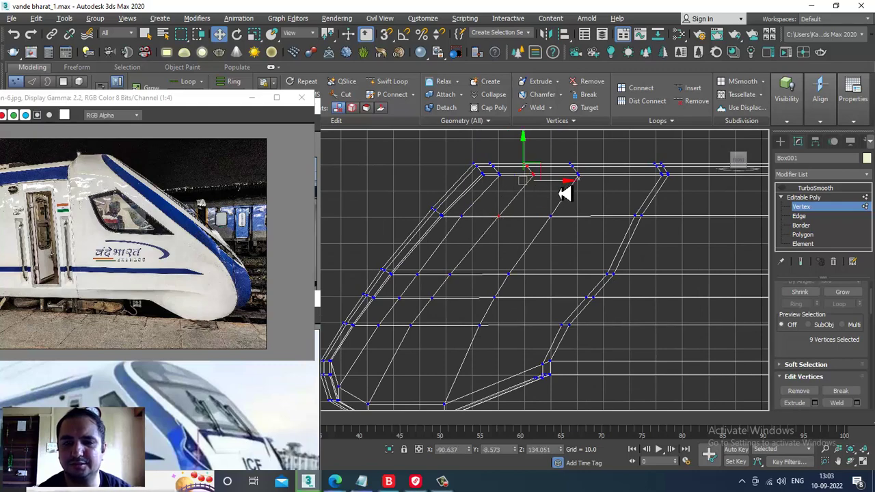
left_click(451, 272)
scroll(484, 287, "up", 2)
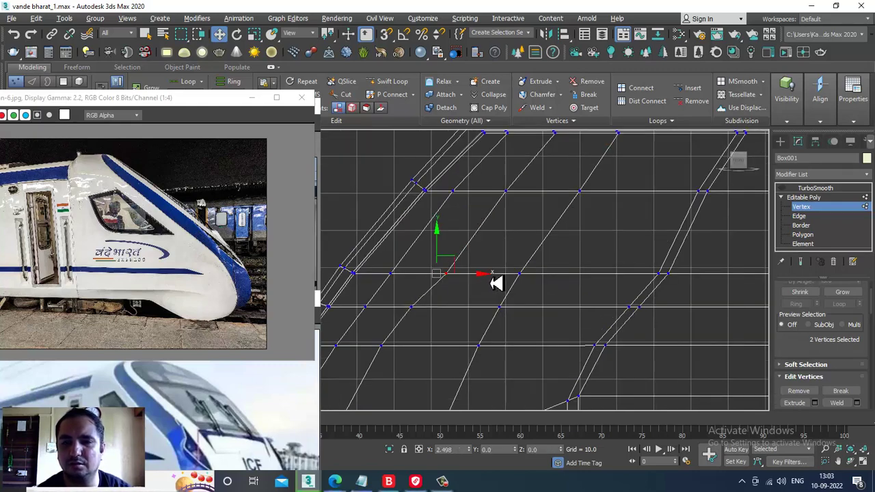
middle_click_drag(477, 283, 500, 250)
mouse_move(484, 238)
left_mouse_down()
mouse_move(523, 269)
mouse_move(554, 256)
left_mouse_up()
left_click_drag(488, 299, 550, 299)
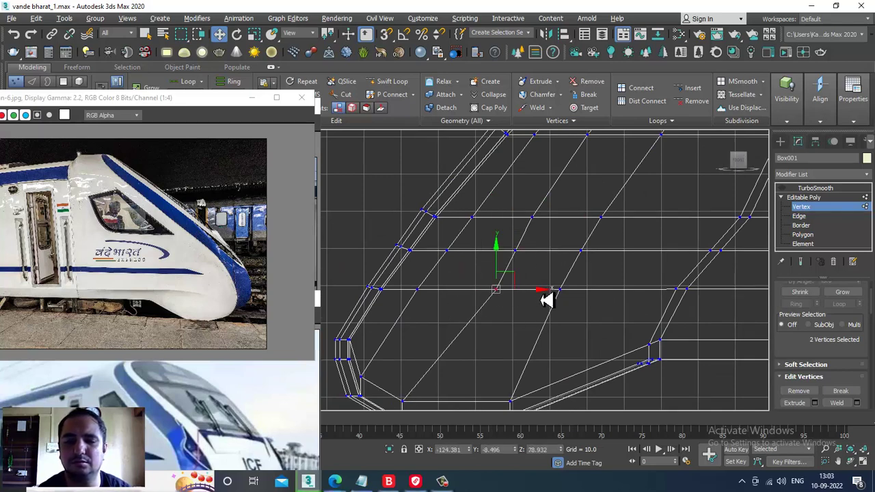
Lower the nose-tip vertices slightly and reposition the upper nose vertices.
middle_click_drag(543, 297, 581, 178)
left_click_drag(438, 271, 410, 276)
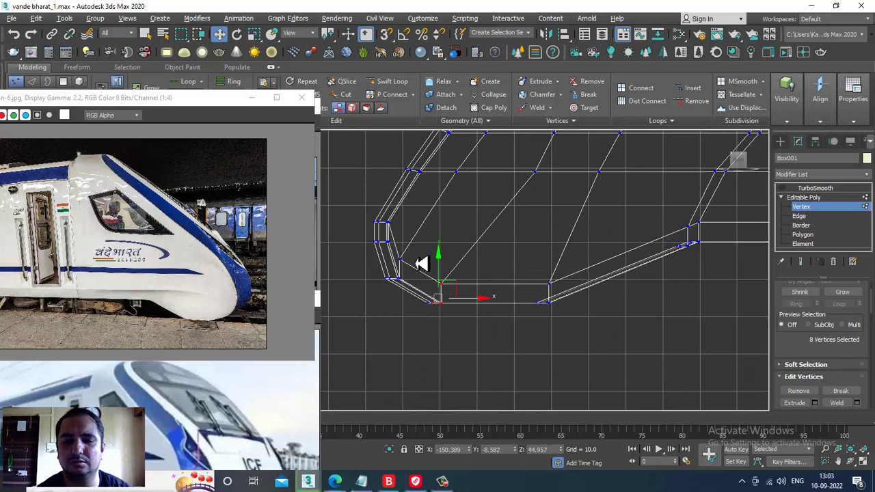
left_click(475, 303, "ctrl")
scroll(479, 304, "down", 2)
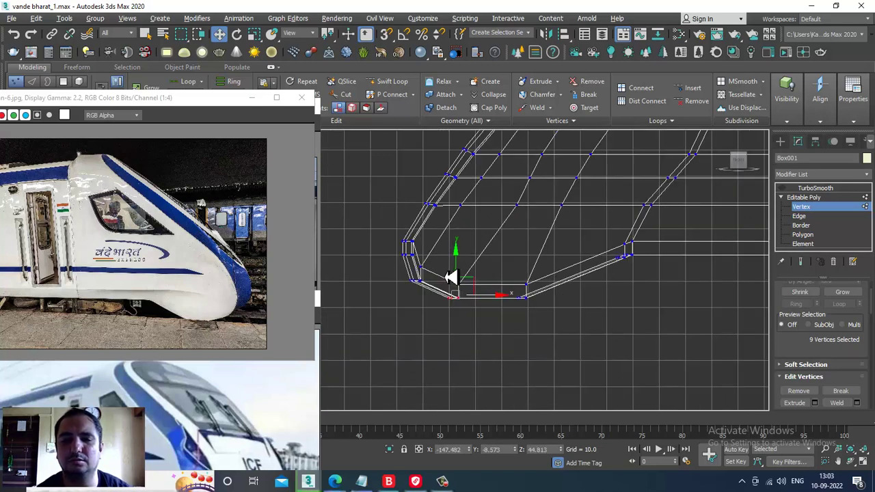
left_click_drag(461, 269, 463, 273)
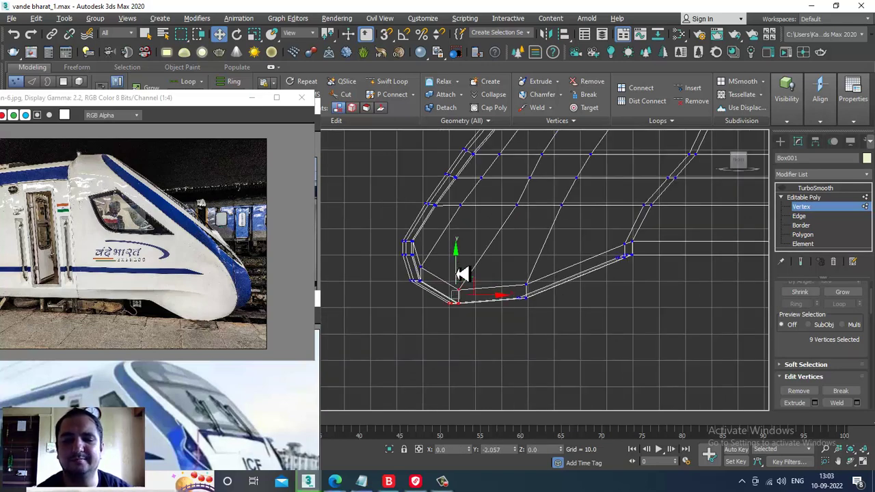
mouse_move(527, 279)
middle_mouse_down("alt")
mouse_move(527, 306)
mouse_move(553, 257)
mouse_move(537, 286)
middle_mouse_up("alt")
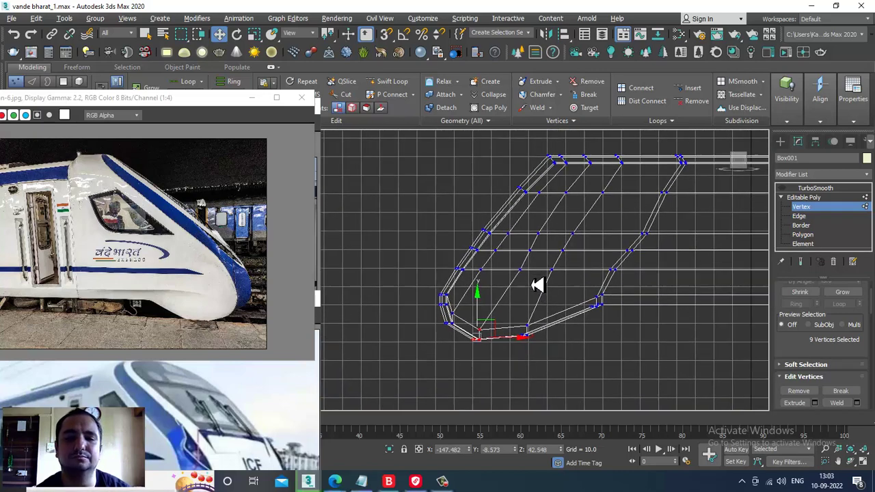
scroll(537, 286, "up", 2)
scroll(513, 279, "up", 2)
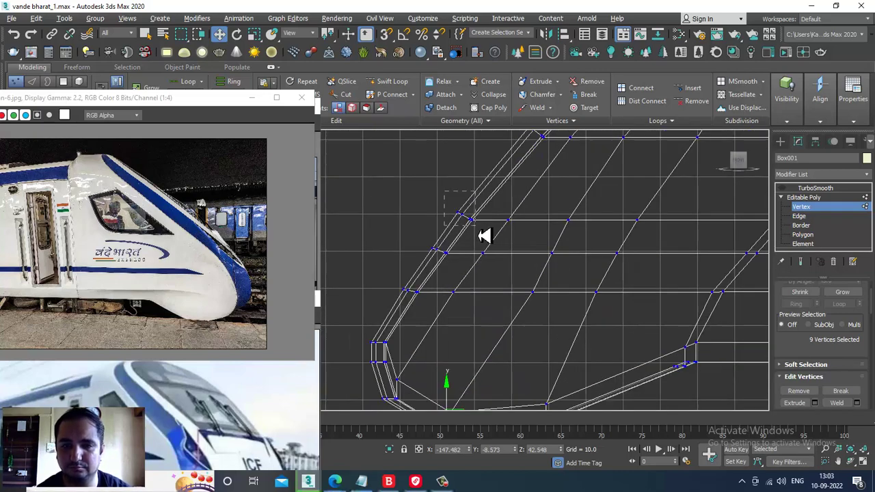
left_click_drag(484, 235, 502, 201)
mouse_move(502, 201)
middle_mouse_down("alt")
mouse_move(513, 237)
mouse_move(506, 329)
middle_mouse_up("alt")
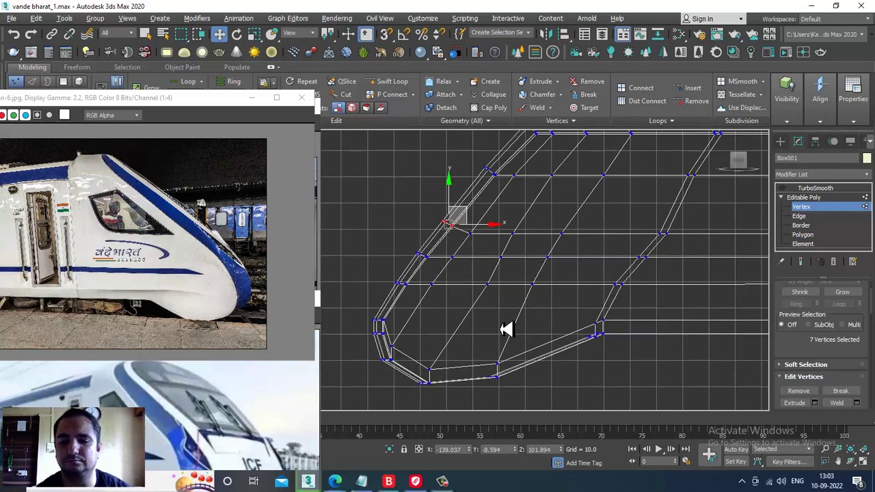
Maximize the Perspective viewport to check the reshaped nose.
key("alt+w")
scroll(581, 321, "up", 3)
key("alt+w")
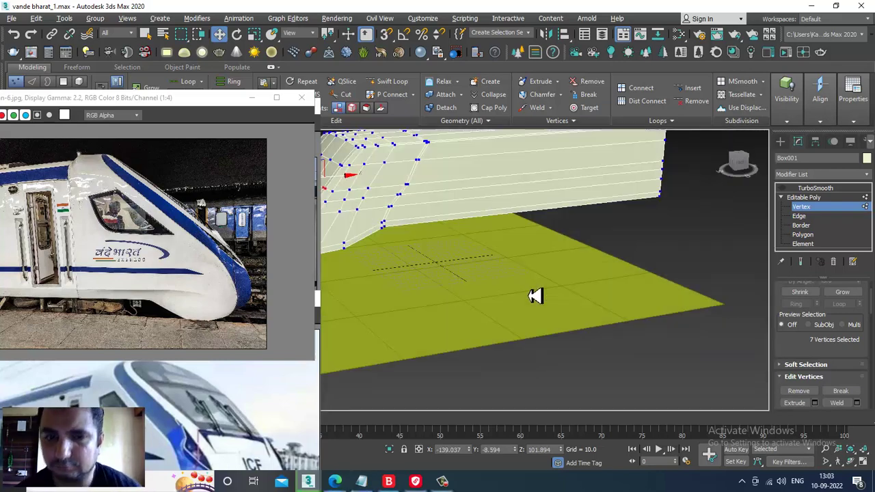
scroll(559, 265, "down", 3)
scroll(559, 266, "up", 3)
scroll(588, 267, "down", 3)
Exit Vertex level and set the train car's object colour to grey.
mouse_move(602, 268)
middle_mouse_down("alt")
mouse_move(556, 277)
mouse_move(583, 264)
middle_mouse_up("alt")
scroll(578, 278, "up", 3)
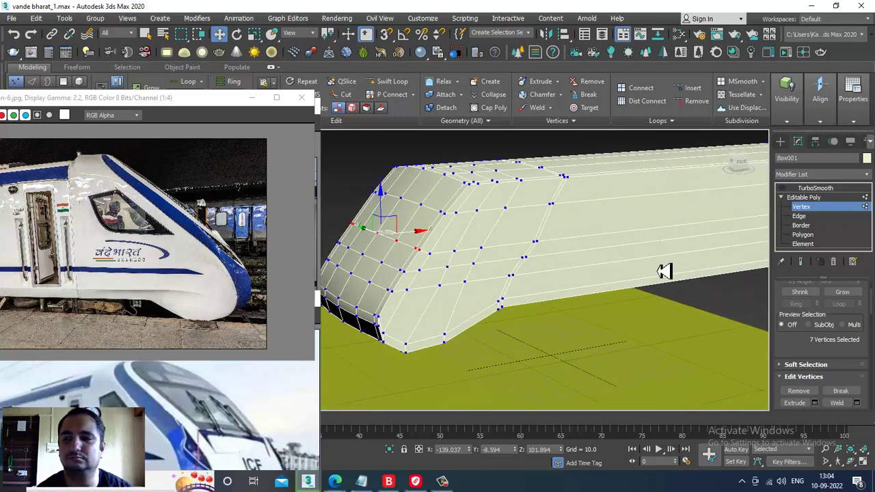
left_click(824, 206)
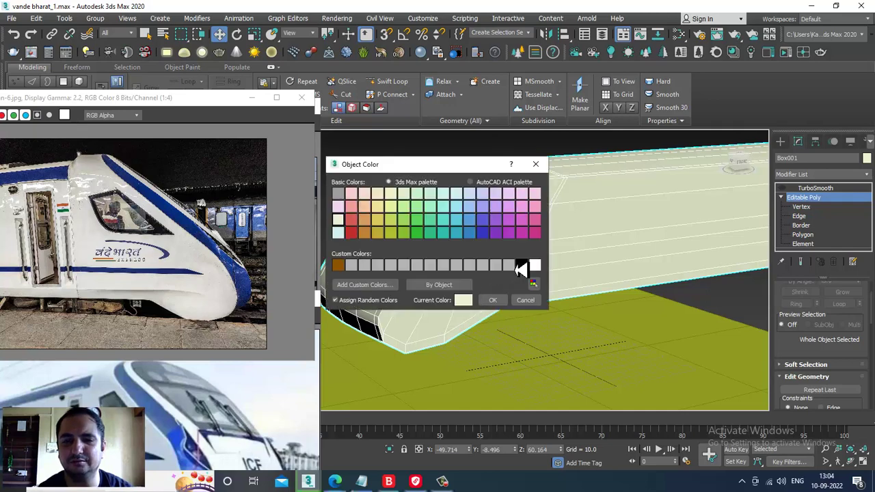
left_click(520, 266)
left_click(492, 300)
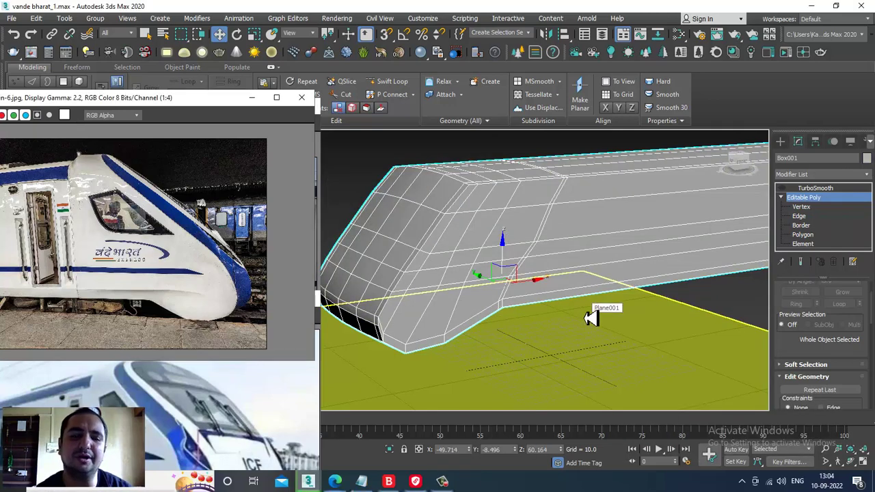
Cycle the two reference photos to the front and pan the train view right.
scroll(656, 304, "down", 5)
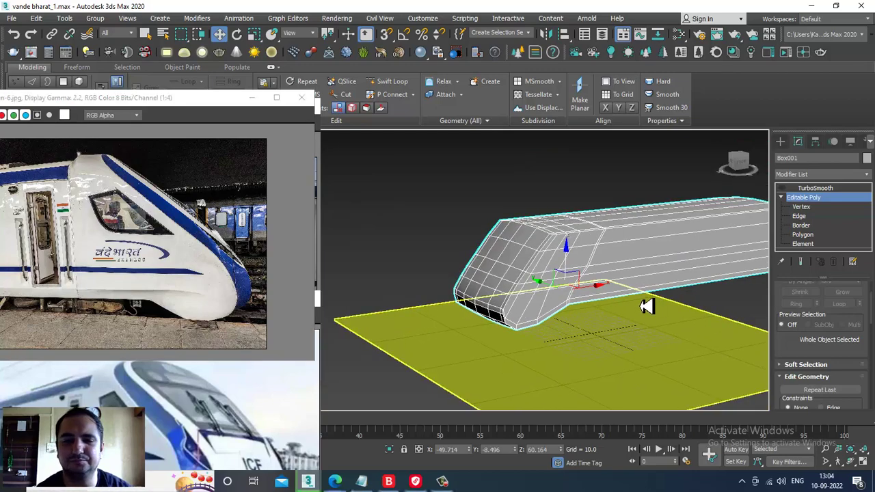
scroll(611, 305, "up", 8)
left_click(225, 378)
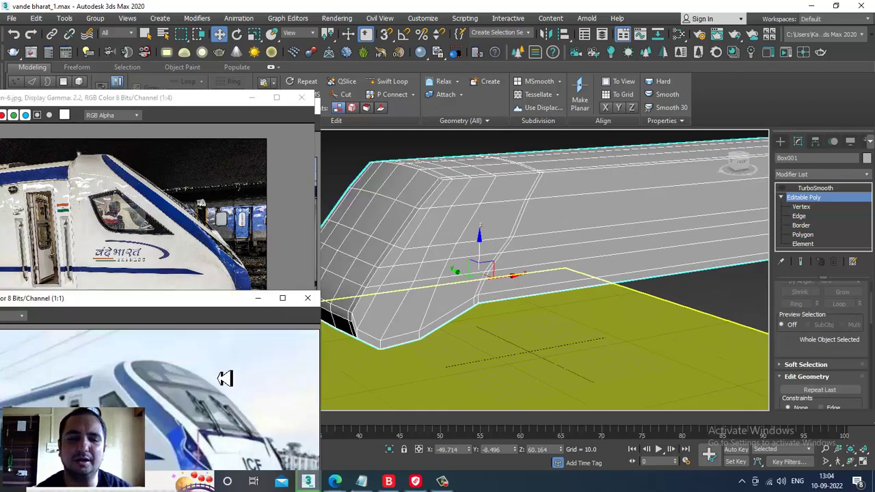
left_click(220, 274)
mouse_move(523, 275)
middle_mouse_down()
mouse_move(577, 269)
mouse_move(592, 277)
middle_mouse_up()
scroll(557, 271, "down", 3)
scroll(563, 268, "up", 3)
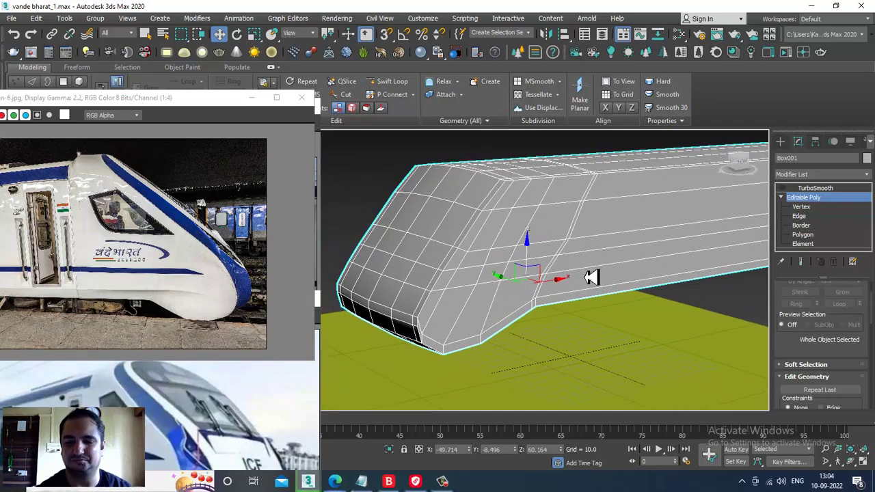